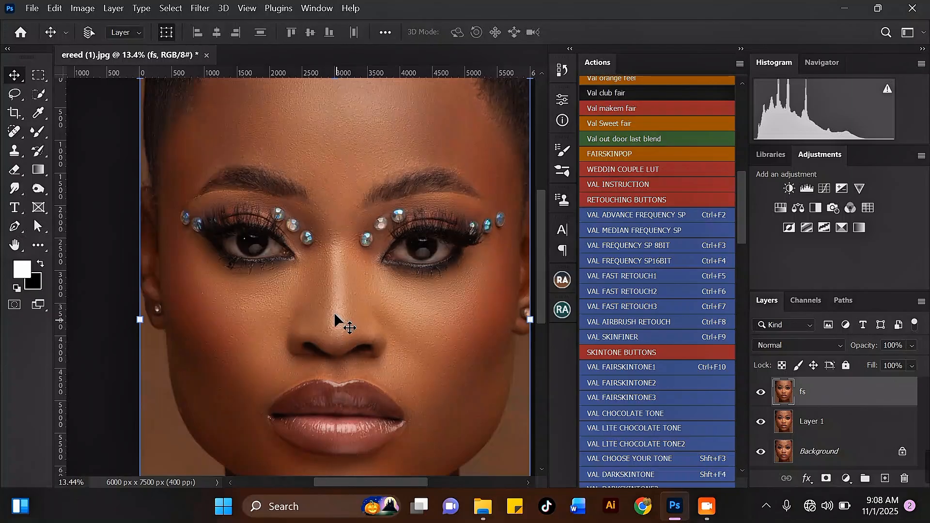
# Compare the original Background with Layer 1 and fs by hiding and re-showing the retouched layers, ending on fs.
pyautogui.click(760, 391)
pyautogui.click(760, 421)
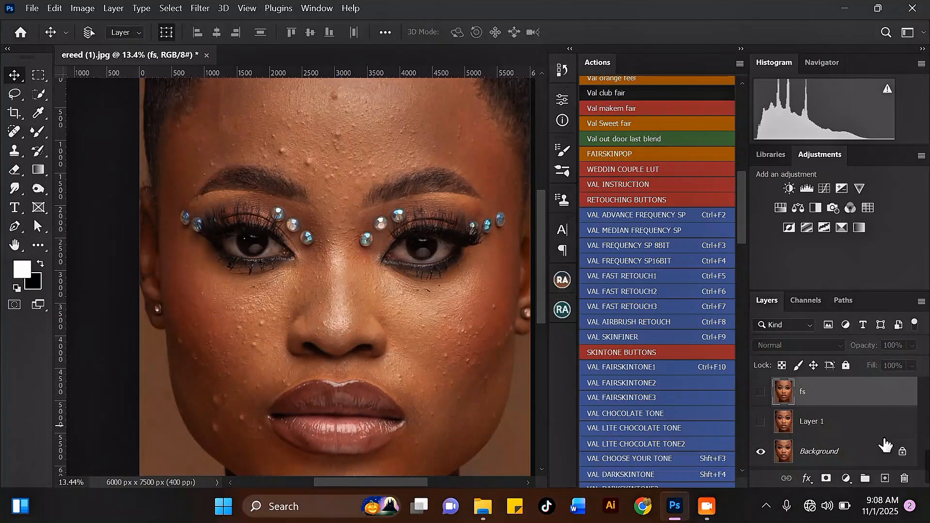
pyautogui.click(818, 452)
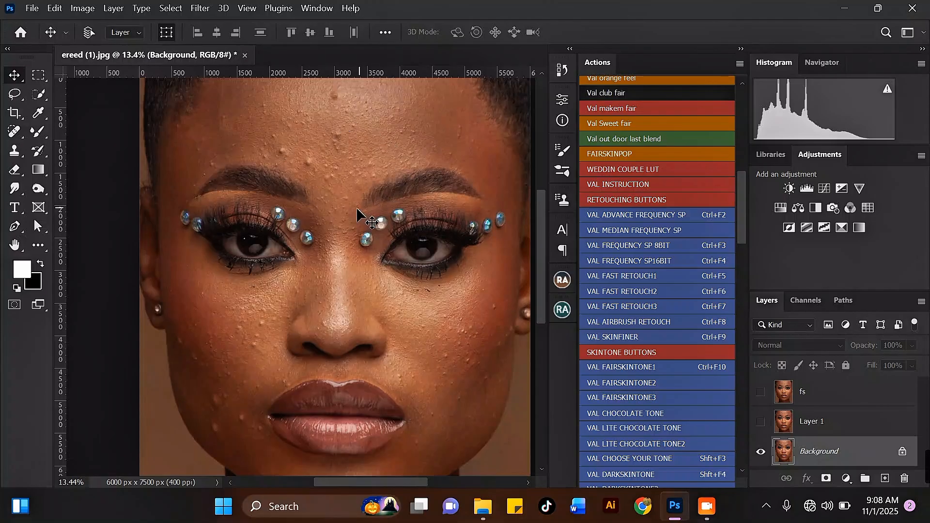
pyautogui.scroll(1, 315, 249)
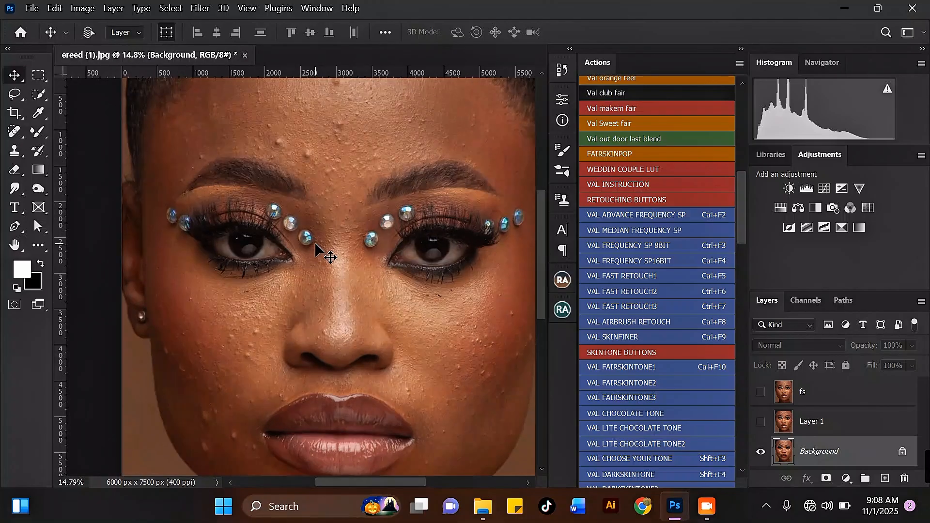
pyautogui.click(761, 422)
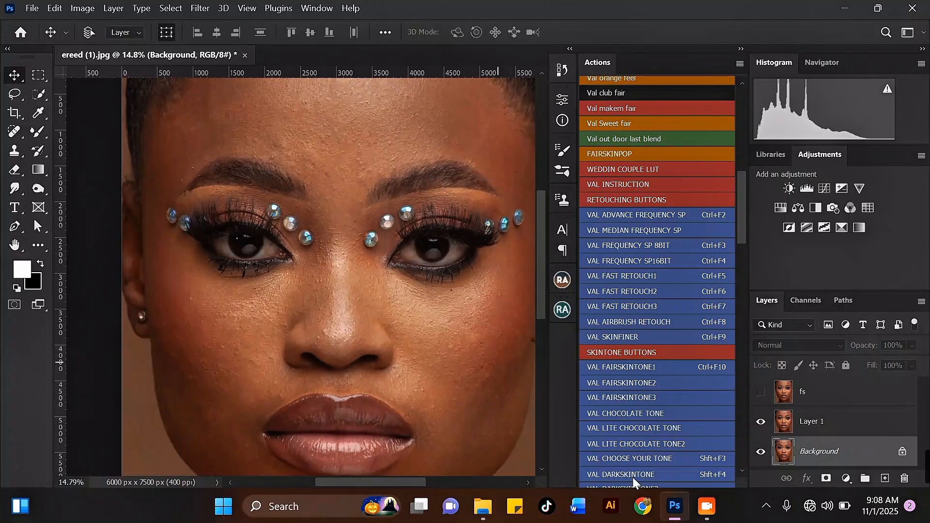
pyautogui.click(760, 393)
pyautogui.click(812, 393)
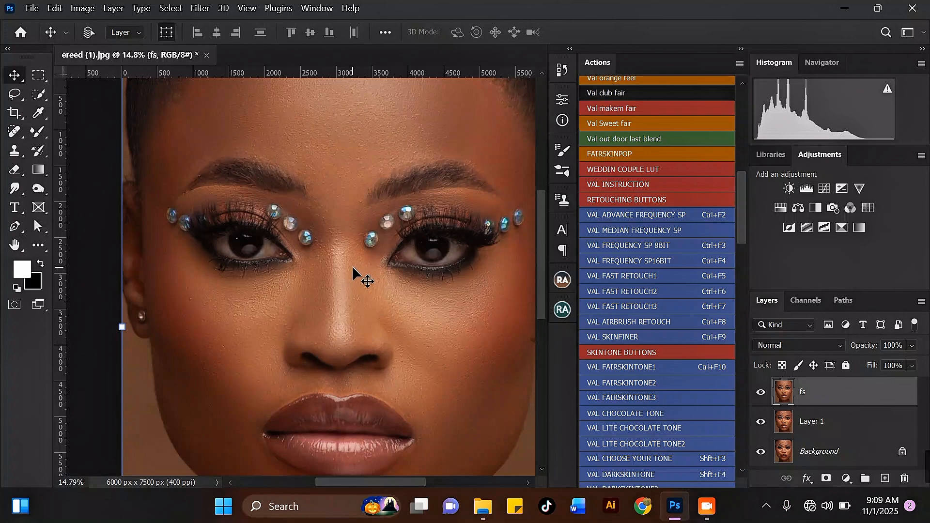
# Examine both eyes and the surrounding skin of the retouched portrait at close range and as a whole.
pyautogui.scroll(-1, 353, 266)
pyautogui.scroll(1, 282, 251)
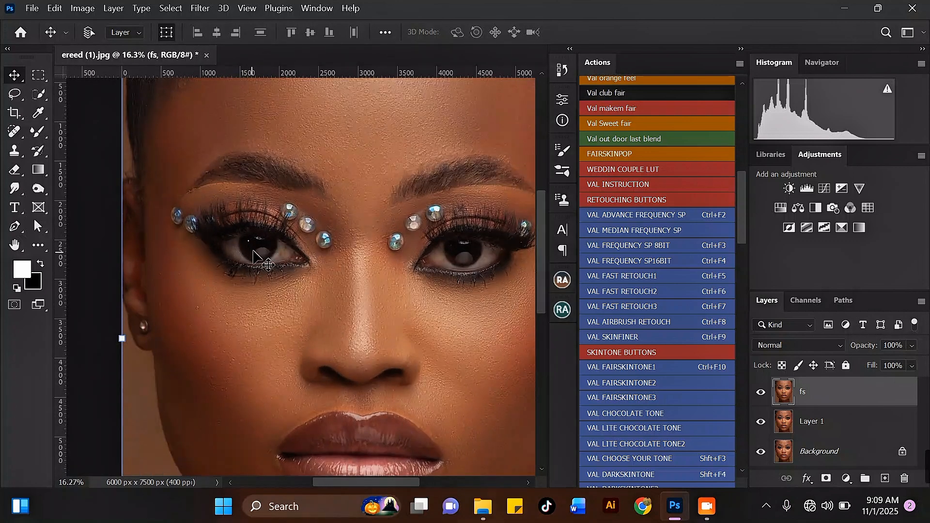
pyautogui.scroll(-1, 310, 242)
pyautogui.scroll(-1, 409, 264)
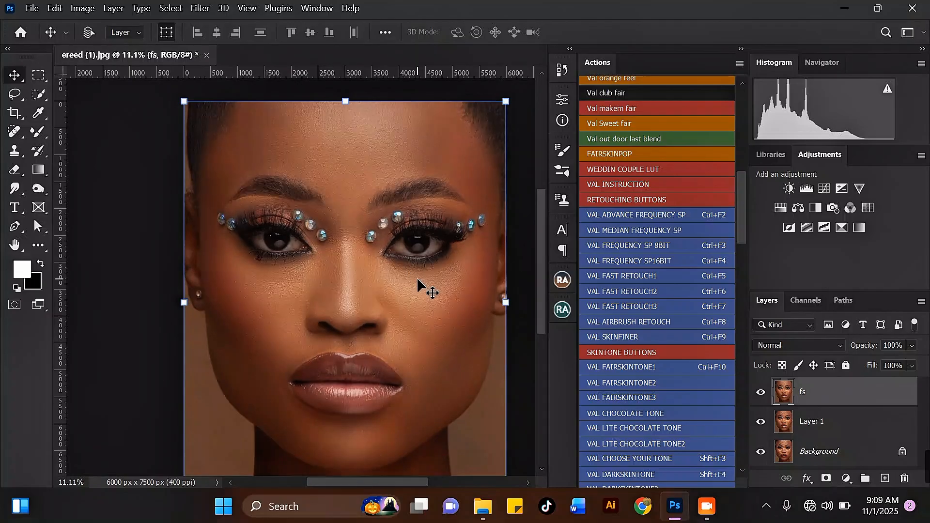
pyautogui.scroll(1, 419, 286)
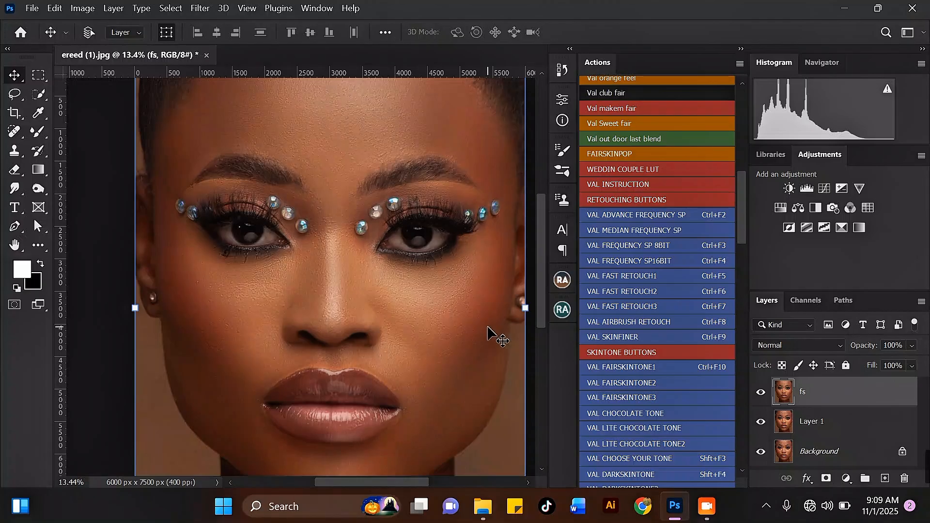
pyautogui.scroll(-1, 374, 185)
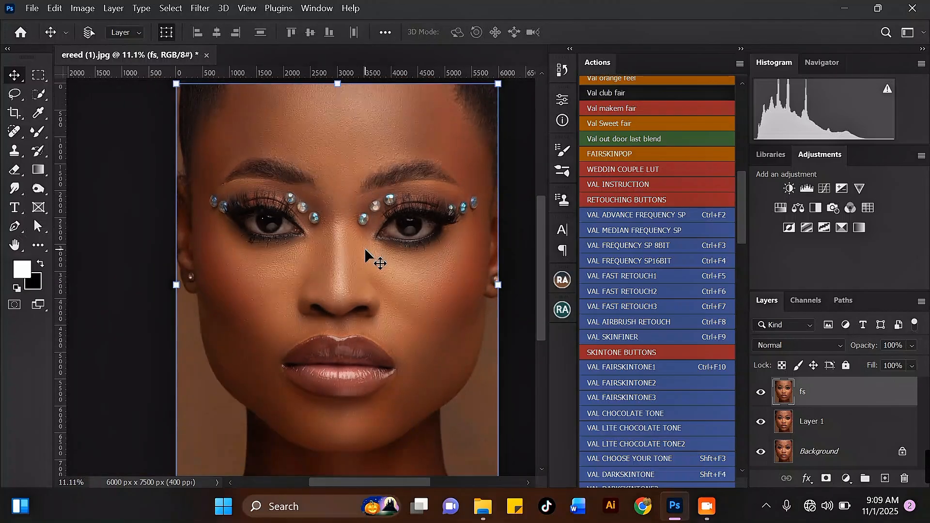
pyautogui.scroll(-1, 370, 255)
pyautogui.scroll(4, 432, 184)
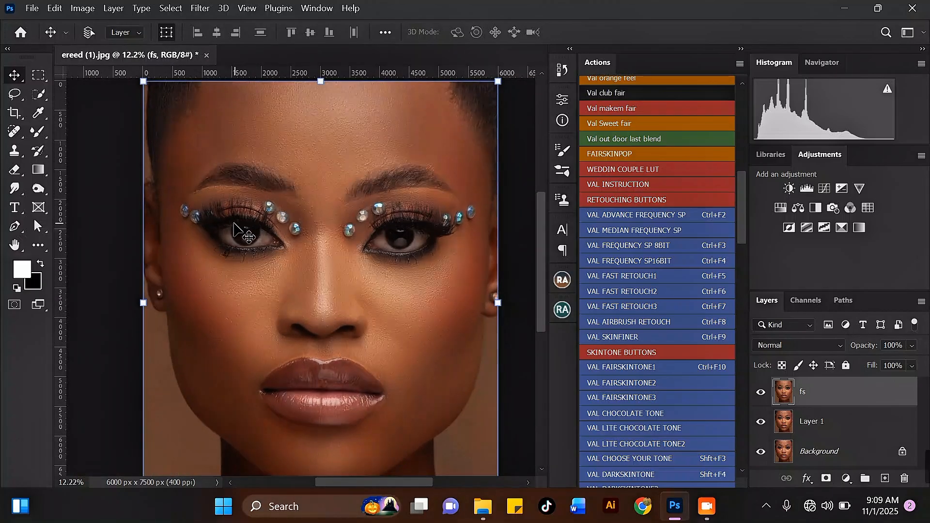
pyautogui.scroll(1, 231, 248)
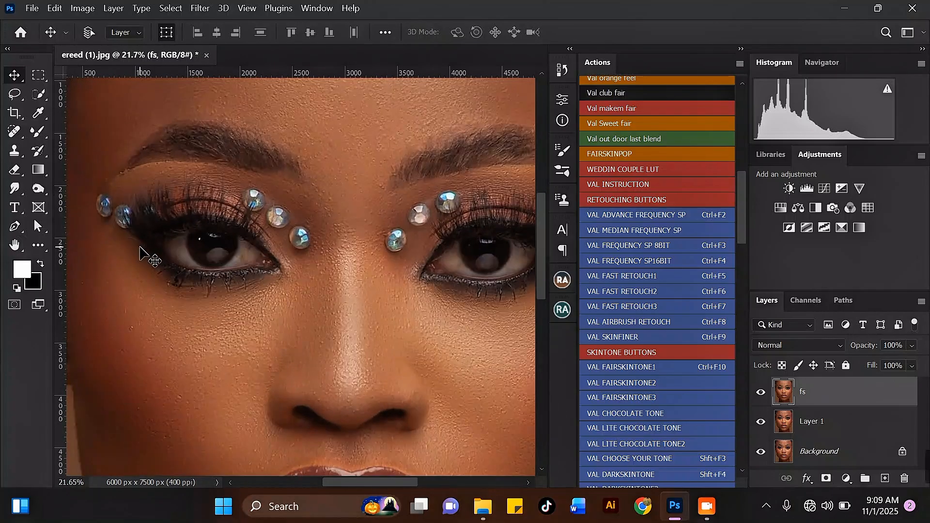
pyautogui.scroll(-1, 301, 315)
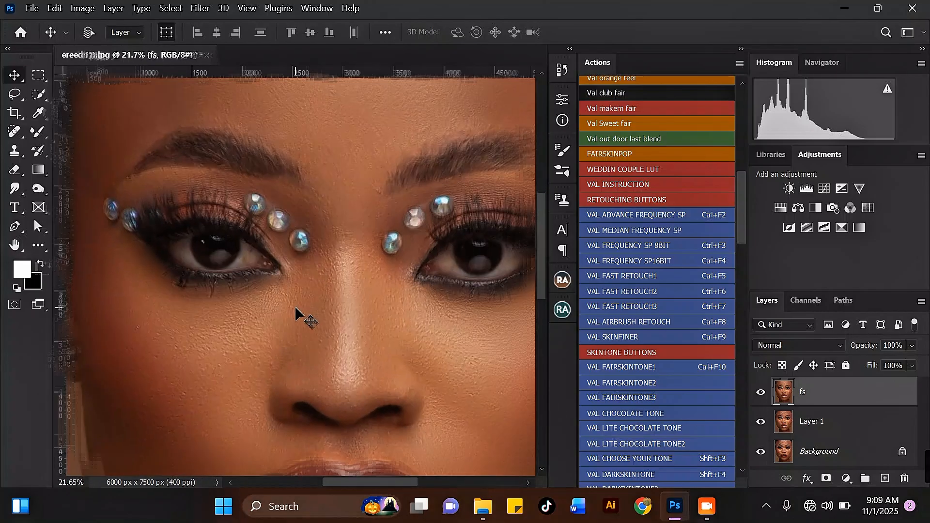
pyautogui.scroll(4, 499, 267)
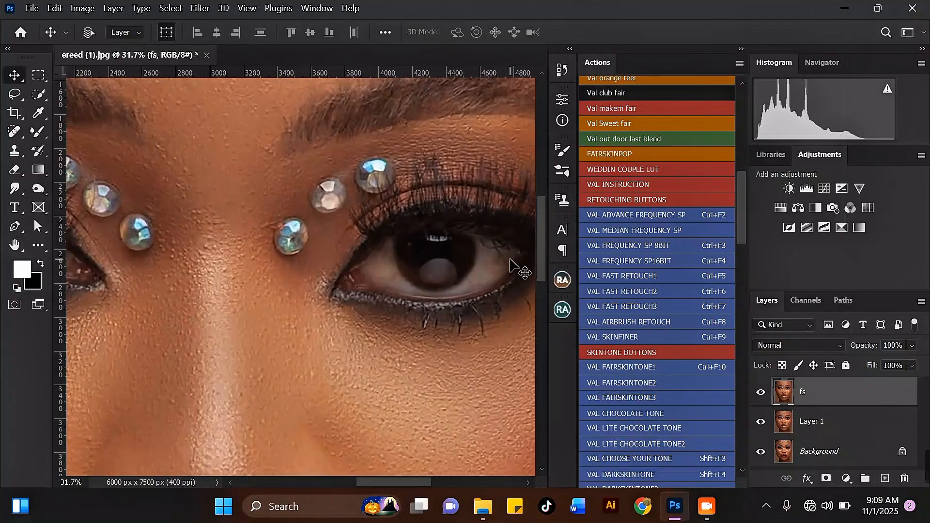
pyautogui.scroll(-3, 499, 273)
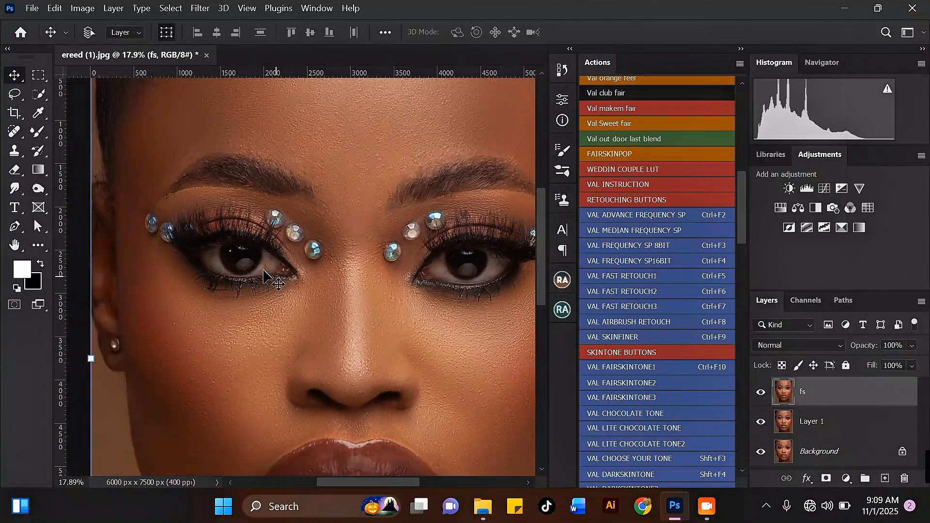
pyautogui.scroll(3, 214, 253)
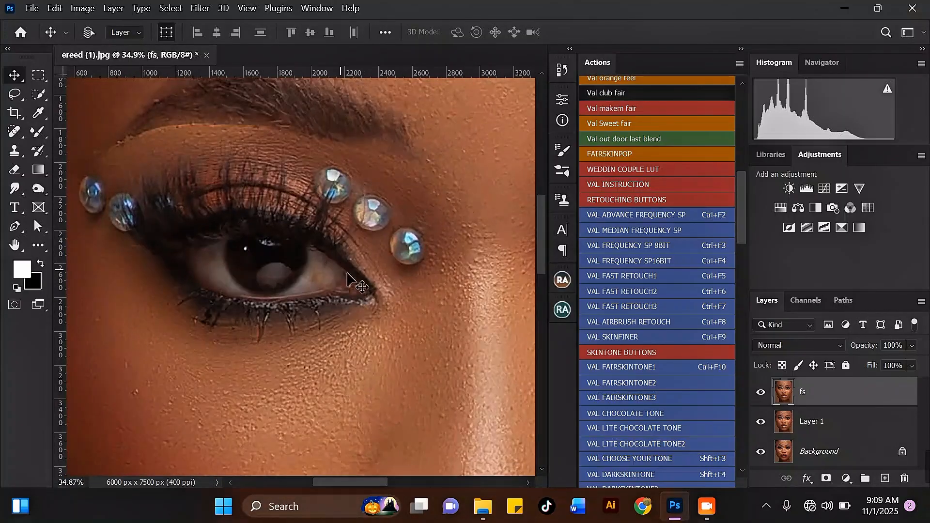
pyautogui.scroll(-4, 274, 290)
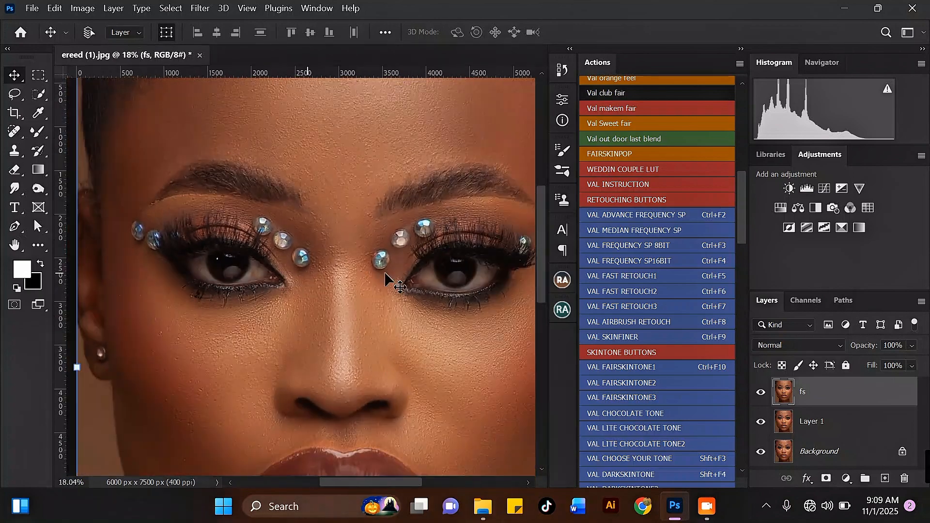
pyautogui.scroll(3, 334, 289)
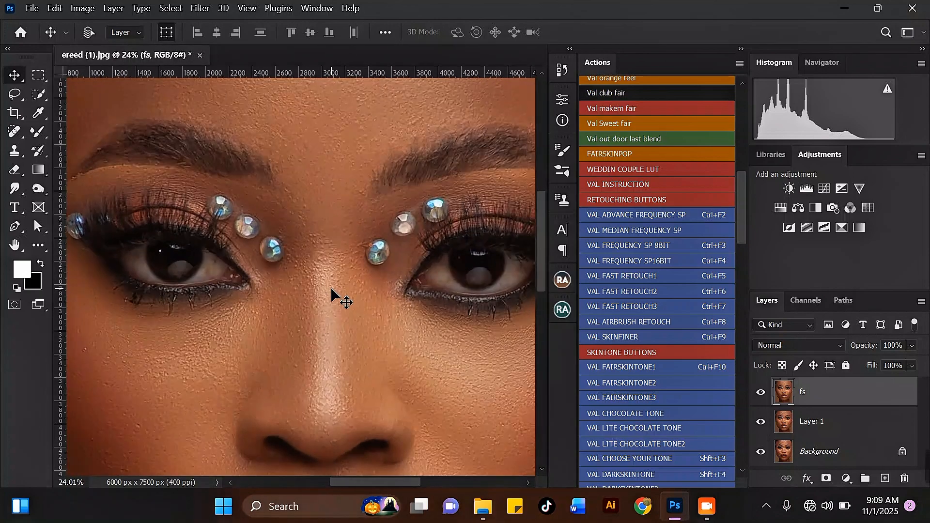
pyautogui.scroll(-3, 338, 286)
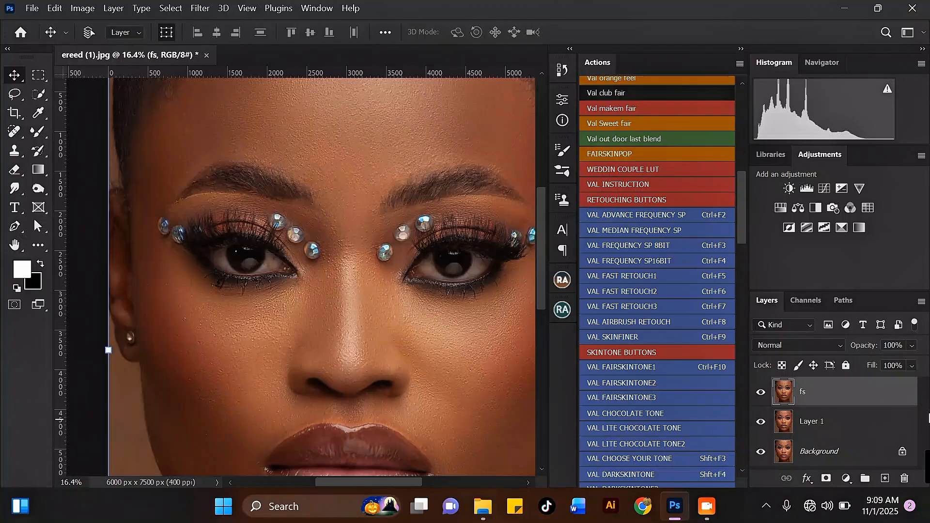
# Add a Black & White adjustment layer above fs and set its blend mode to Color.
pyautogui.click(847, 480)
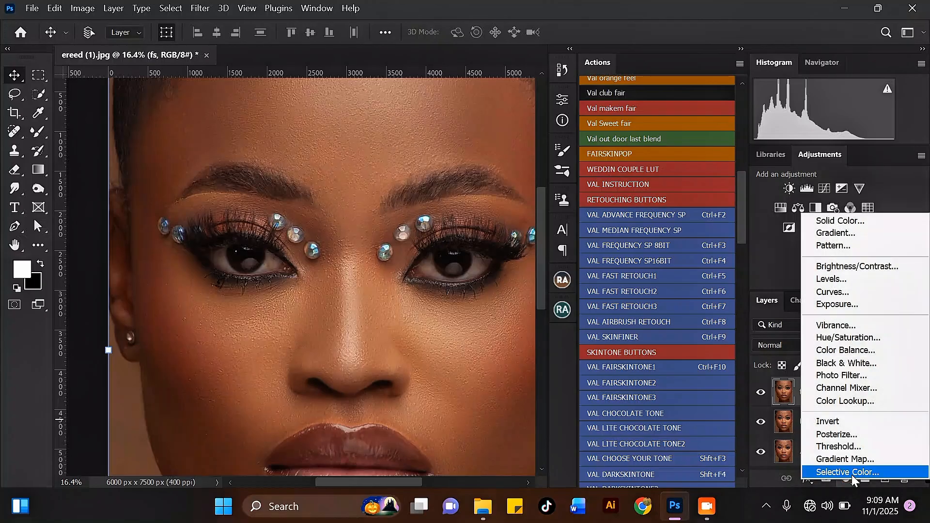
pyautogui.click(869, 364)
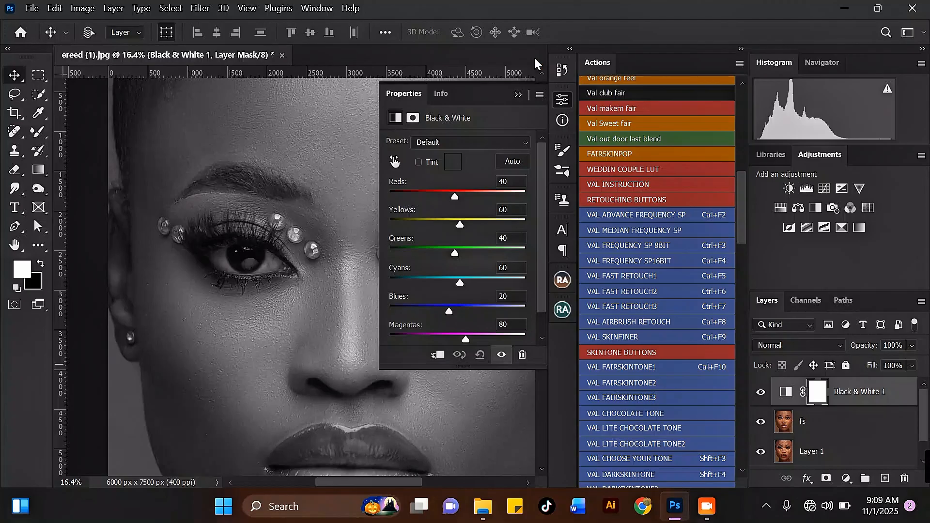
pyautogui.click(518, 95)
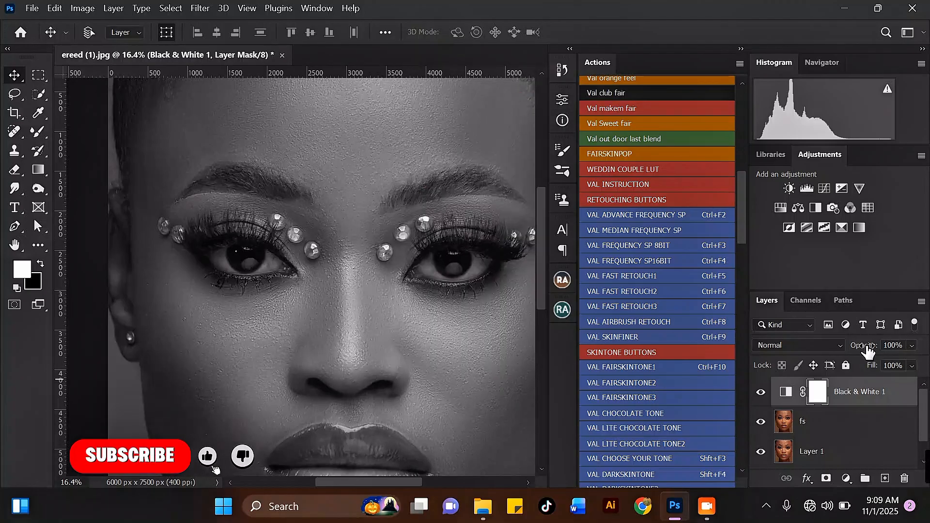
pyautogui.click(822, 347)
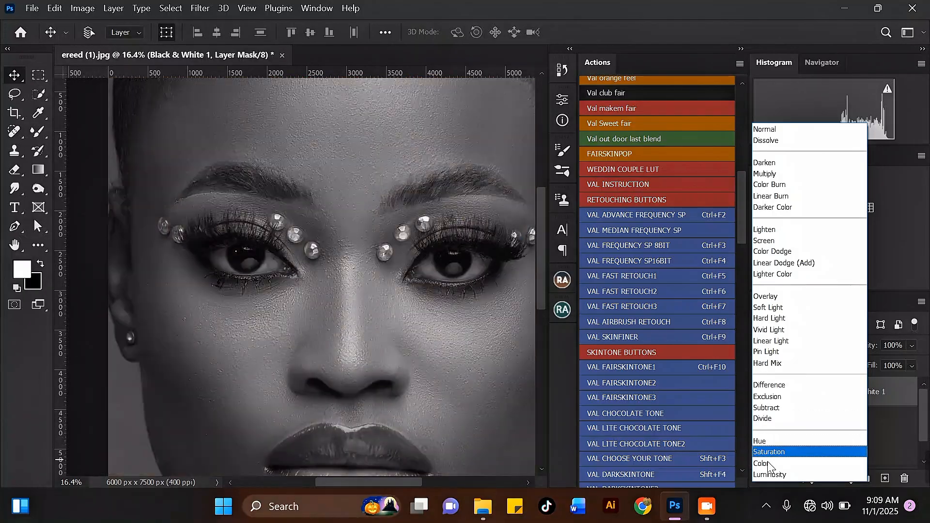
pyautogui.click(766, 464)
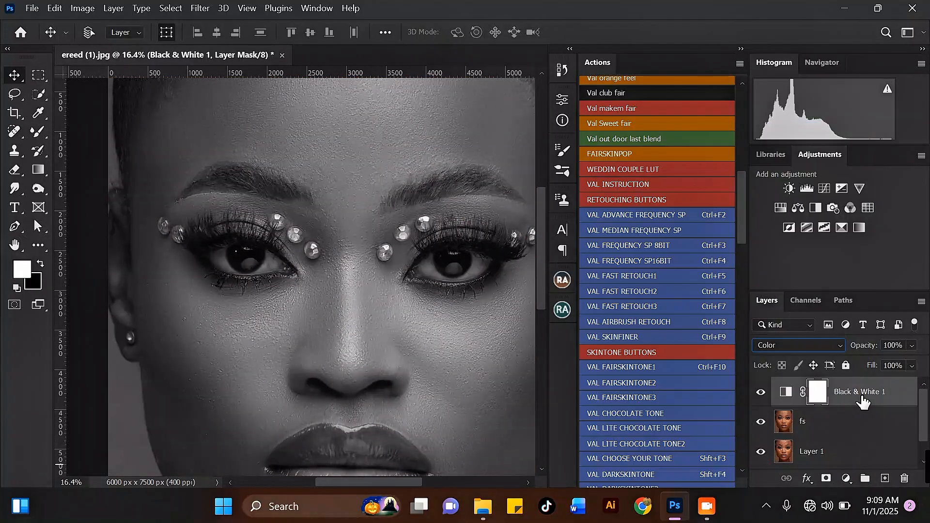
# Invert the Black & White layer's mask to black so the adjustment is hidden.
pyautogui.click(841, 400)
pyautogui.click(815, 400)
pyautogui.scroll(-4, 339, 209)
pyautogui.scroll(1, 358, 184)
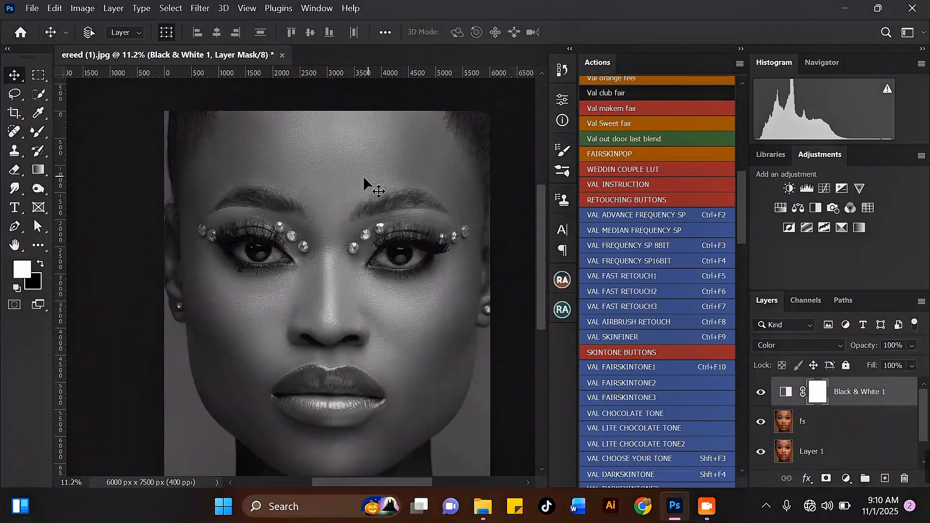
pyautogui.scroll(5, 363, 179)
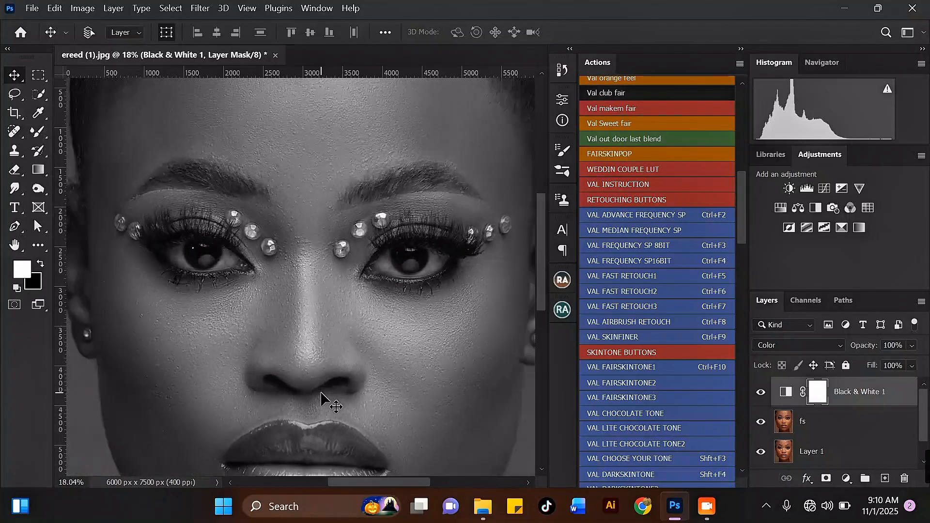
pyautogui.scroll(-2, 321, 395)
pyautogui.scroll(1, 329, 402)
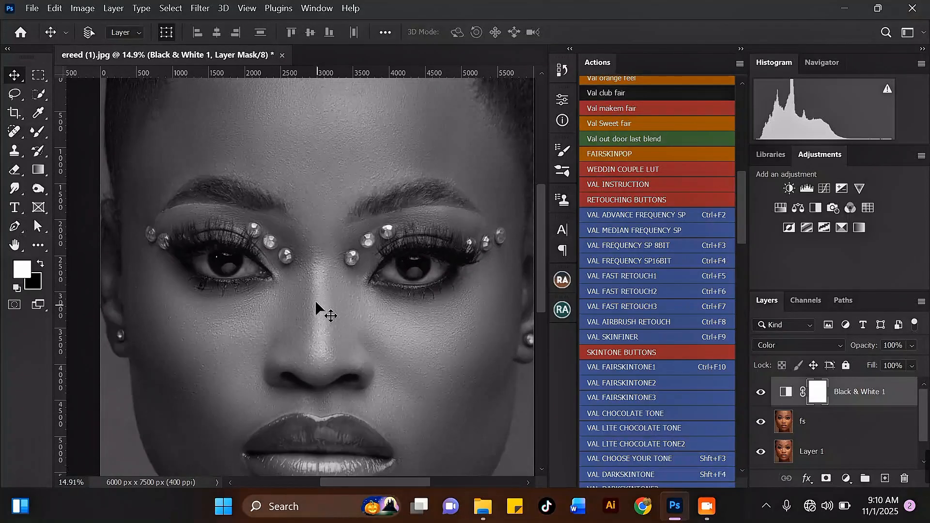
pyautogui.scroll(1, 291, 286)
pyautogui.hotkey('ctrl', 'i')
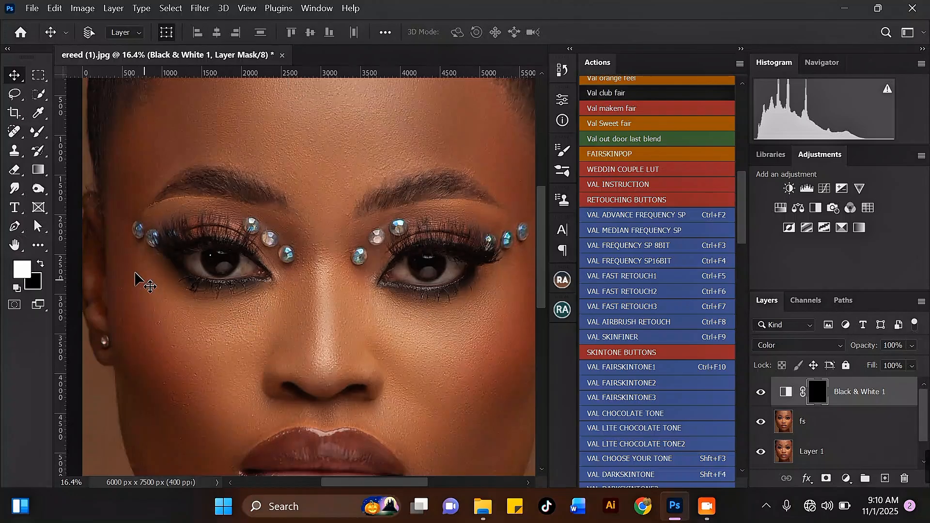
# Choose the regular Brush tool with the Soft Round tip for painting on the mask.
pyautogui.scroll(3, 205, 198)
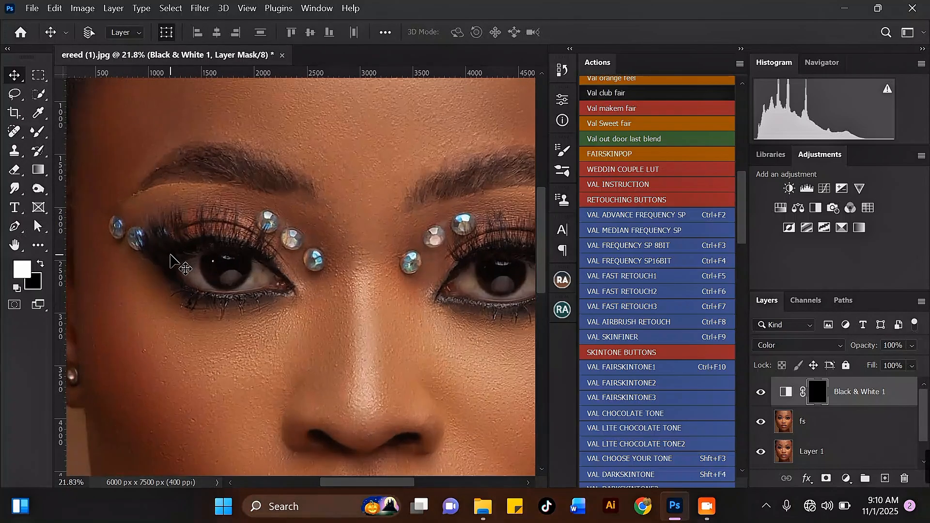
pyautogui.click(30, 131)
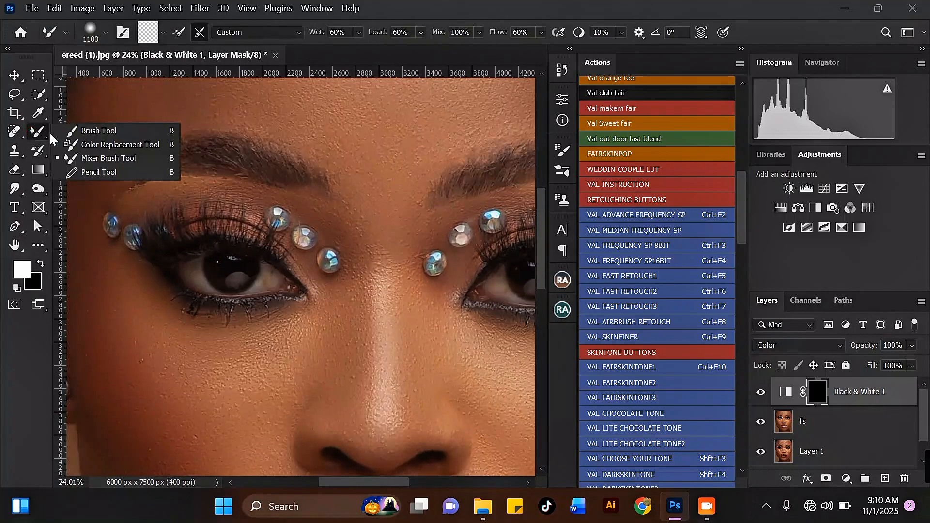
pyautogui.click(94, 129)
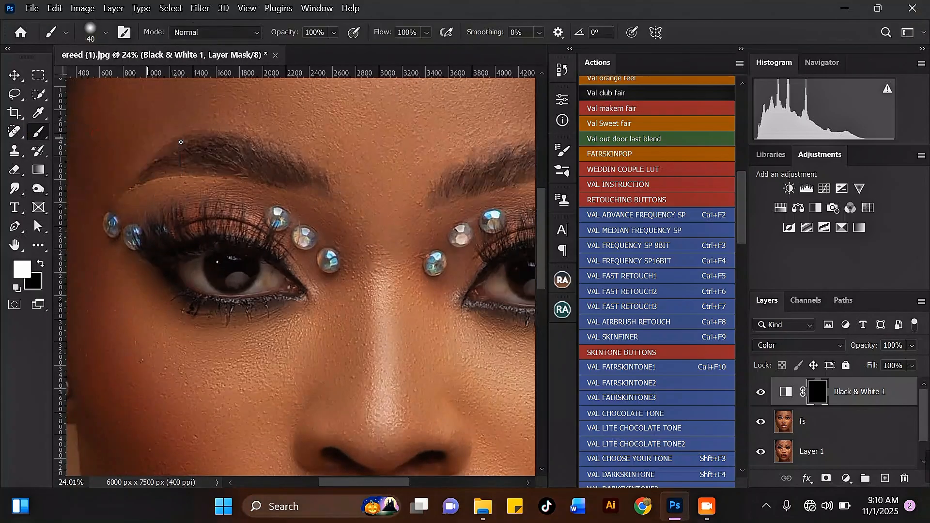
pyautogui.click(100, 35)
pyautogui.click(125, 227)
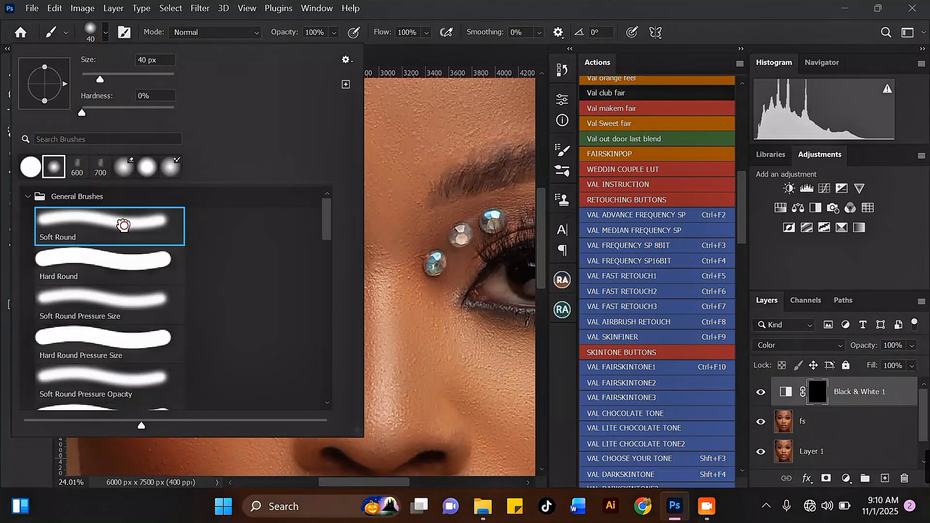
pyautogui.click(397, 58)
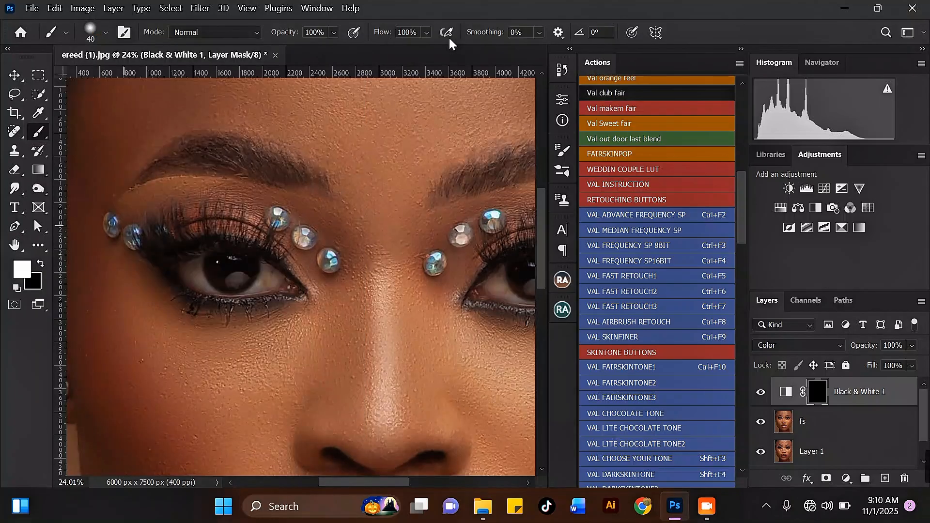
# Paint white on the Black & White mask over the sclera of the portrait's left-hand eye, using 100 px and 80 px brushes.
pyautogui.press(']')
pyautogui.scroll(5, 174, 298)
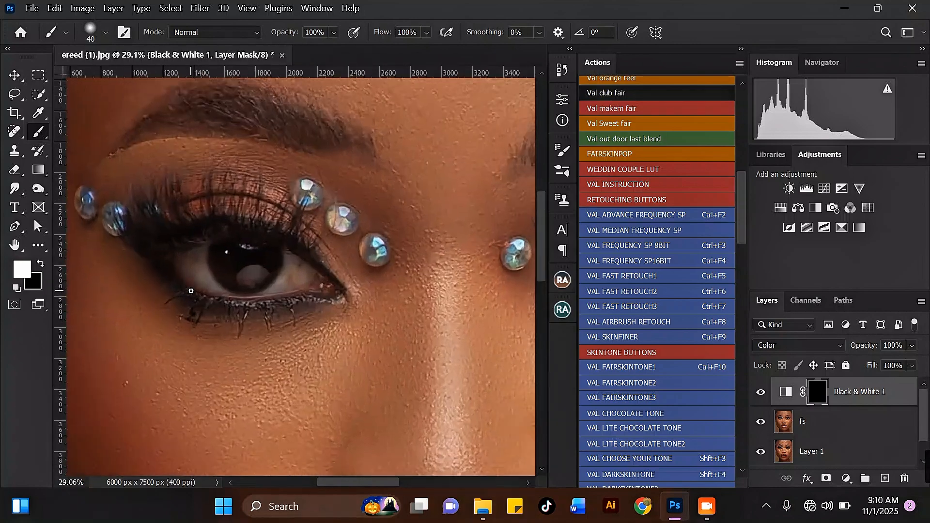
pyautogui.press(']')
pyautogui.scroll(3, 176, 263)
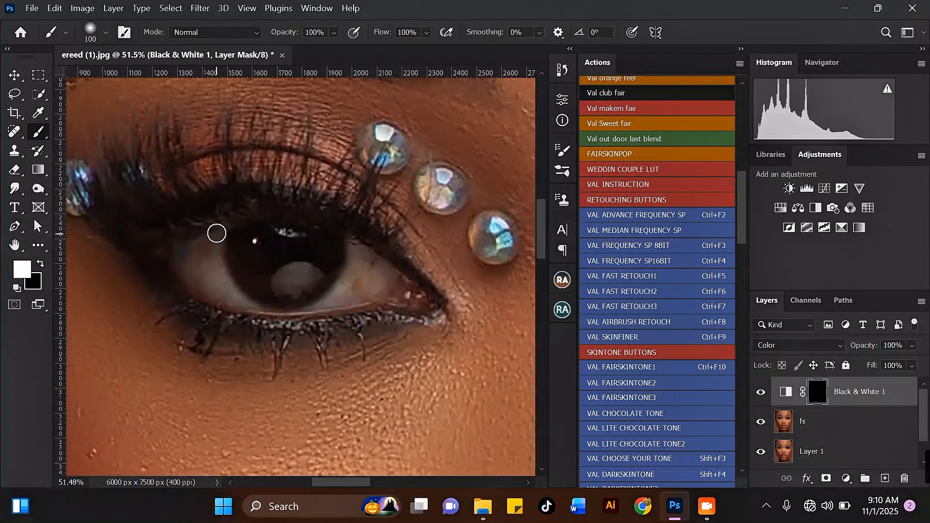
pyautogui.moveTo(186, 262)
pyautogui.mouseDown()
pyautogui.moveTo(211, 241)
pyautogui.moveTo(209, 274)
pyautogui.moveTo(222, 292)
pyautogui.moveTo(181, 262)
pyautogui.moveTo(215, 288)
pyautogui.moveTo(205, 254)
pyautogui.moveTo(212, 267)
pyautogui.moveTo(218, 227)
pyautogui.mouseUp()
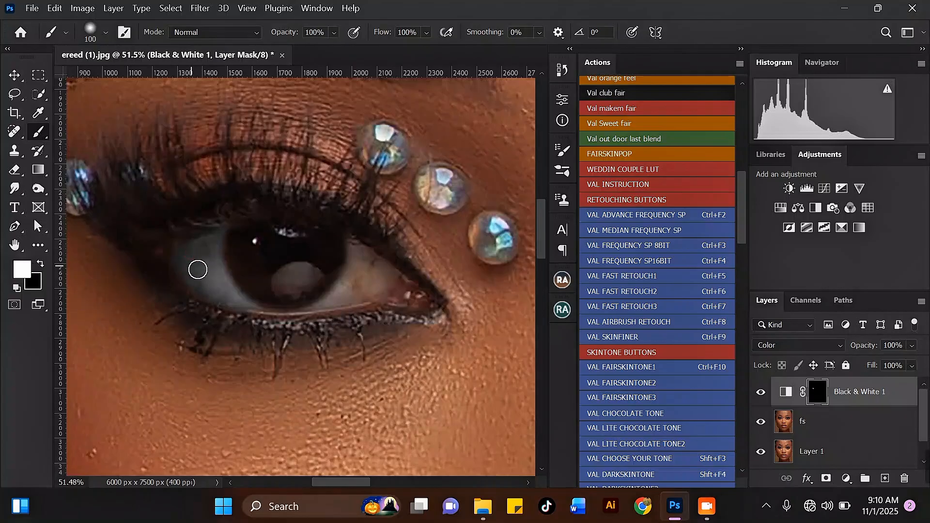
pyautogui.moveTo(197, 270)
pyautogui.mouseDown()
pyautogui.moveTo(219, 284)
pyautogui.moveTo(213, 261)
pyautogui.mouseUp()
pyautogui.press('[')
pyautogui.press('[')
pyautogui.press('[')
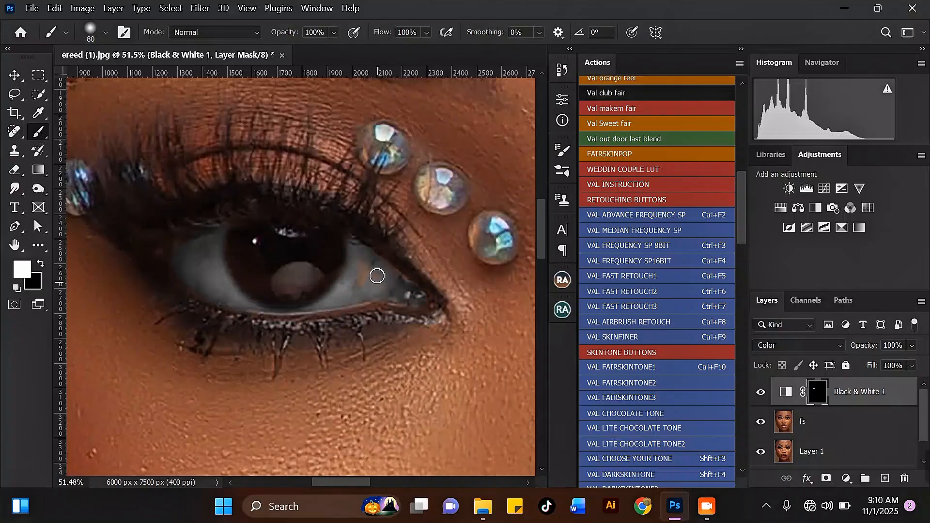
pyautogui.scroll(-1, 199, 259)
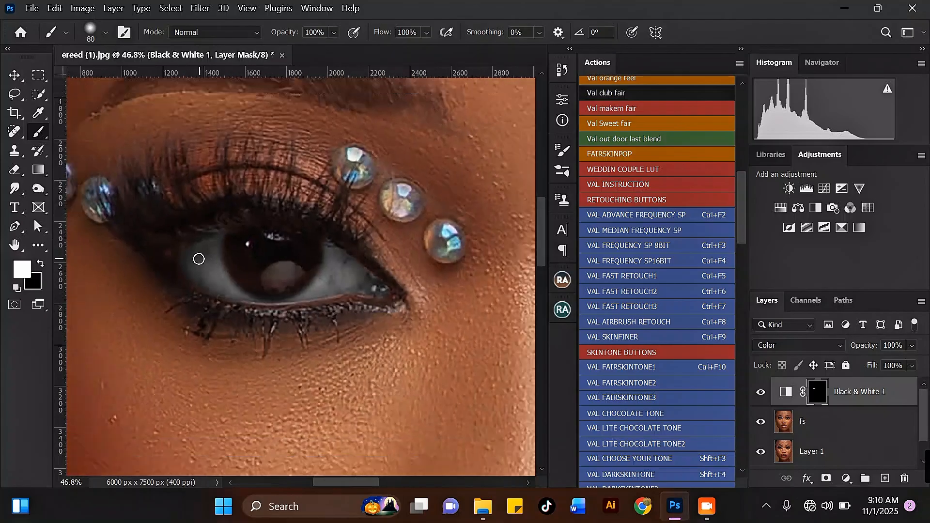
# Paint white on the mask over the inner corner and lower sclera of the portrait's right-hand eye.
pyautogui.scroll(-10, 198, 260)
pyautogui.scroll(11, 347, 246)
pyautogui.press(']')
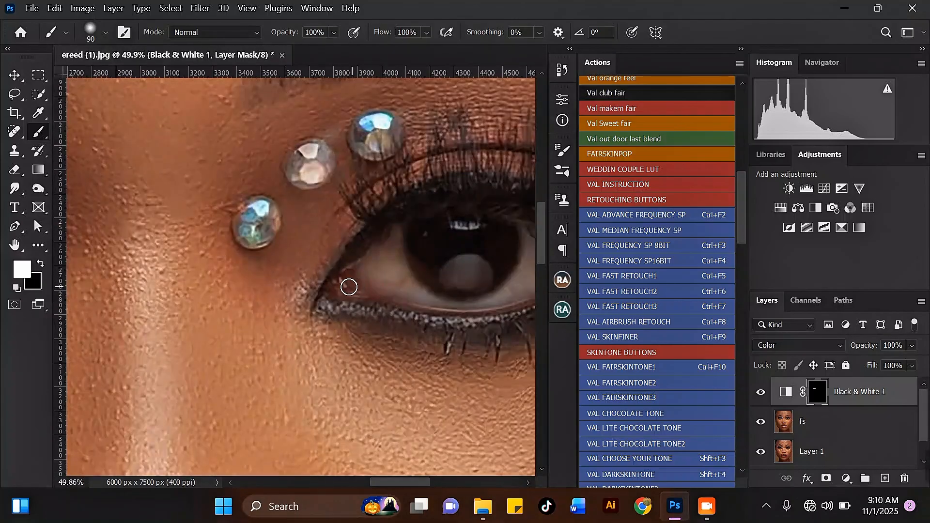
pyautogui.press(']')
pyautogui.moveTo(349, 286)
pyautogui.mouseDown()
pyautogui.moveTo(392, 232)
pyautogui.moveTo(402, 274)
pyautogui.moveTo(423, 299)
pyautogui.moveTo(338, 286)
pyautogui.moveTo(380, 270)
pyautogui.moveTo(402, 292)
pyautogui.moveTo(388, 259)
pyautogui.moveTo(395, 249)
pyautogui.moveTo(413, 293)
pyautogui.moveTo(342, 283)
pyautogui.moveTo(418, 300)
pyautogui.moveTo(481, 300)
pyautogui.mouseUp()
pyautogui.scroll(-3, 343, 283)
pyautogui.scroll(3, 378, 280)
pyautogui.press('[')
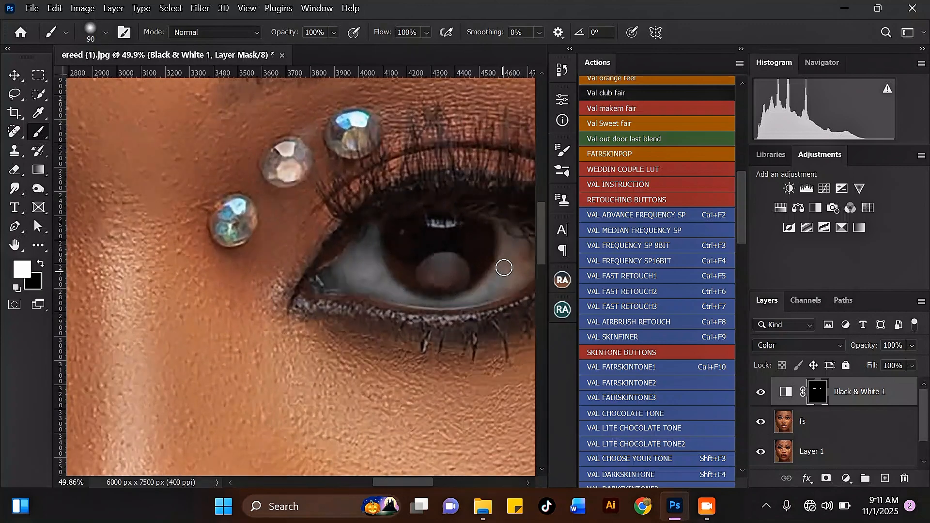
# Cover the outer sclera of the right-hand eye with white on the mask, enlarging the brush to 150 px.
pyautogui.moveTo(504, 268)
pyautogui.mouseDown()
pyautogui.moveTo(506, 226)
pyautogui.moveTo(495, 280)
pyautogui.mouseUp()
pyautogui.scroll(-4, 299, 232)
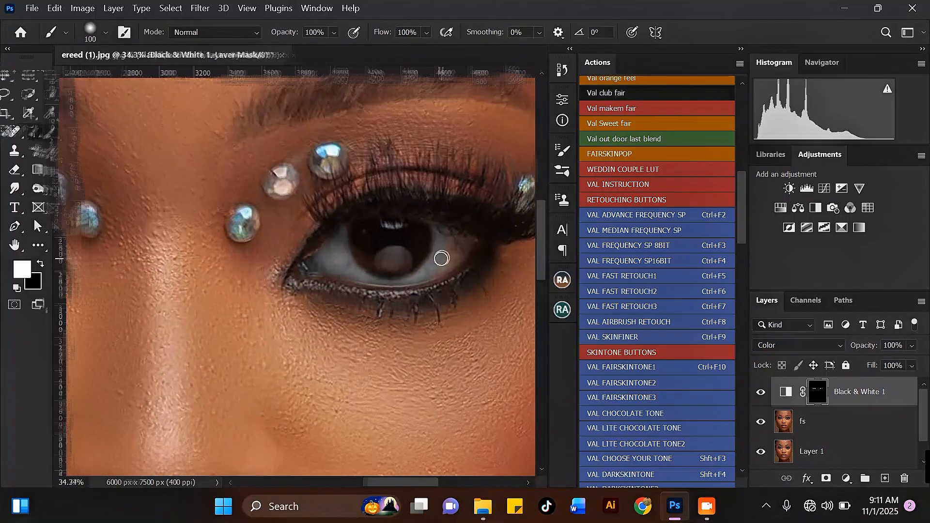
pyautogui.scroll(3, 441, 257)
pyautogui.press(']')
pyautogui.press(']')
pyautogui.press(']')
pyautogui.moveTo(450, 223)
pyautogui.mouseDown()
pyautogui.moveTo(473, 236)
pyautogui.moveTo(458, 263)
pyautogui.moveTo(434, 273)
pyautogui.moveTo(461, 241)
pyautogui.moveTo(415, 272)
pyautogui.mouseUp()
pyautogui.scroll(-5, 415, 271)
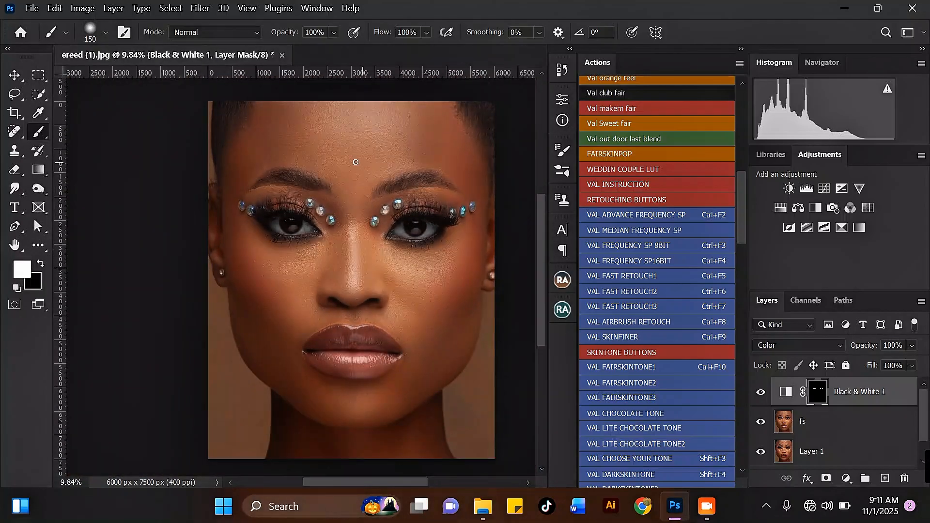
# Duplicate the Black & White 1 layer and set the copy's blend mode to Screen.
pyautogui.scroll(2, 342, 166)
pyautogui.scroll(-2, 451, 223)
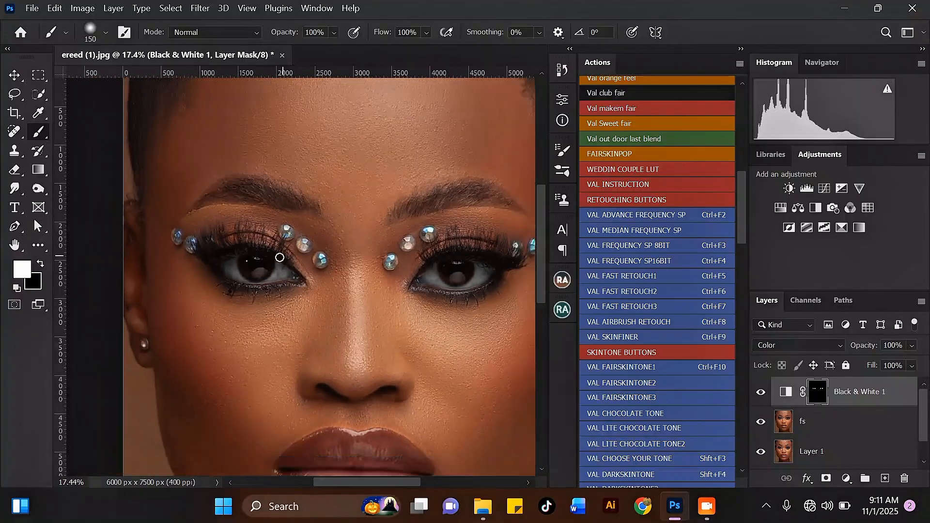
pyautogui.scroll(1, 463, 224)
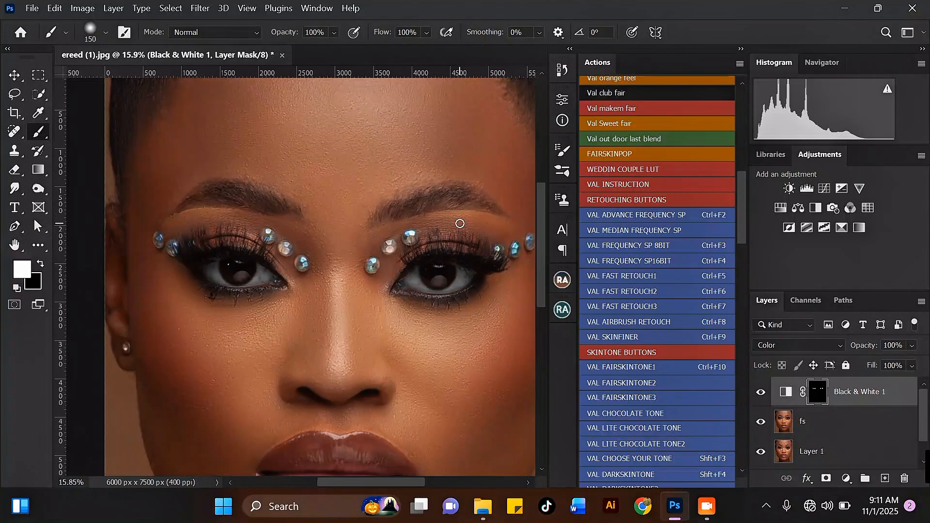
pyautogui.scroll(1, 428, 217)
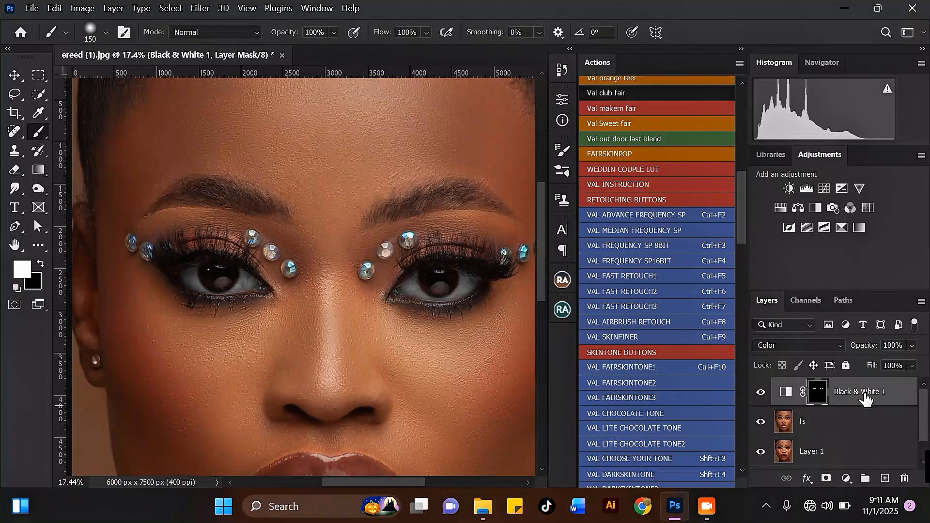
pyautogui.hotkey('ctrl', 'j')
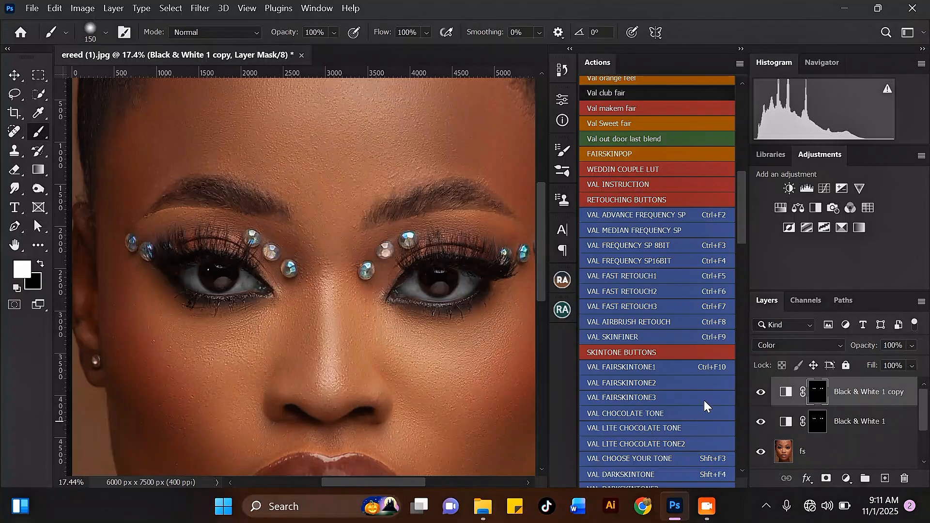
pyautogui.click(785, 347)
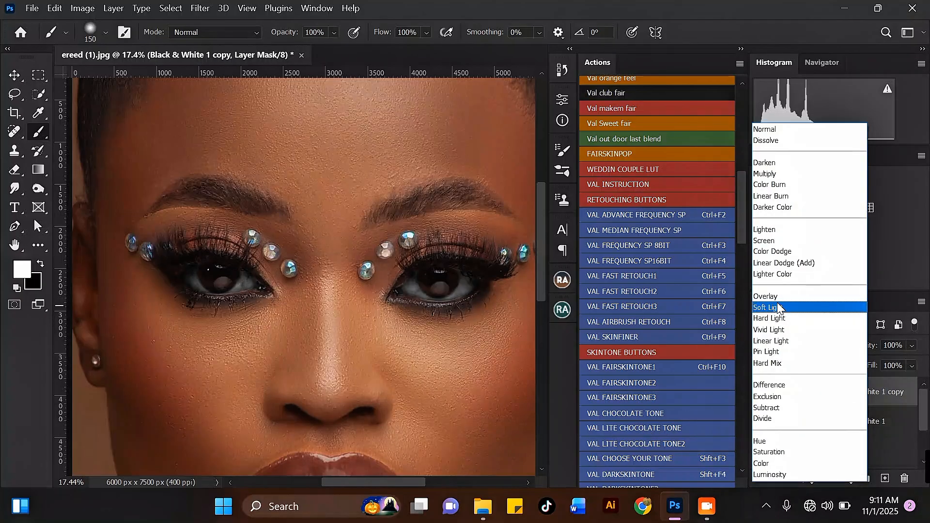
pyautogui.click(774, 243)
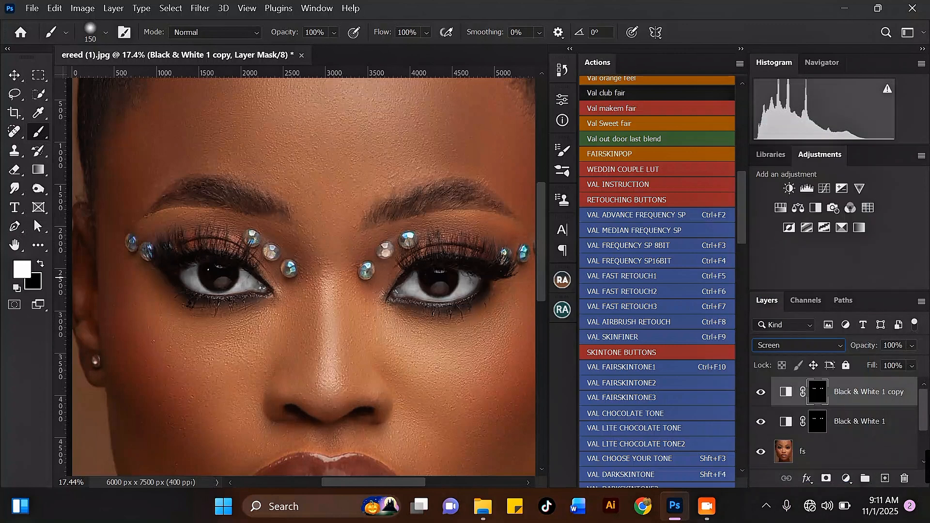
# Lower the opacity of Black & White 1 copy to 49% and of Black & White 1 to 42%.
pyautogui.click(785, 391)
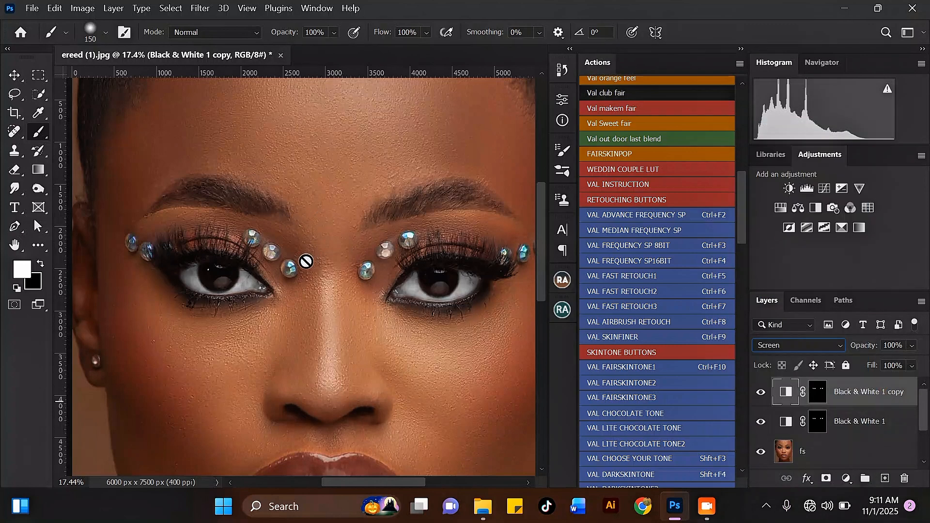
pyautogui.click(912, 346)
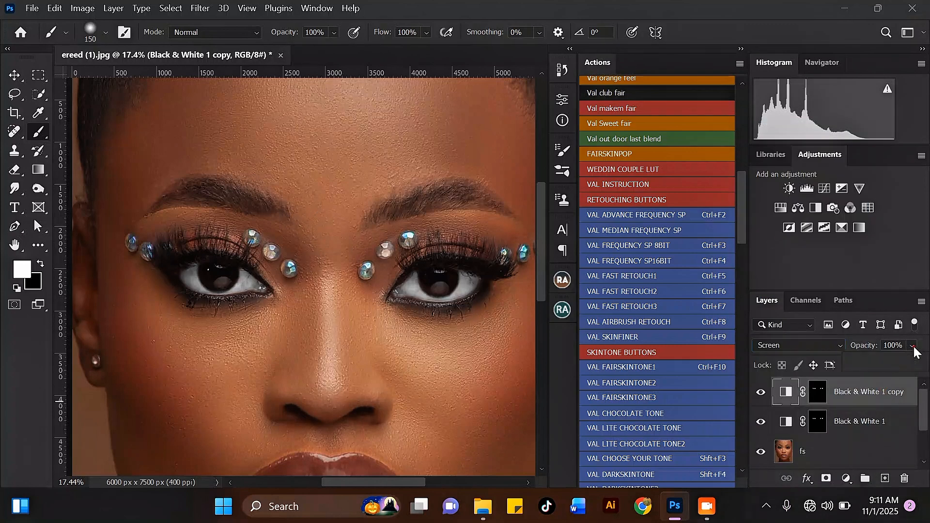
pyautogui.click(885, 362)
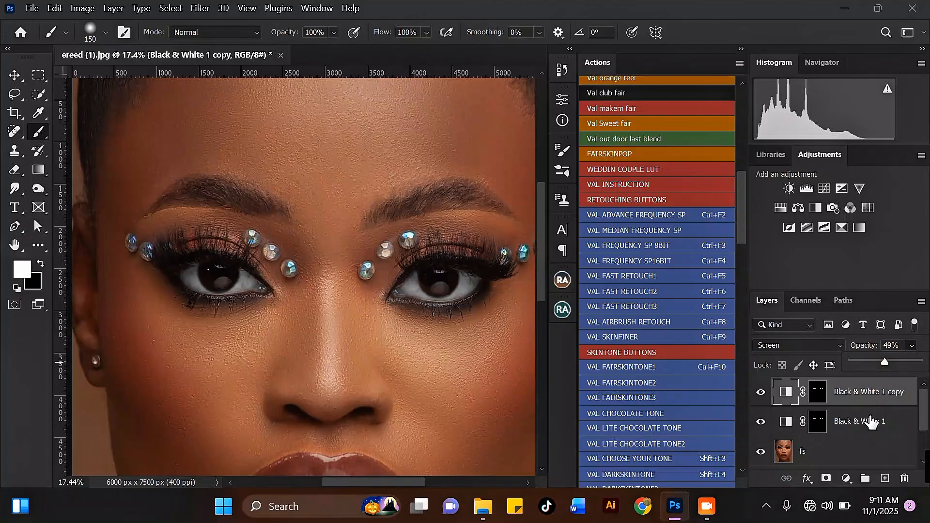
pyautogui.hotkey('shift', 'alt', 'c')
pyautogui.click(892, 418)
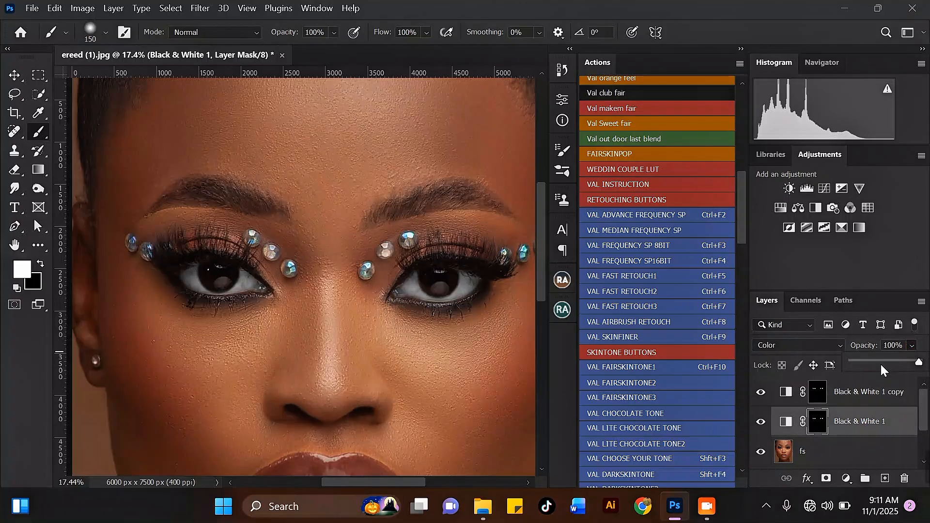
pyautogui.click(880, 362)
# Examine the whitened eyes at close range and within the whole portrait to judge whether they look natural.
pyautogui.scroll(-5, 372, 202)
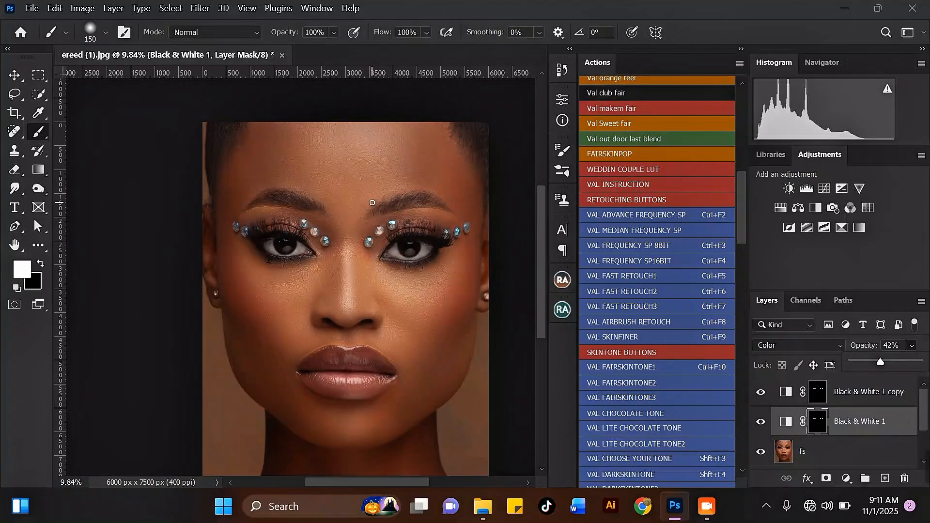
pyautogui.scroll(-2, 372, 202)
pyautogui.scroll(5, 412, 254)
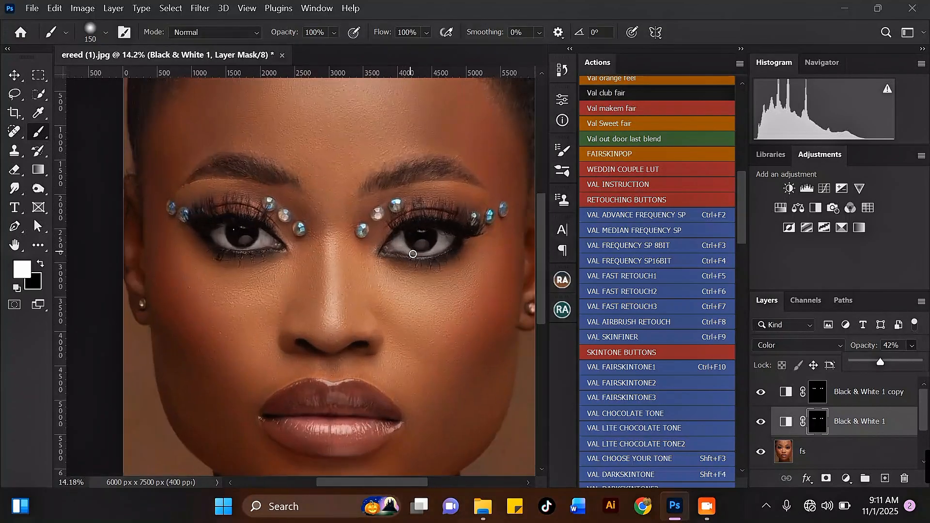
pyautogui.scroll(5, 410, 256)
pyautogui.scroll(-3, 469, 287)
pyautogui.scroll(2, 196, 237)
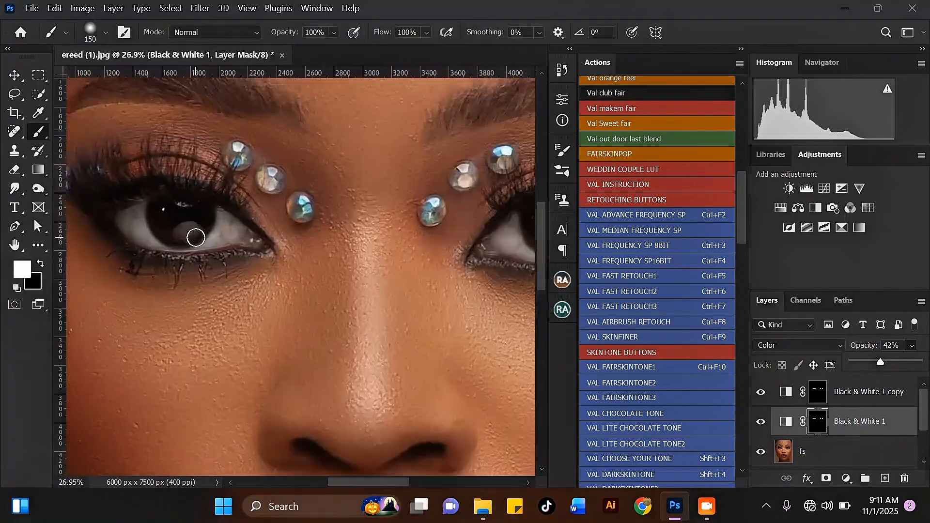
pyautogui.scroll(2, 195, 238)
pyautogui.scroll(-1, 243, 283)
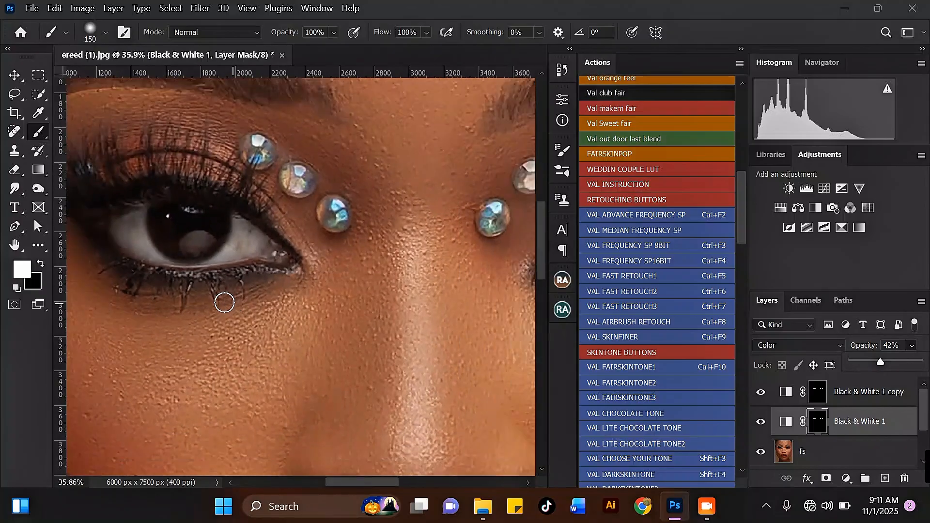
pyautogui.scroll(-1, 224, 302)
pyautogui.scroll(-2, 199, 241)
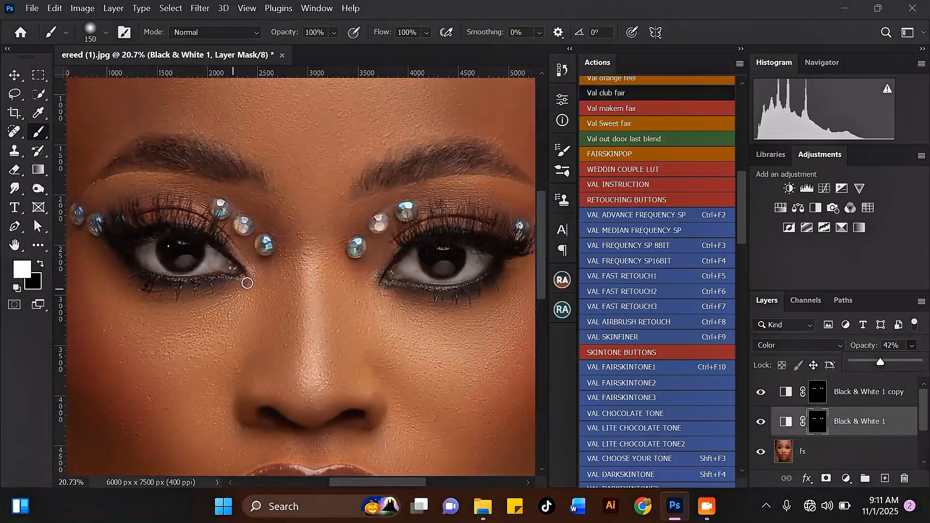
pyautogui.scroll(-4, 307, 216)
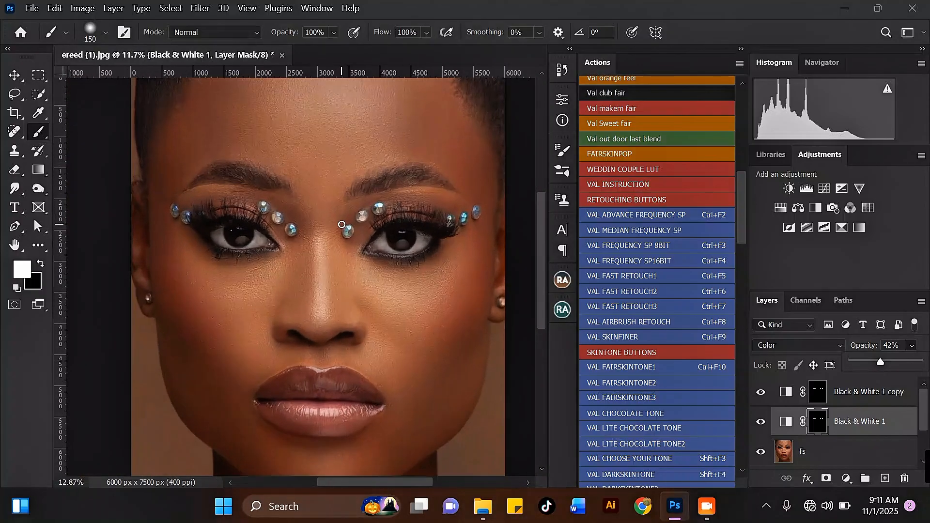
pyautogui.scroll(-1, 332, 302)
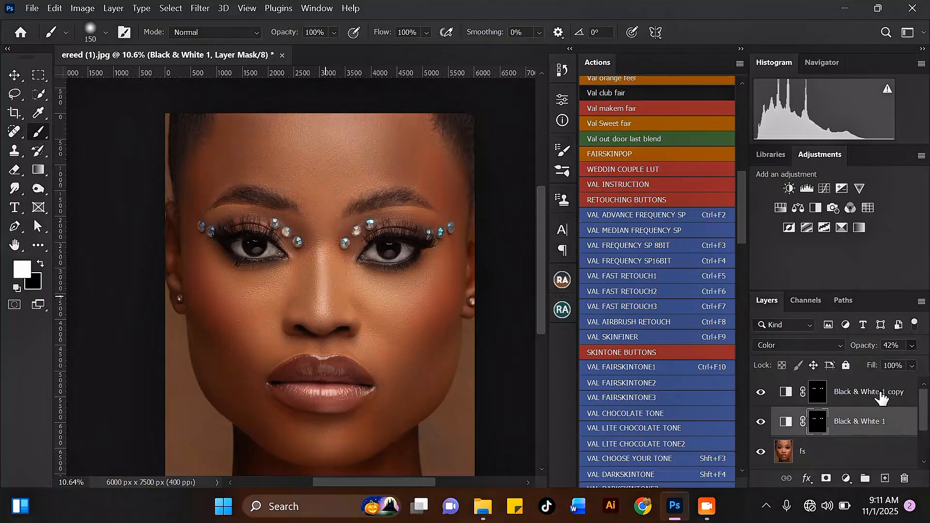
# Group the two Black & White layers and name the group eyes.
pyautogui.click(883, 392)
pyautogui.keyDown('shift'); pyautogui.click(876, 423); pyautogui.keyUp('shift')
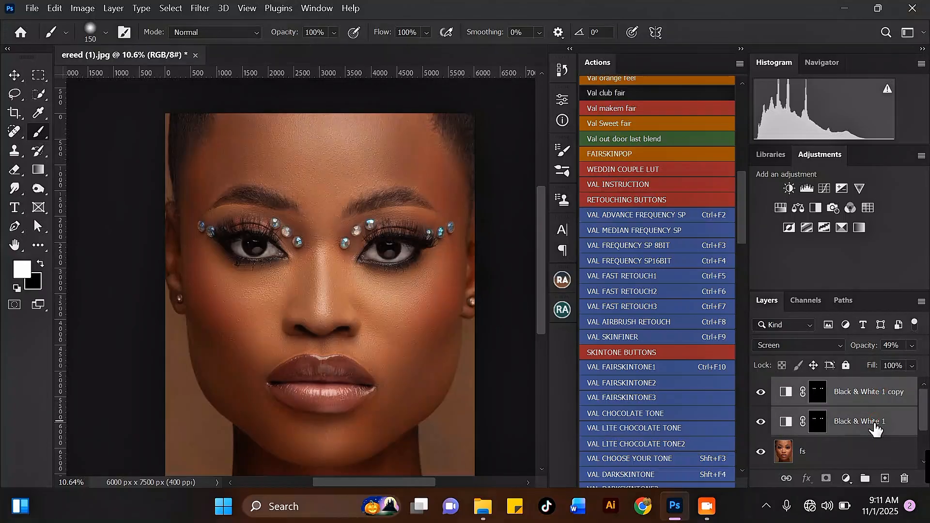
pyautogui.hotkey('ctrl', 'g')
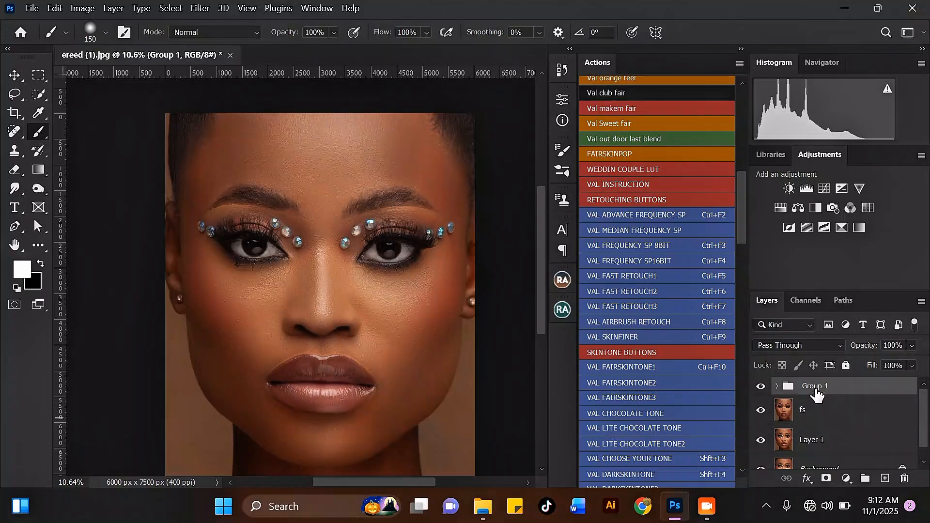
pyautogui.doubleClick(816, 387)
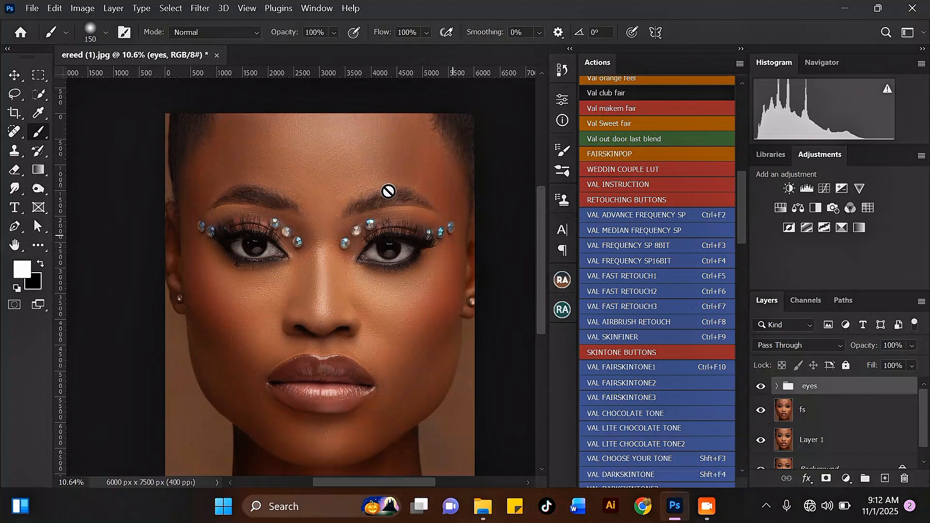
# Switch to the Move tool and compare the portrait with the eyes group hidden and shown.
pyautogui.click(15, 75)
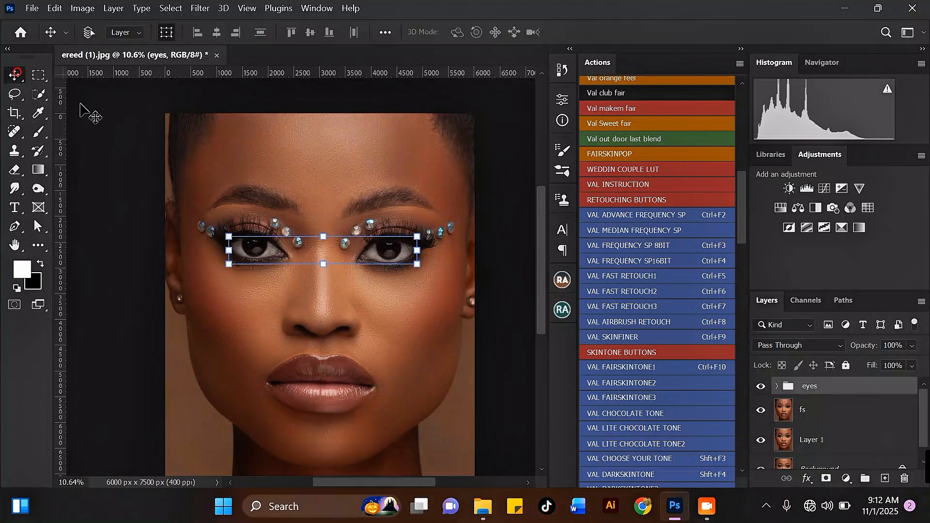
pyautogui.scroll(1, 304, 230)
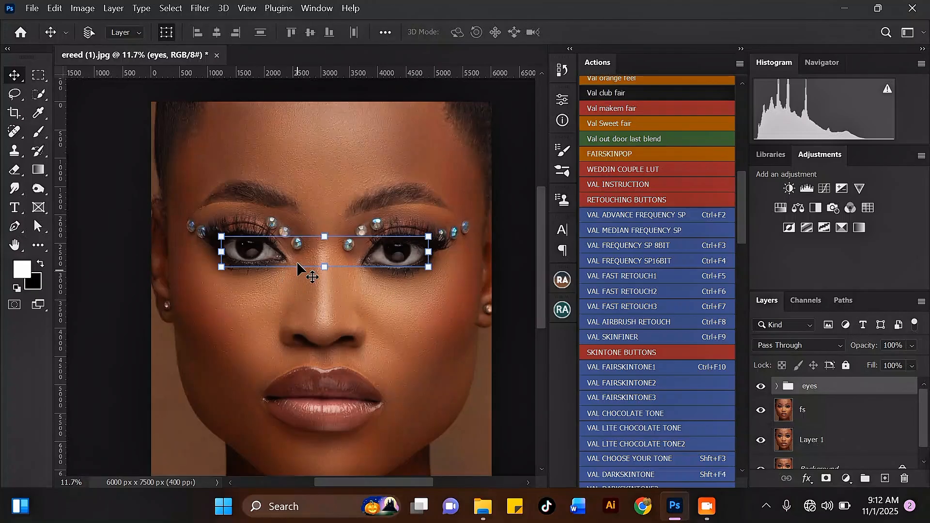
pyautogui.scroll(3, 310, 267)
pyautogui.click(761, 387)
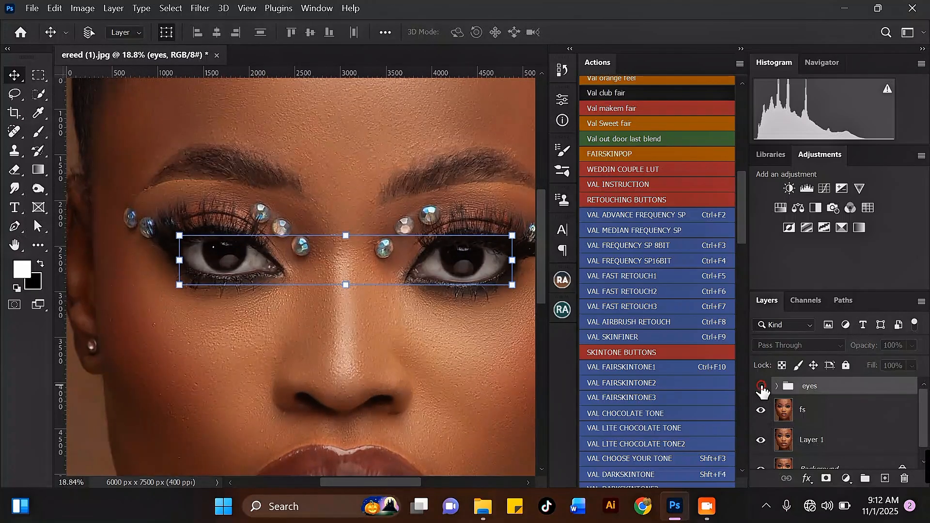
pyautogui.scroll(1, 450, 282)
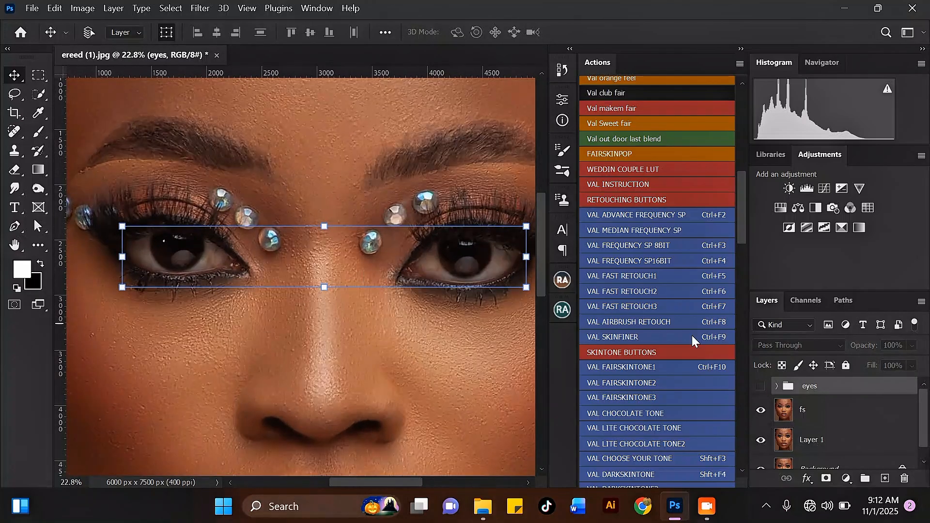
pyautogui.click(760, 389)
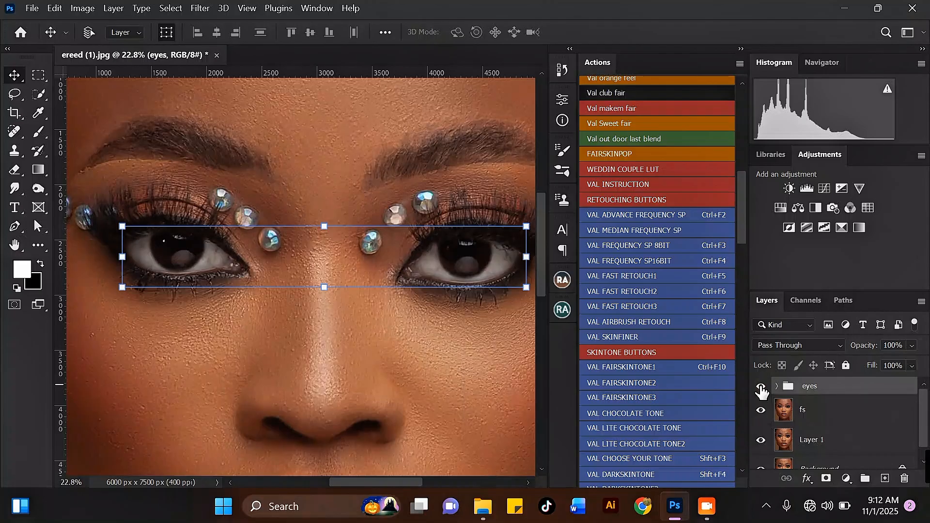
# Examine the whole portrait and up close, and look through the skin tone, dodge and burn, and eye retouch actions.
pyautogui.click(824, 411)
pyautogui.scroll(-3, 331, 177)
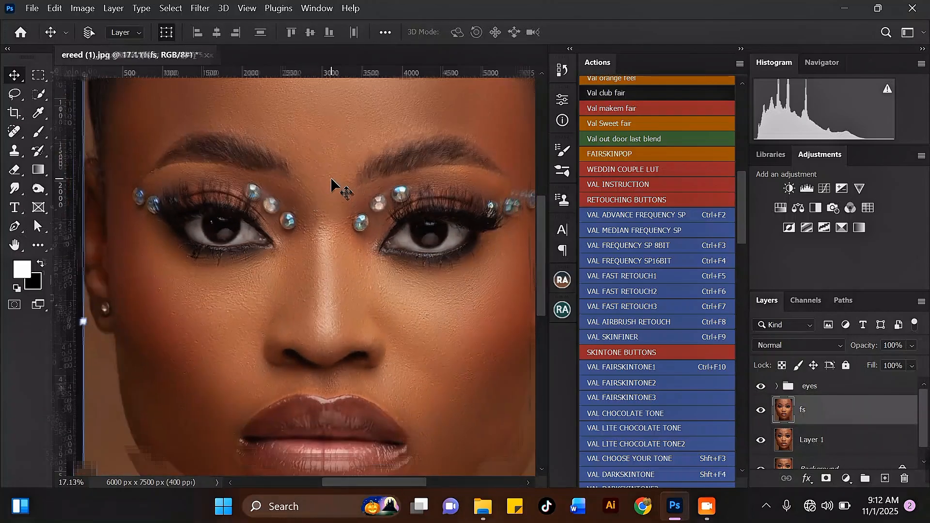
pyautogui.scroll(-1, 319, 286)
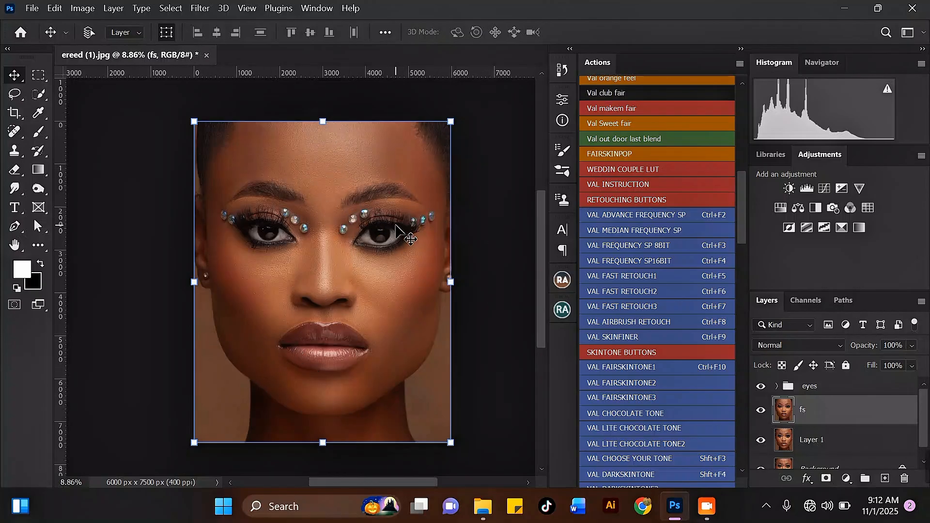
pyautogui.scroll(2, 354, 209)
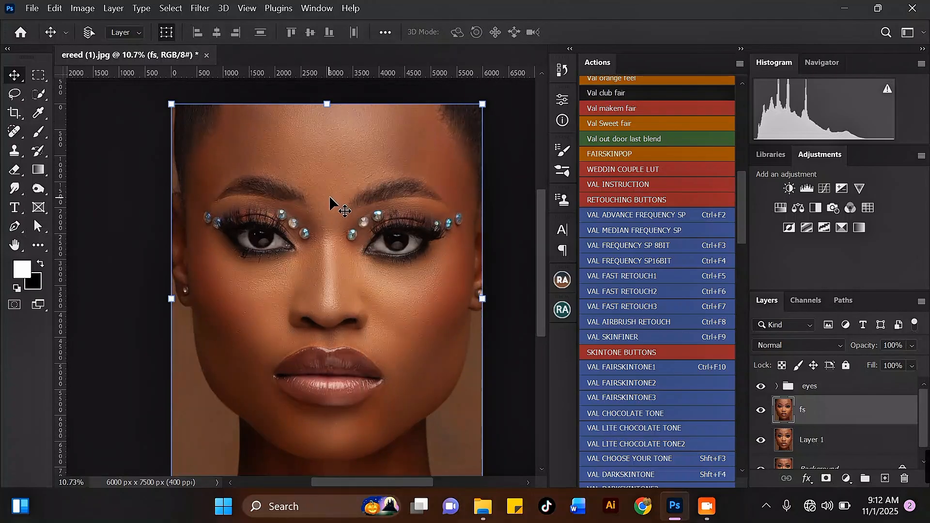
pyautogui.scroll(3, 349, 245)
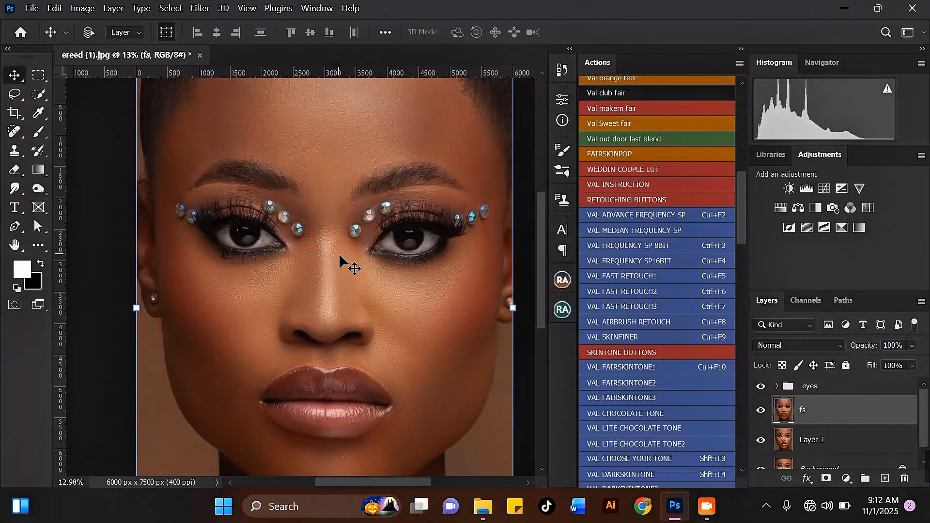
pyautogui.moveTo(741, 205); pyautogui.dragTo(734, 235)
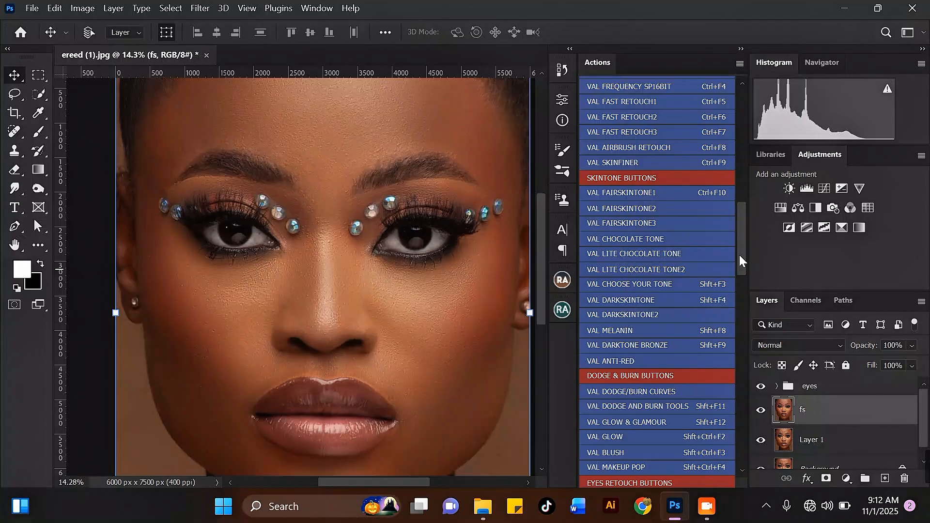
pyautogui.moveTo(739, 254); pyautogui.dragTo(746, 145)
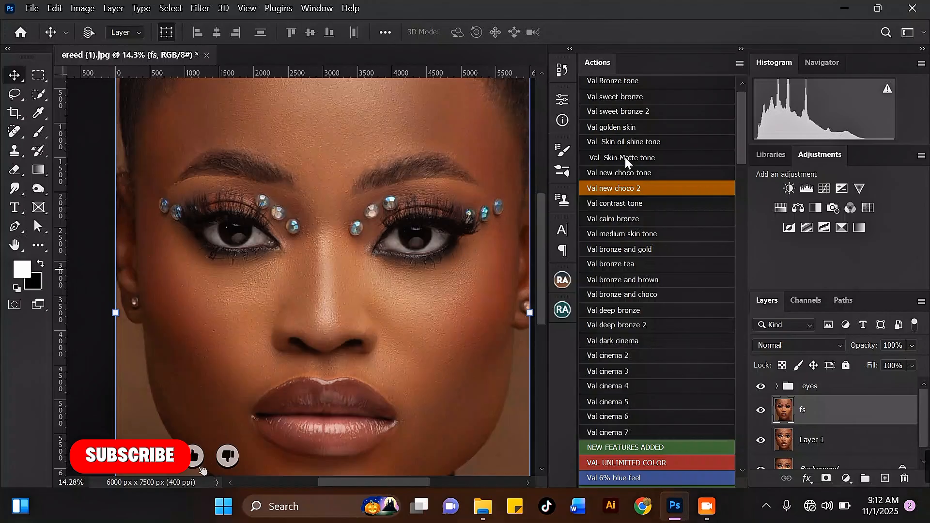
pyautogui.moveTo(744, 159)
pyautogui.mouseDown()
pyautogui.moveTo(744, 138)
pyautogui.moveTo(733, 309)
pyautogui.moveTo(743, 389)
pyautogui.moveTo(743, 330)
pyautogui.moveTo(660, 277)
pyautogui.mouseUp()
pyautogui.scroll(-2, 458, 283)
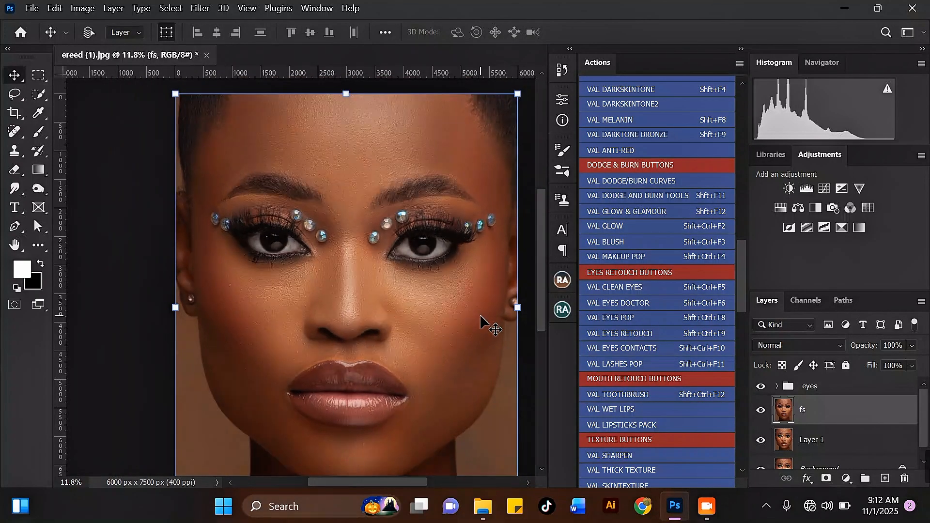
pyautogui.scroll(1, 479, 318)
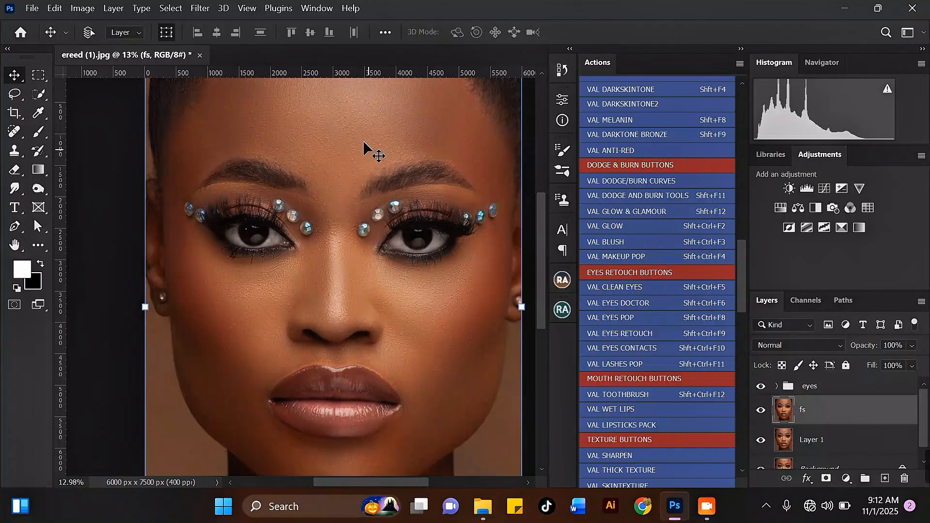
pyautogui.scroll(-2, 366, 146)
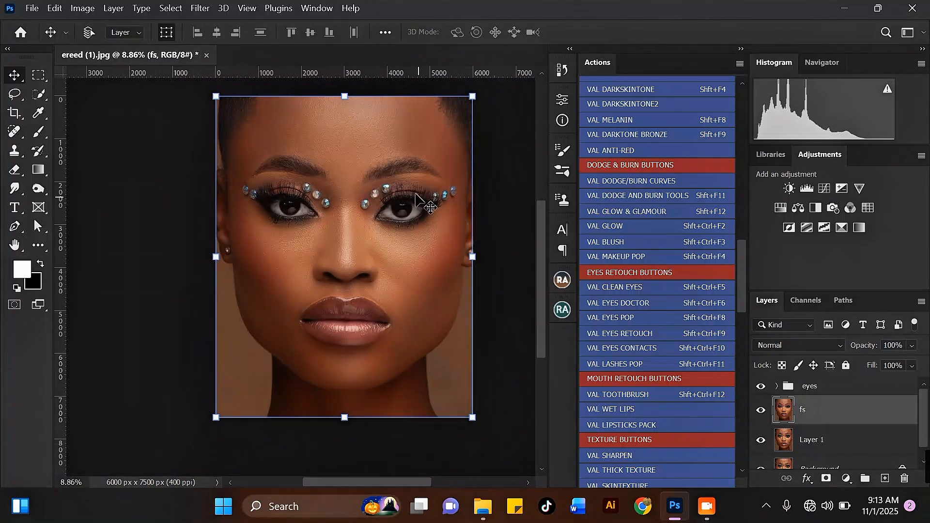
pyautogui.scroll(1, 420, 193)
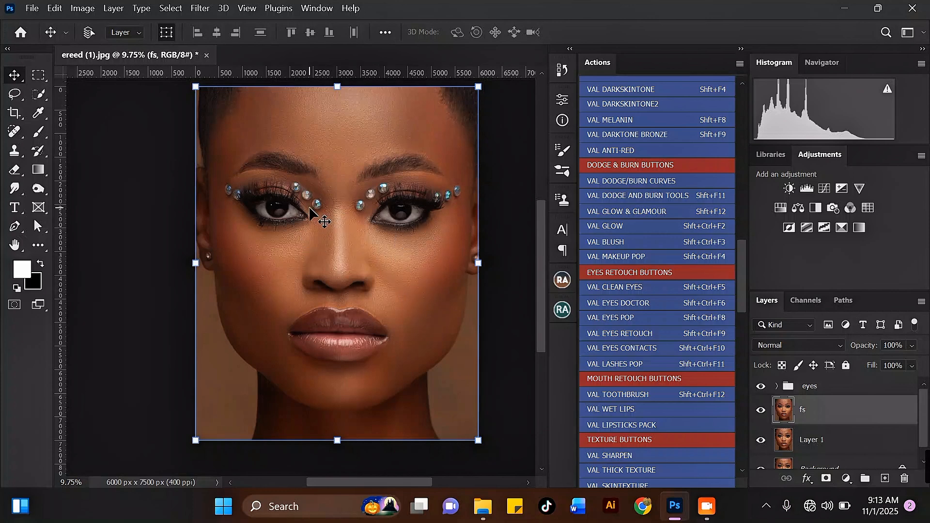
pyautogui.scroll(1, 307, 205)
# Add a Black & White adjustment layer above the eyes group and set its blend mode to Soft Light.
pyautogui.click(845, 388)
pyautogui.scroll(1, 376, 155)
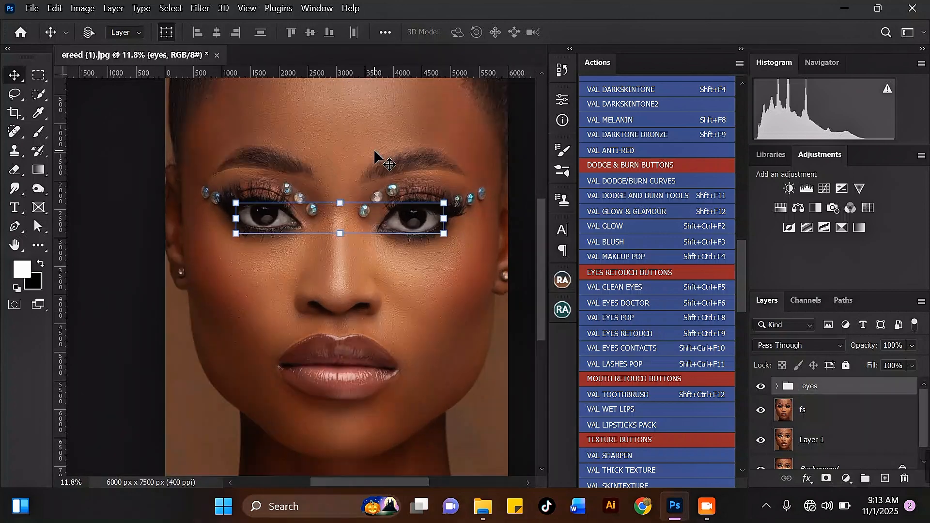
pyautogui.click(846, 479)
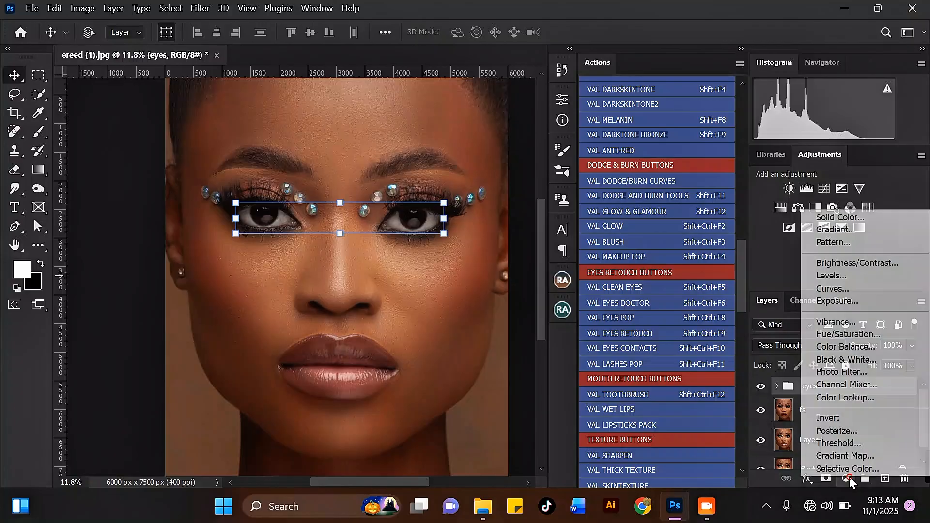
pyautogui.click(828, 360)
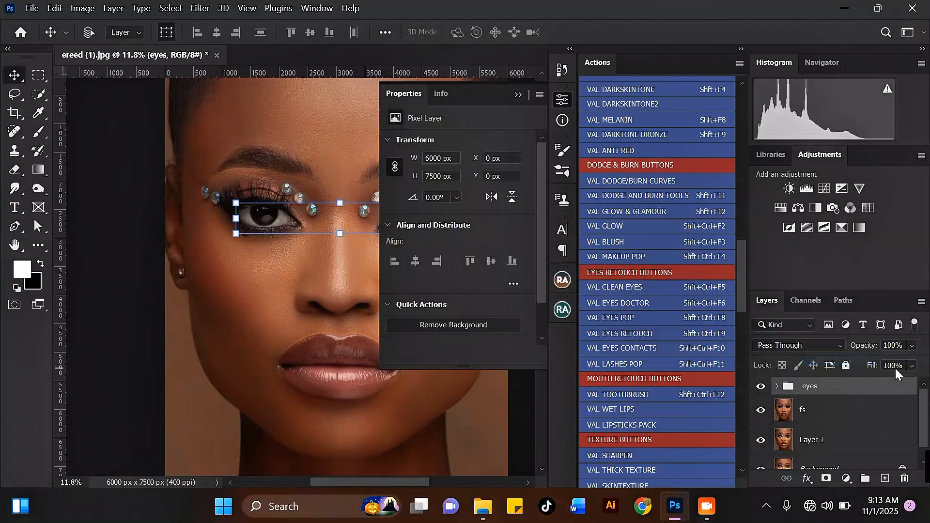
pyautogui.click(518, 95)
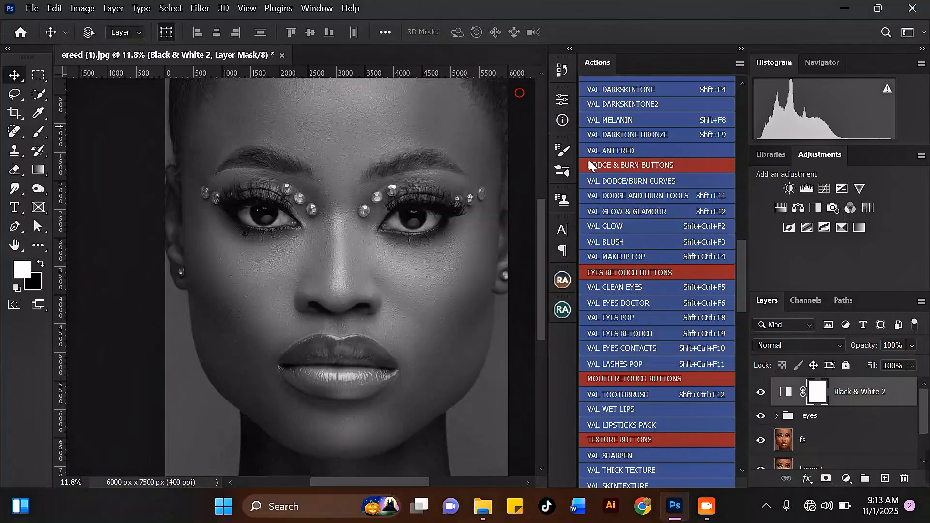
pyautogui.click(824, 346)
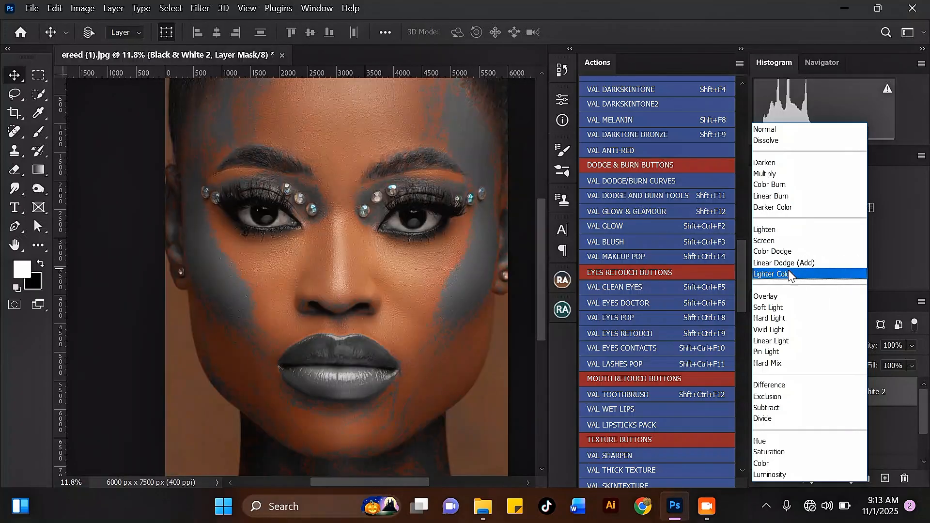
pyautogui.click(784, 310)
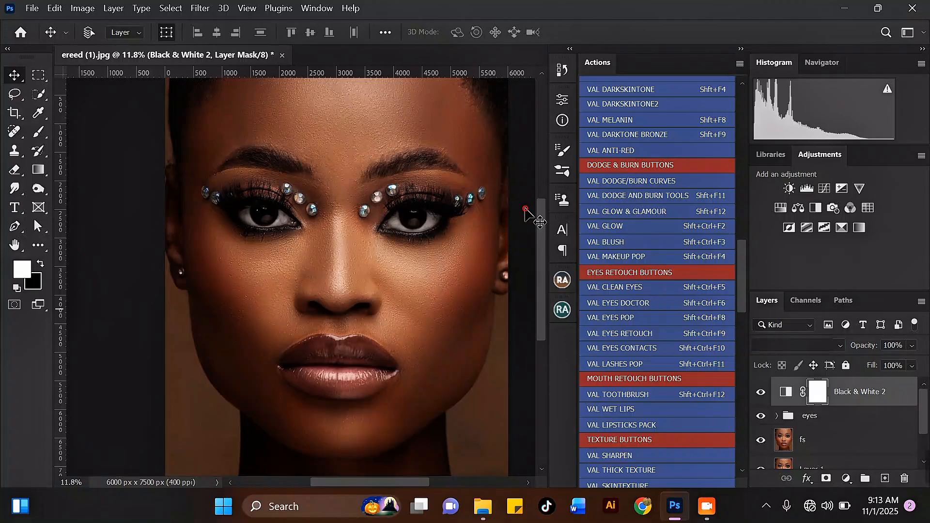
# Check the contrast over the whole portrait and set the Black & White 2 layer's opacity to 60%.
pyautogui.scroll(-3, 398, 193)
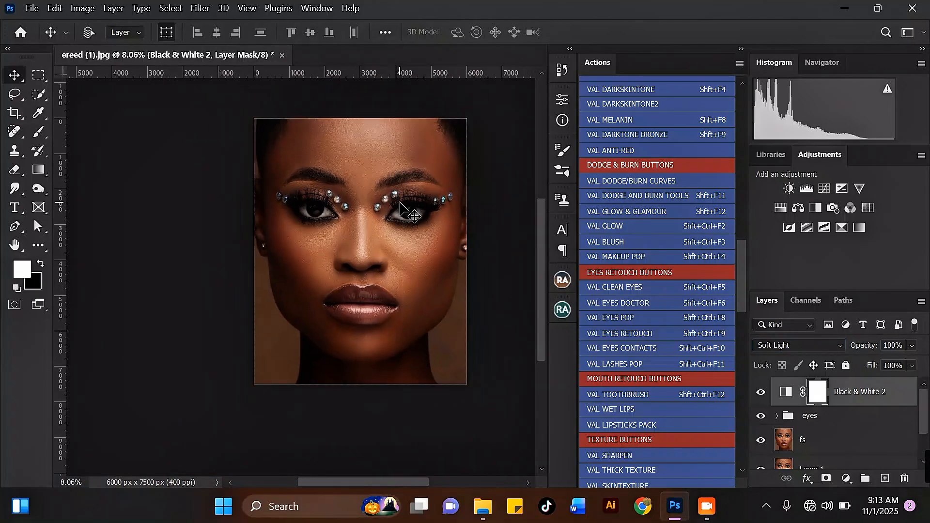
pyautogui.scroll(3, 398, 193)
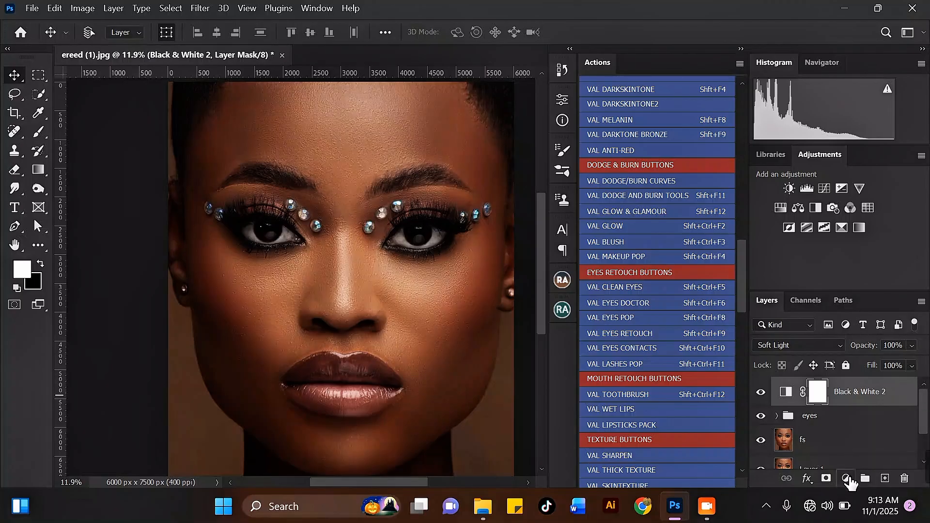
pyautogui.click(912, 346)
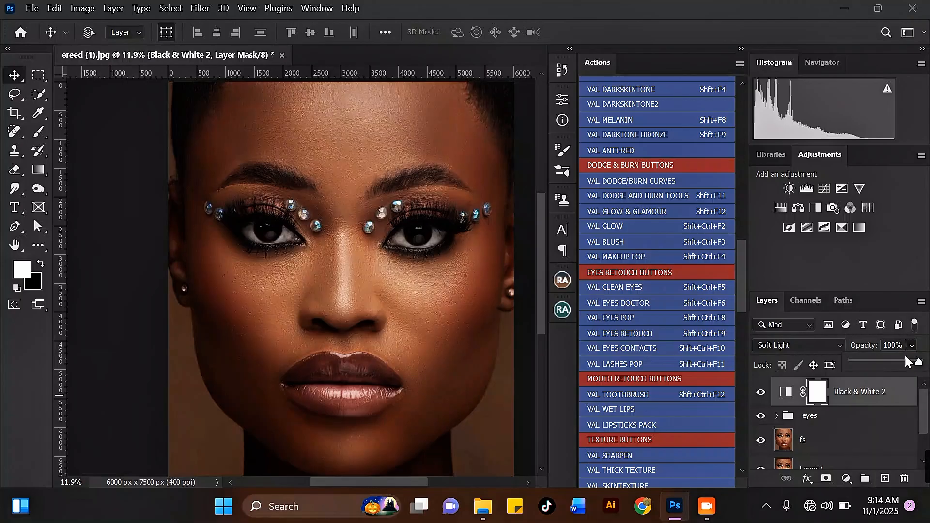
pyautogui.click(903, 361)
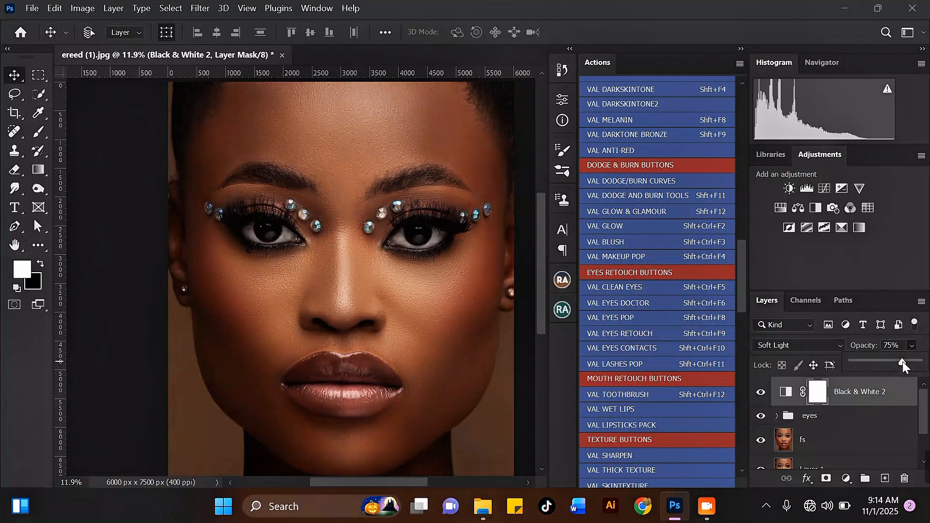
pyautogui.click(865, 348)
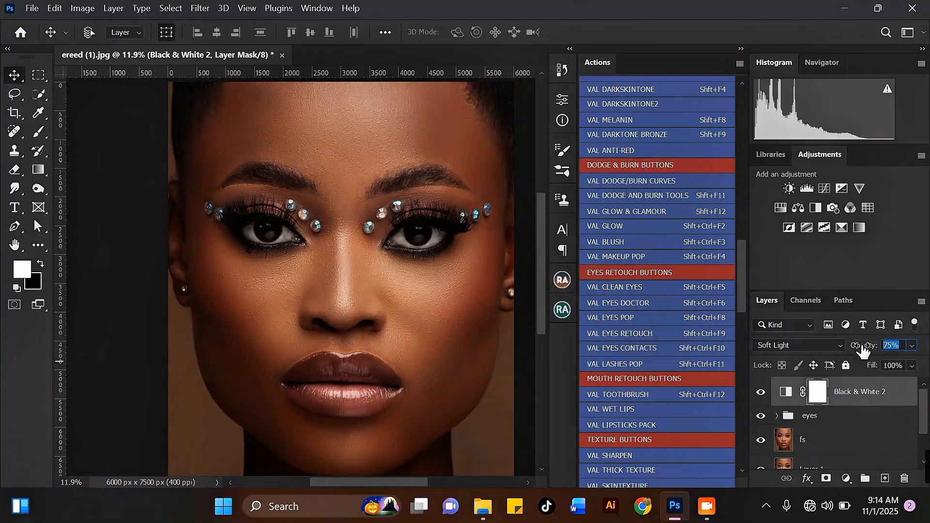
pyautogui.write('60')
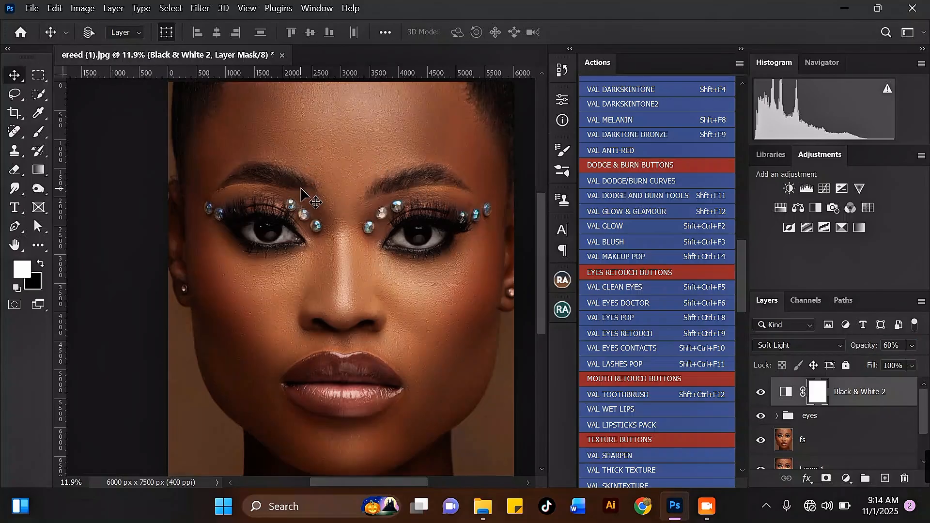
# Inspect the face's tones and contrast, checking the effect of the Black & White 2 layer by its visibility.
pyautogui.scroll(1, 283, 303)
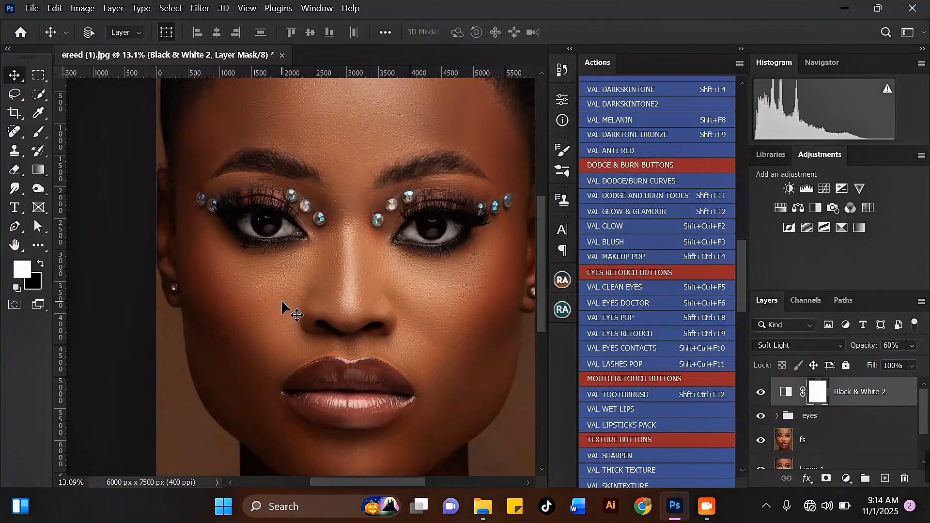
pyautogui.scroll(-1, 322, 269)
pyautogui.scroll(-1, 358, 368)
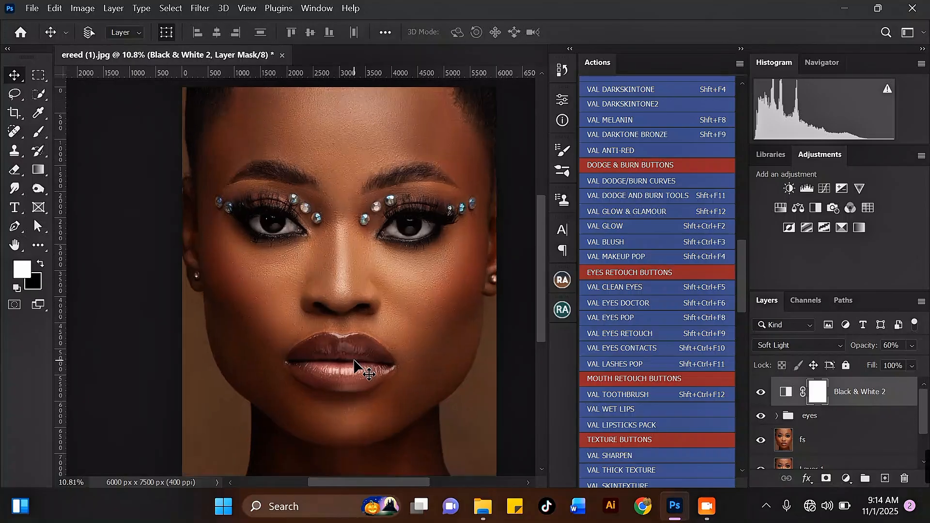
pyautogui.scroll(1, 421, 280)
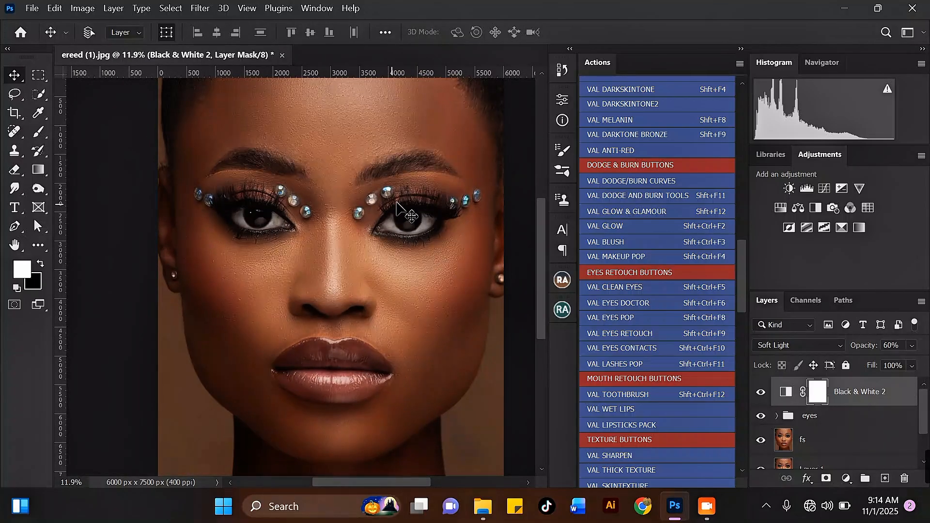
pyautogui.click(761, 392)
pyautogui.scroll(1, 228, 148)
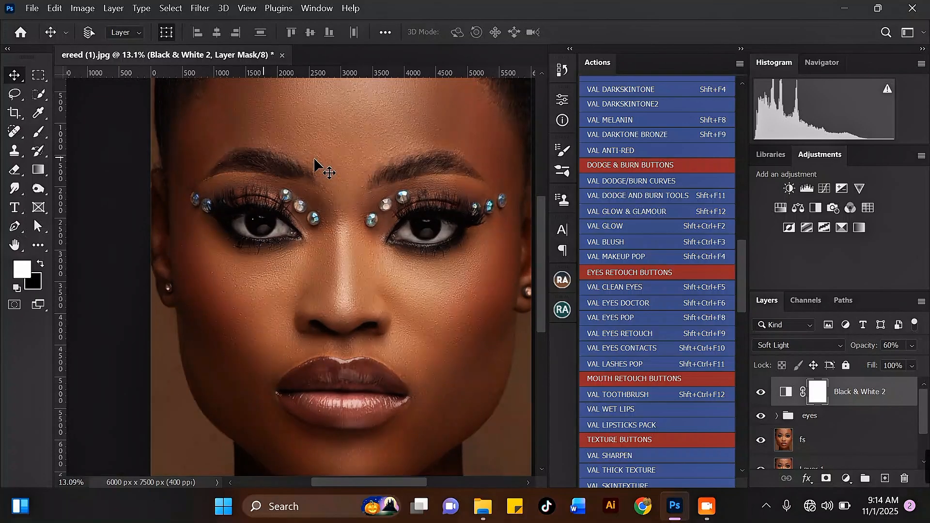
pyautogui.scroll(-1, 317, 159)
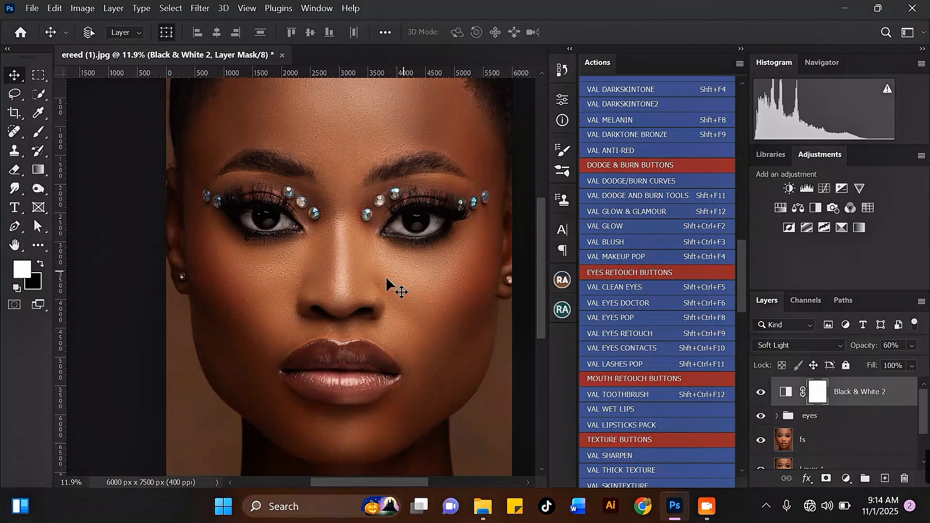
# Add a Selective Color adjustment layer above Black & White 2 and set Cyan to -59% for the Yellows.
pyautogui.click(846, 480)
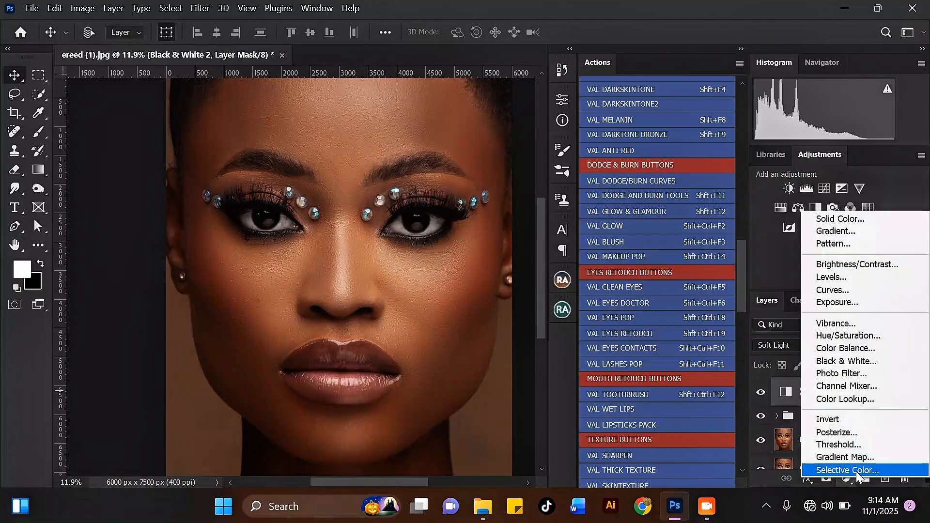
pyautogui.click(851, 362)
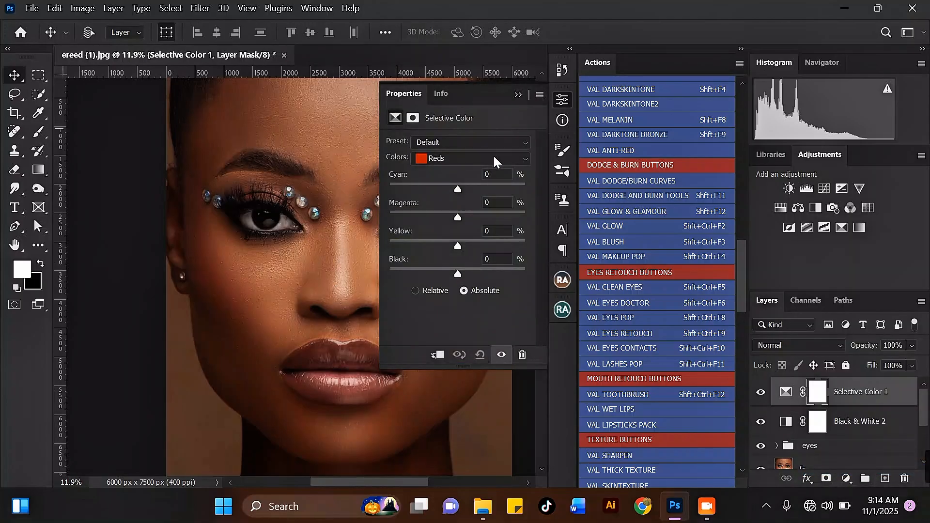
pyautogui.click(493, 155)
pyautogui.click(465, 184)
pyautogui.moveTo(458, 187); pyautogui.dragTo(417, 185)
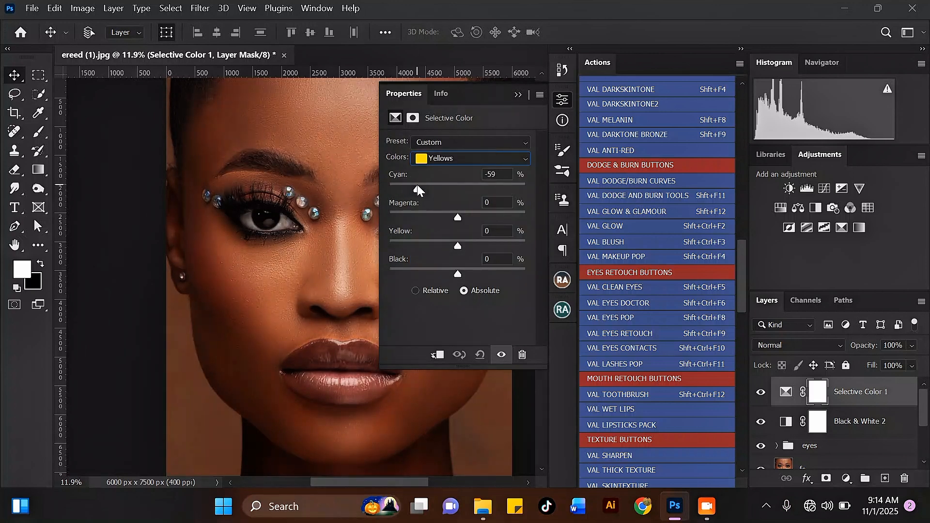
pyautogui.click(518, 95)
pyautogui.scroll(-1, 423, 145)
pyautogui.scroll(1, 305, 172)
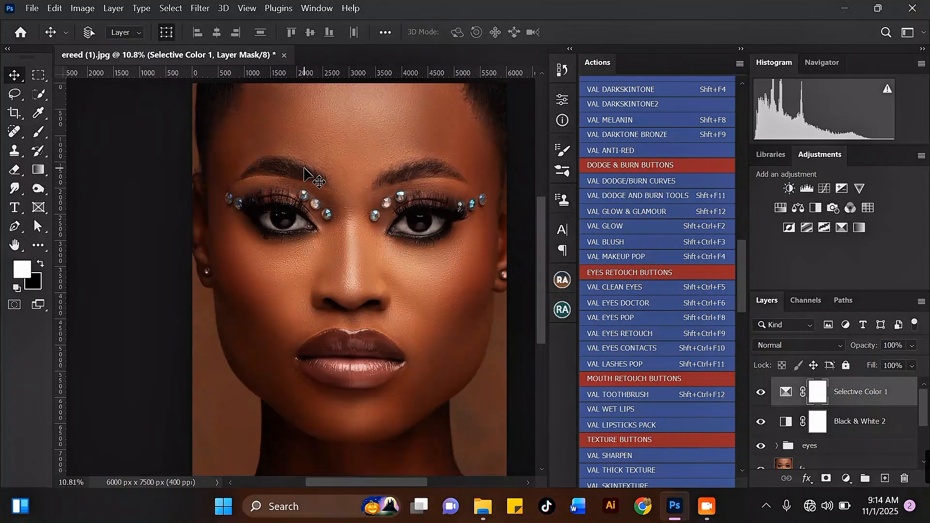
# Lower the opacity of the Selective Color 1 layer to 60%.
pyautogui.moveTo(911, 352); pyautogui.dragTo(901, 354)
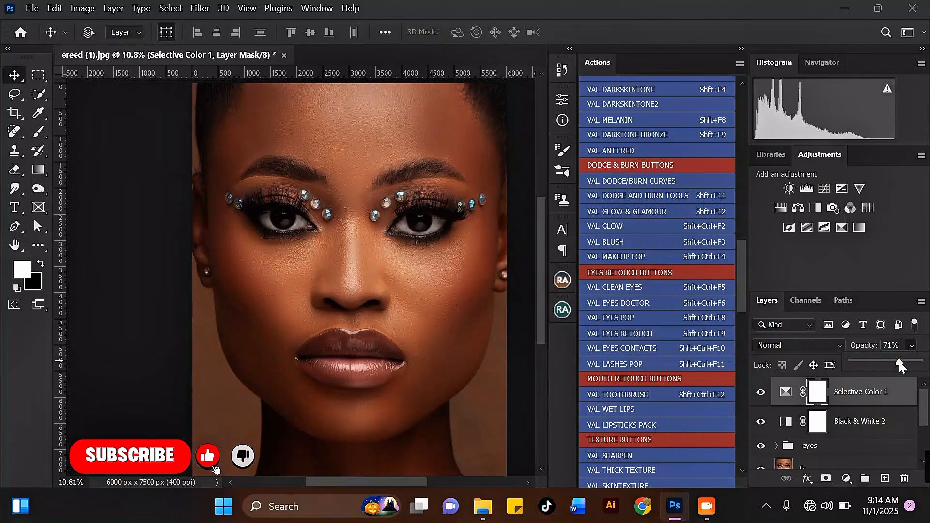
pyautogui.moveTo(900, 361); pyautogui.dragTo(894, 361)
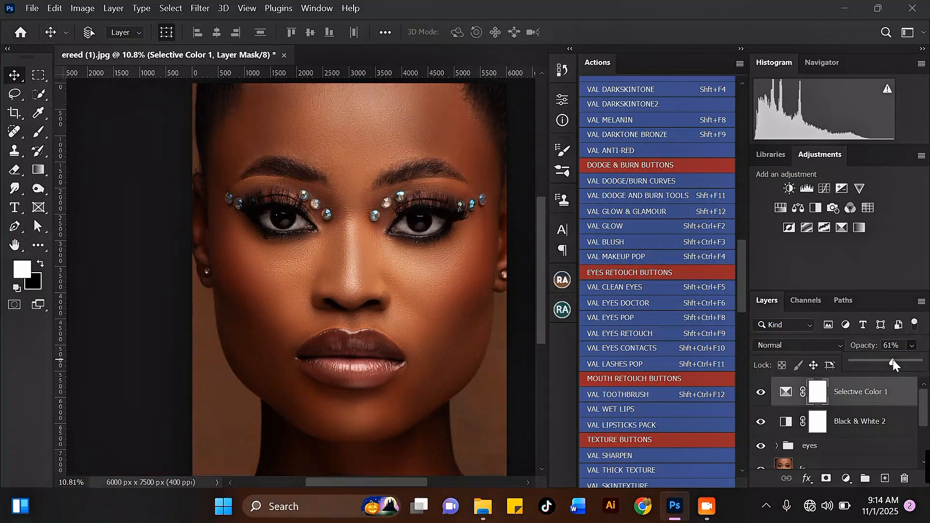
pyautogui.moveTo(891, 359); pyautogui.dragTo(893, 358)
pyautogui.write('60')
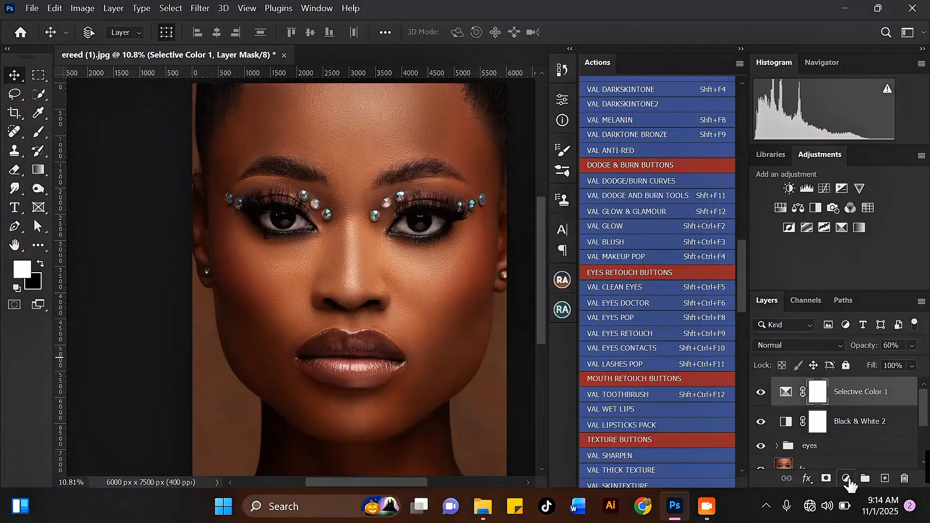
# Add a Curves adjustment layer above Selective Color 1 and raise the RGB midtones with a point at input 118, output 126.
pyautogui.click(847, 477)
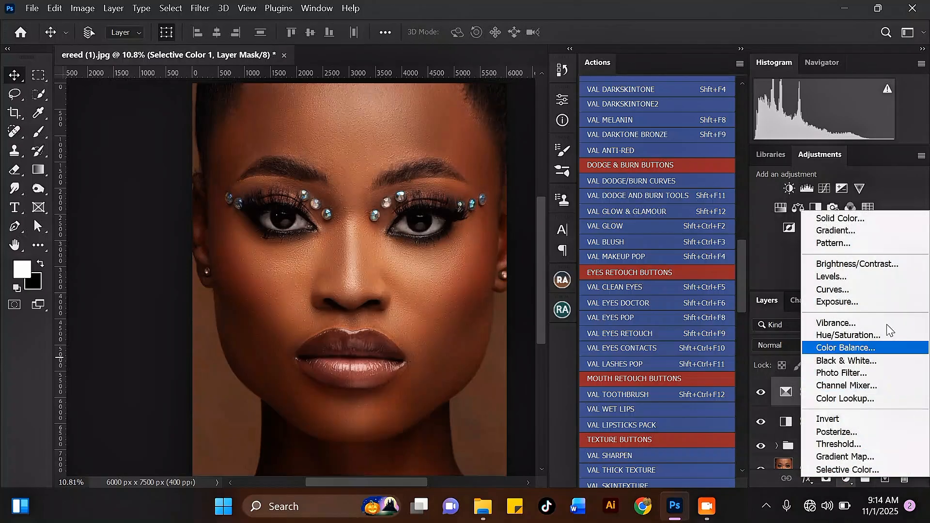
pyautogui.click(855, 290)
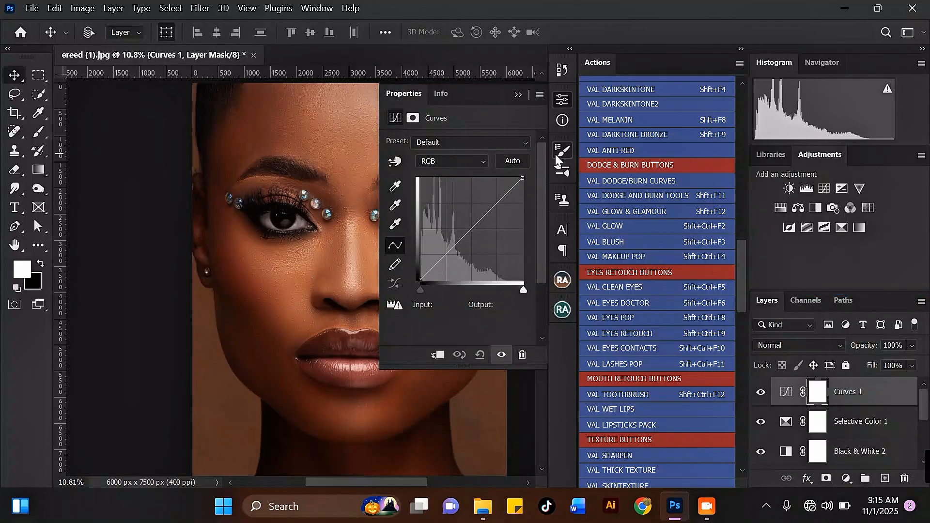
pyautogui.scroll(-6, 184, 171)
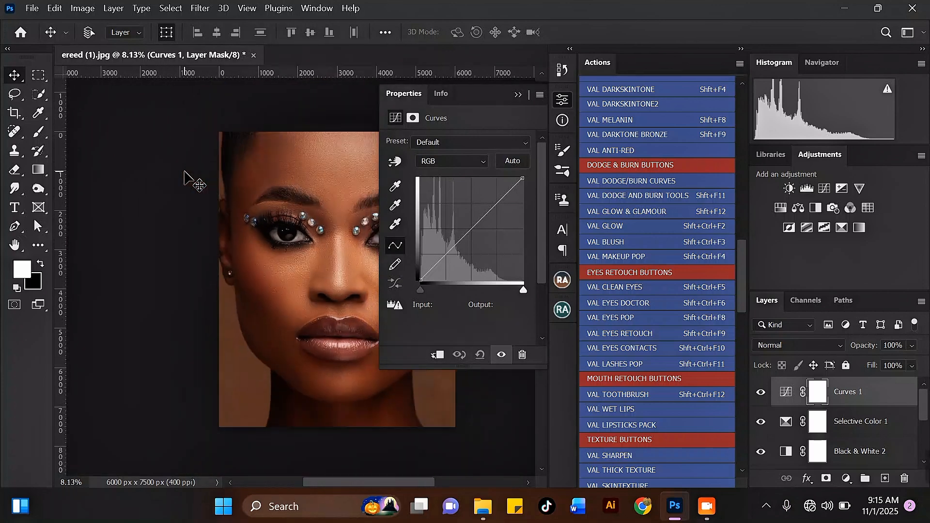
pyautogui.scroll(7, 344, 283)
pyautogui.scroll(-1, 345, 282)
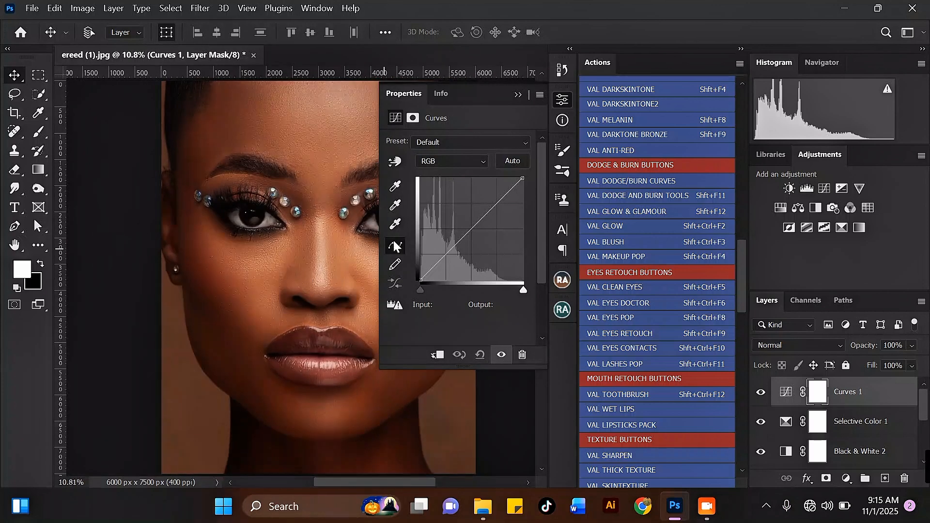
pyautogui.click(468, 230)
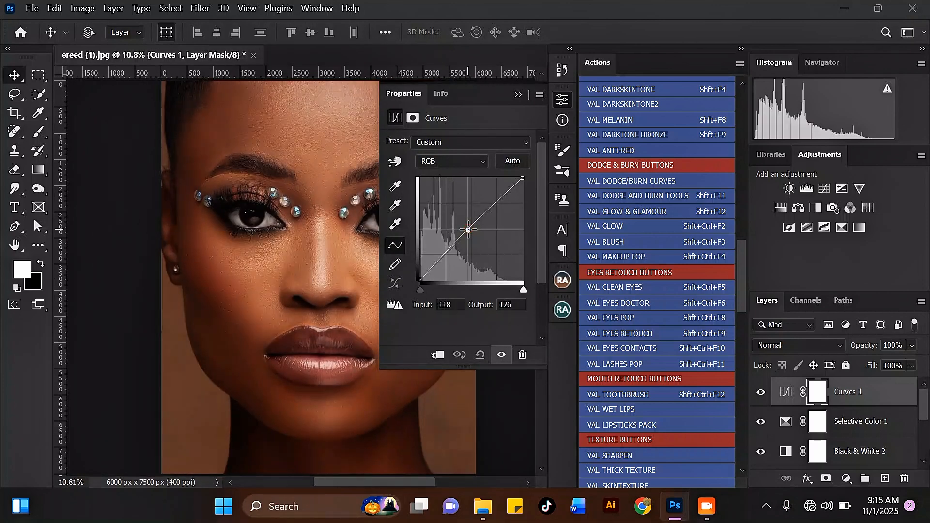
pyautogui.click(517, 94)
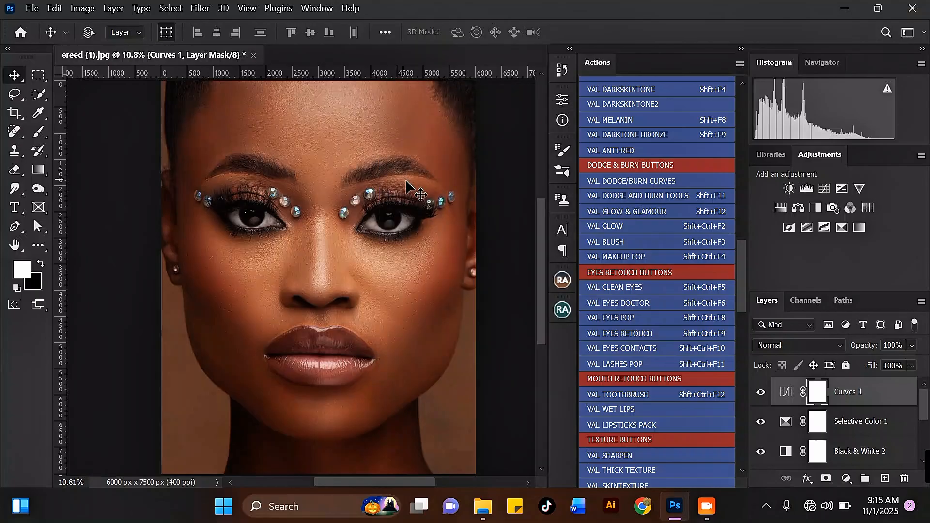
# Check the brightened portrait and lower the opacity of the Curves 1 layer to 60%.
pyautogui.scroll(-2, 320, 169)
pyautogui.scroll(2, 320, 169)
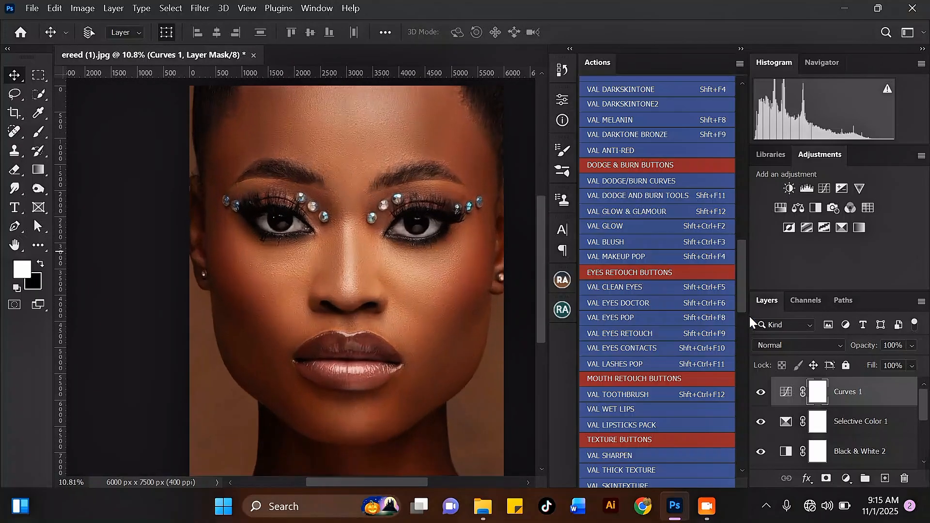
pyautogui.click(904, 346)
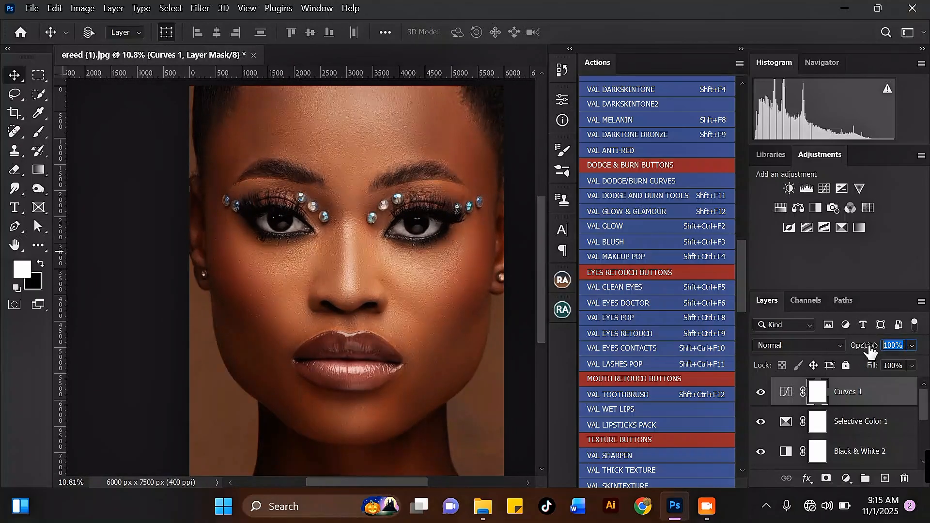
pyautogui.write('60')
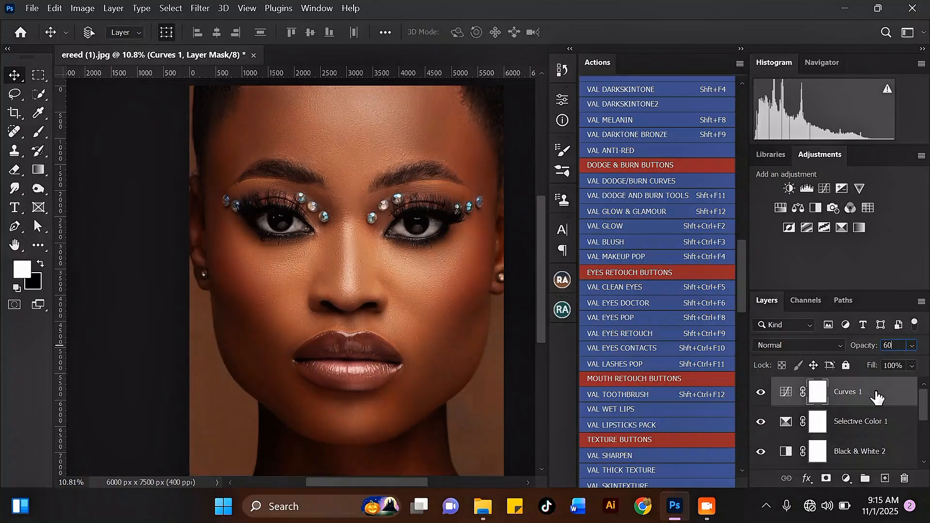
# Add a Color Balance adjustment layer above Curves 1 and set the midtones' Cyan–Red value to +5.
pyautogui.click(846, 478)
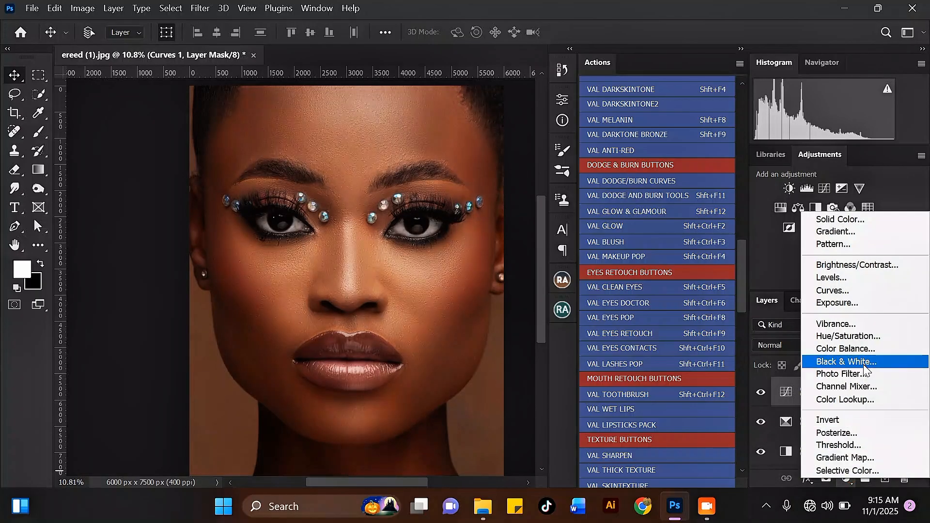
pyautogui.click(848, 348)
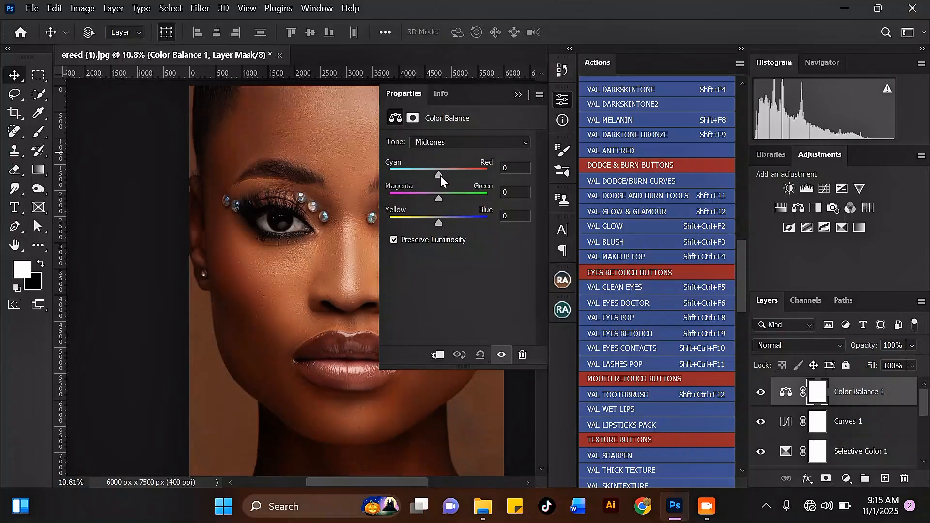
pyautogui.moveTo(439, 175); pyautogui.dragTo(449, 174)
pyautogui.moveTo(449, 174)
pyautogui.mouseDown()
pyautogui.moveTo(425, 173)
pyautogui.moveTo(441, 168)
pyautogui.mouseUp()
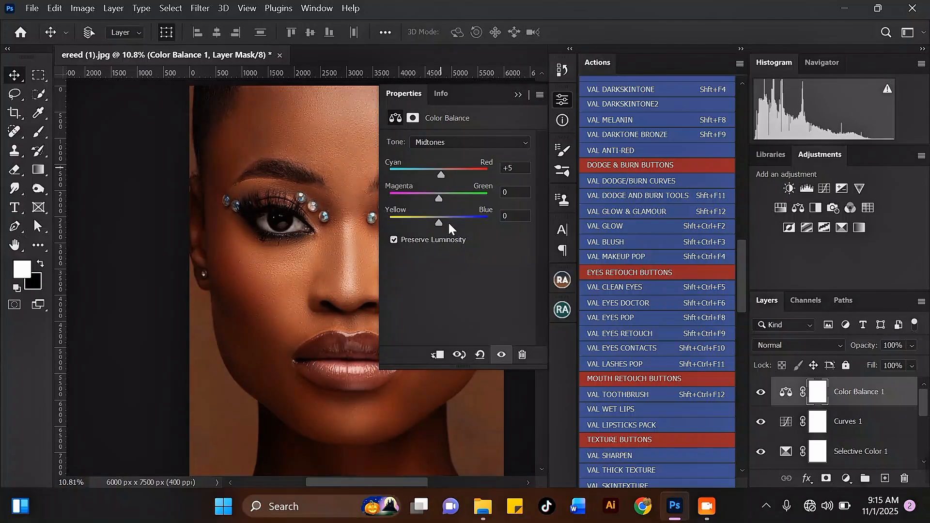
# Try a Yellow–Blue value of +13 for the Color Balance midtones and check it over the whole portrait.
pyautogui.moveTo(439, 222); pyautogui.dragTo(445, 216)
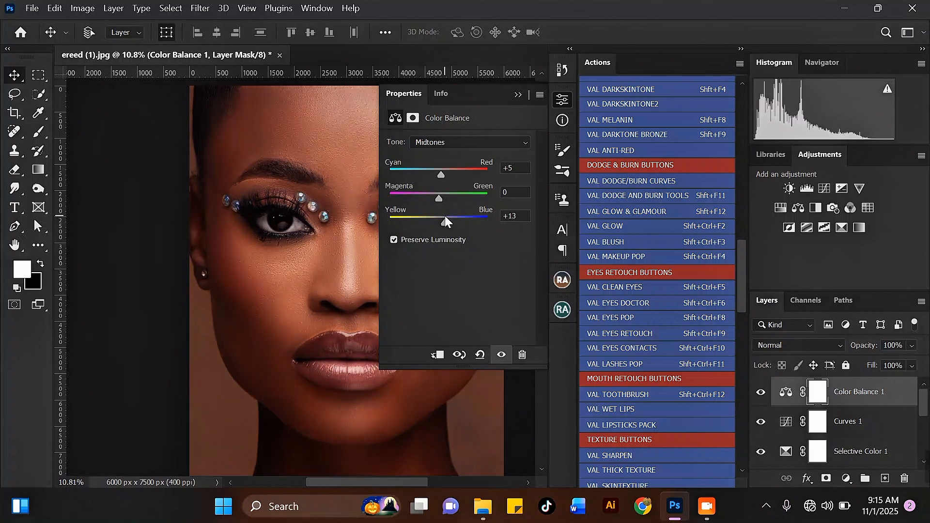
pyautogui.scroll(-4, 111, 152)
pyautogui.scroll(3, 322, 319)
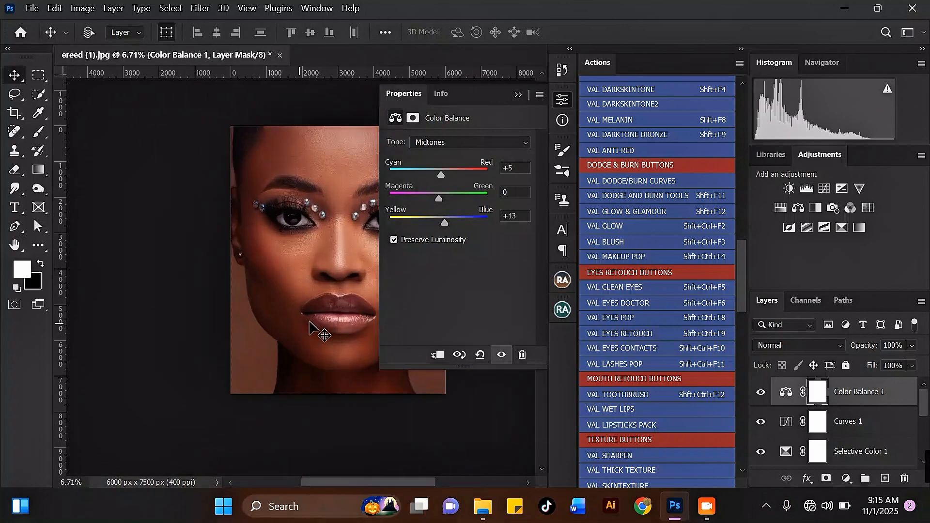
pyautogui.scroll(-5, 249, 290)
pyautogui.scroll(4, 352, 248)
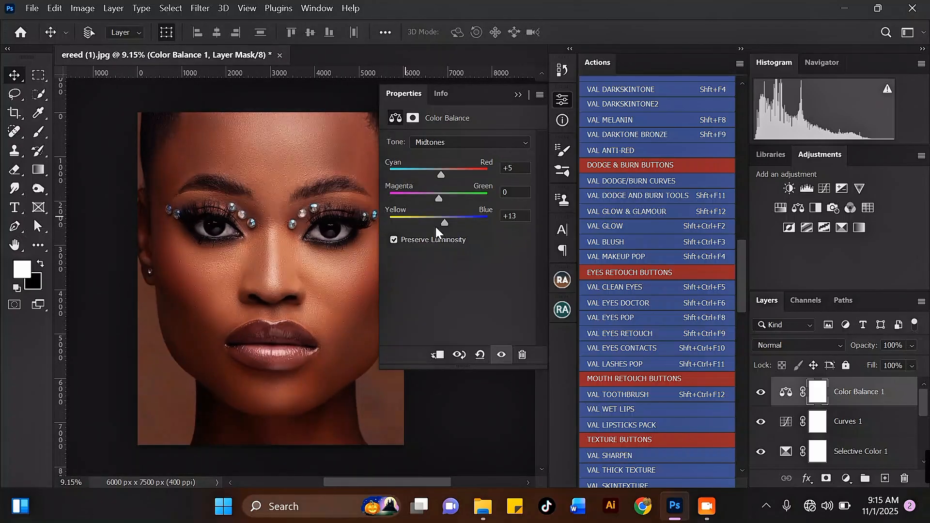
# Set the Color Balance midtones' Yellow–Blue value to -2 and check the resulting skin color.
pyautogui.moveTo(447, 225); pyautogui.dragTo(438, 220)
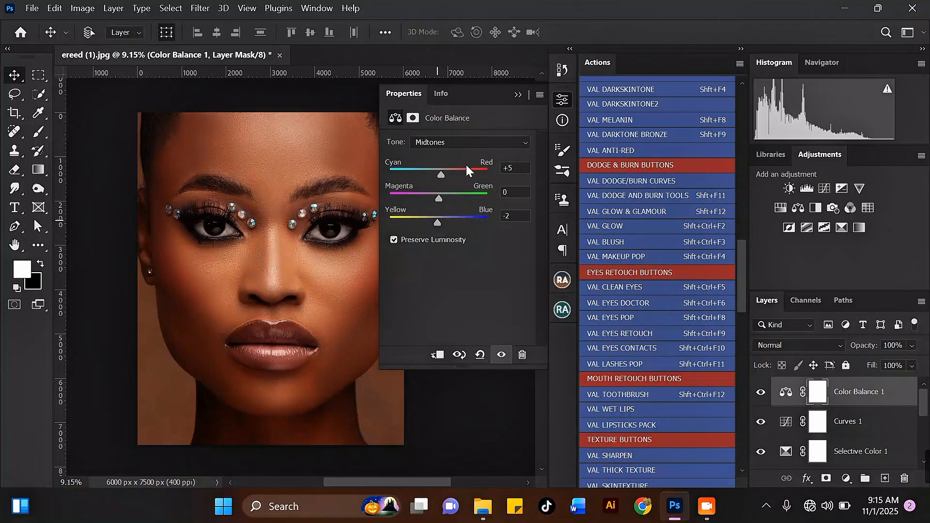
pyautogui.click(517, 94)
pyautogui.scroll(-2, 421, 152)
pyautogui.scroll(1, 204, 352)
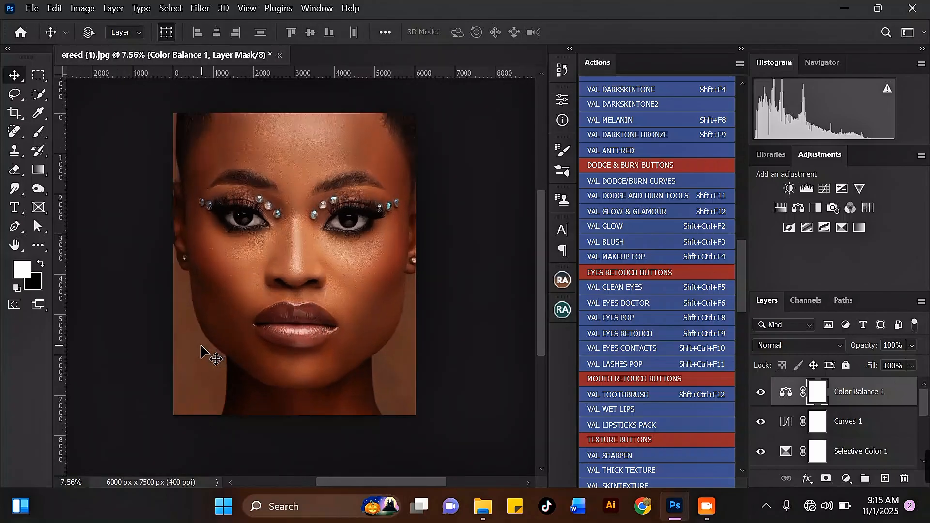
pyautogui.scroll(3, 203, 352)
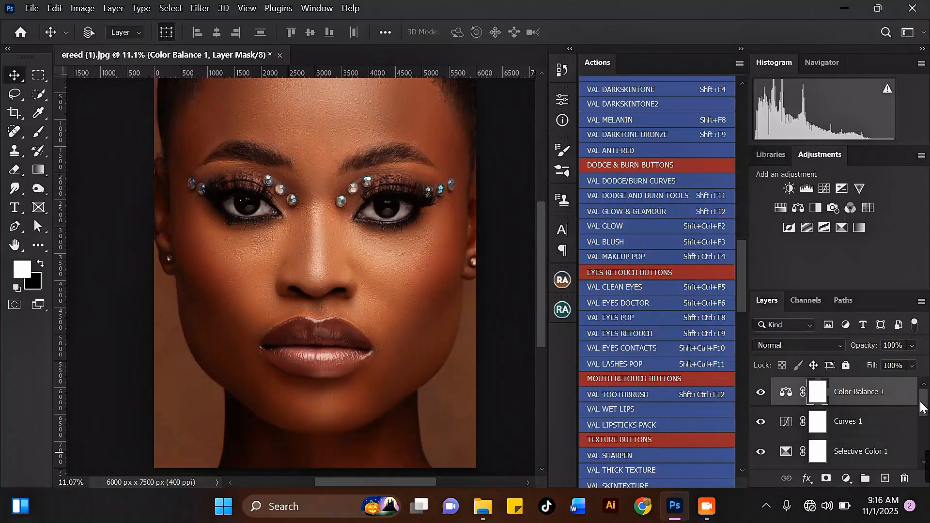
# Group the adjustment layers from Color Balance 1 down to Black & White 2 and name the group skintone.
pyautogui.moveTo(923, 407); pyautogui.dragTo(922, 432)
pyautogui.click(882, 403)
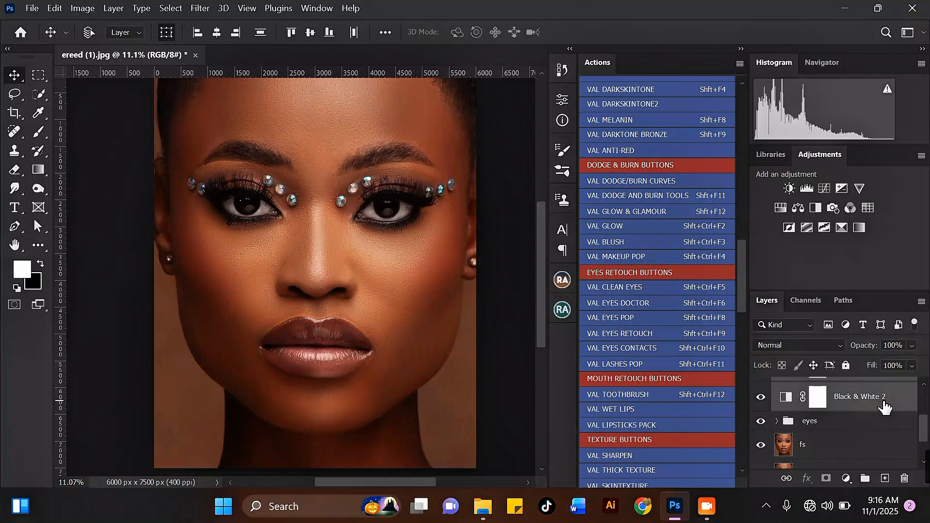
pyautogui.hotkey('ctrl', 'g')
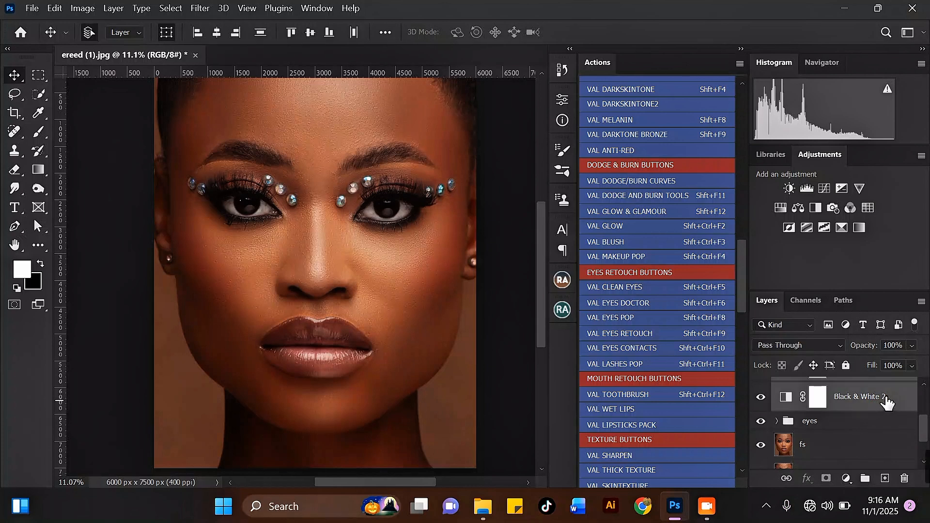
pyautogui.doubleClick(814, 387)
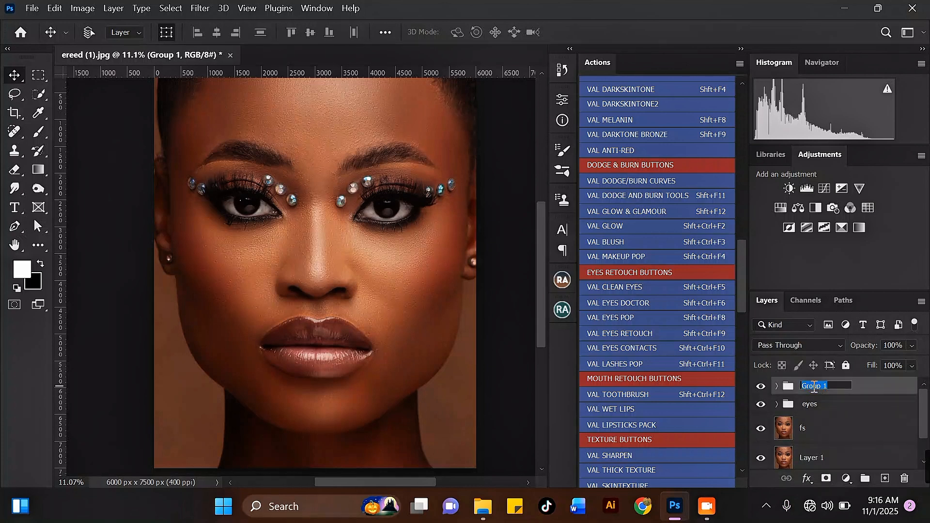
pyautogui.write('skintone')
pyautogui.press('Return')
# Compare the portrait with and without the skintone group by its visibility, leaving the group shown.
pyautogui.scroll(-1, 409, 325)
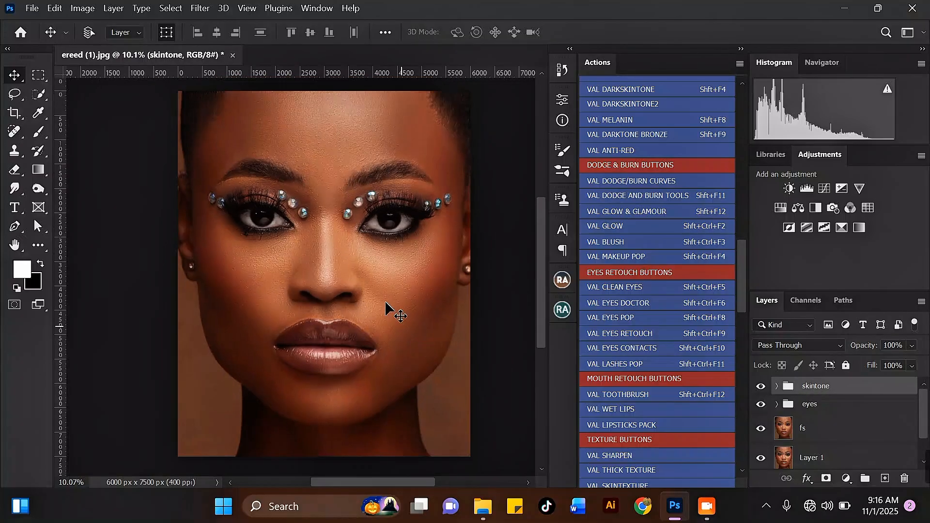
pyautogui.scroll(1, 256, 128)
pyautogui.click(760, 386)
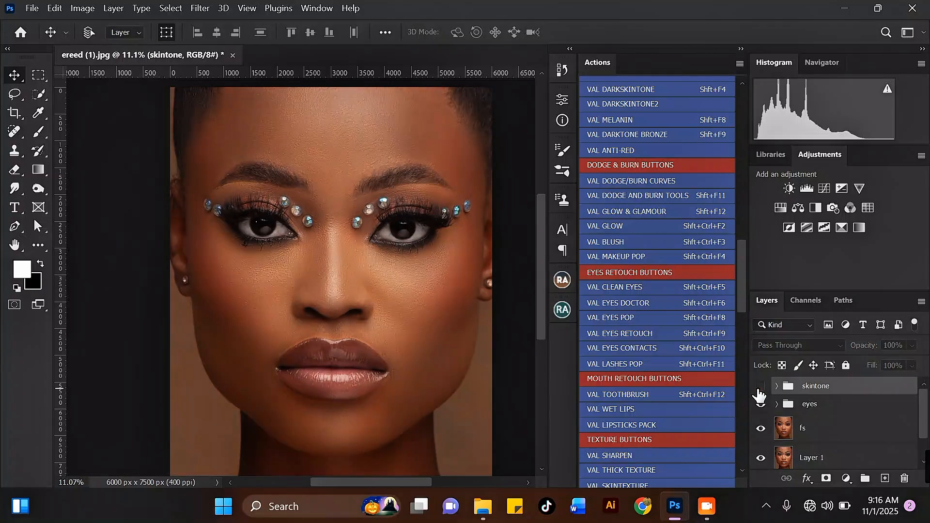
pyautogui.click(760, 387)
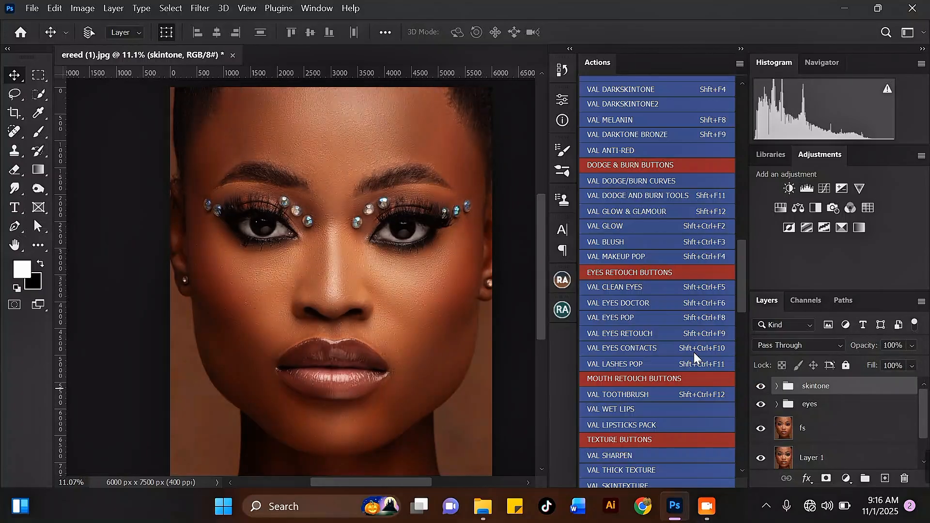
pyautogui.scroll(1, 319, 175)
pyautogui.click(761, 386)
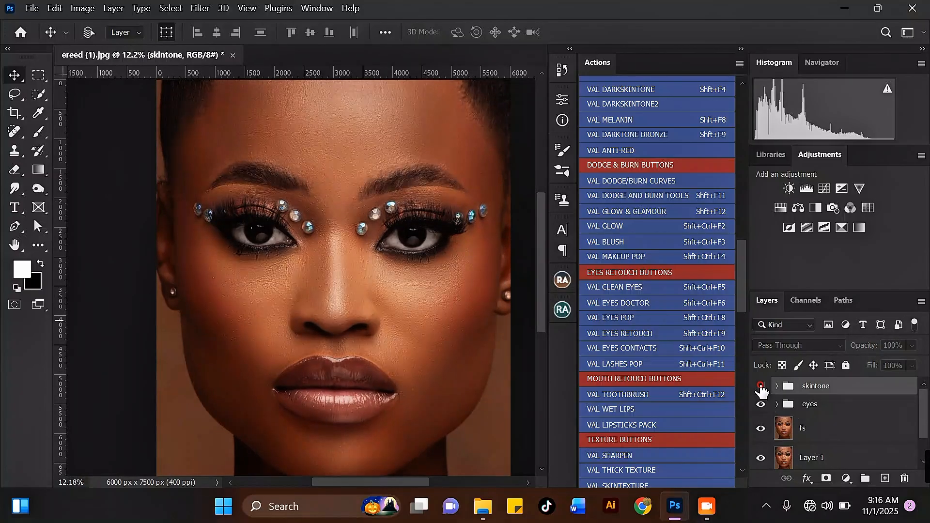
pyautogui.click(761, 388)
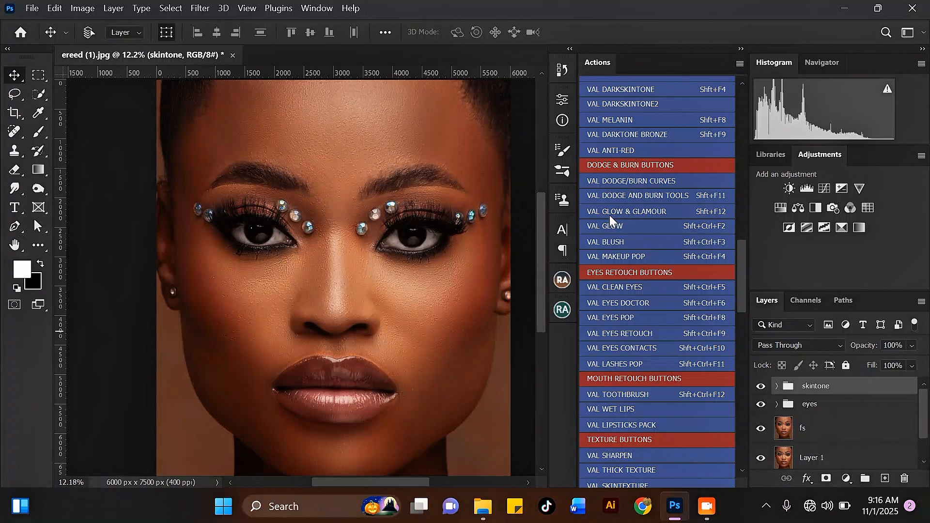
# Examine the toned skin up close and across the whole portrait.
pyautogui.scroll(-1, 330, 232)
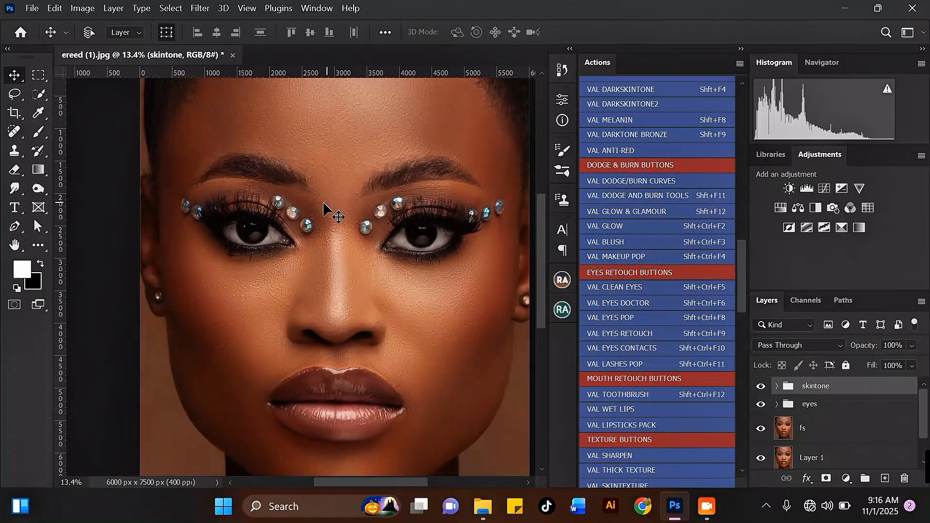
pyautogui.scroll(-1, 334, 221)
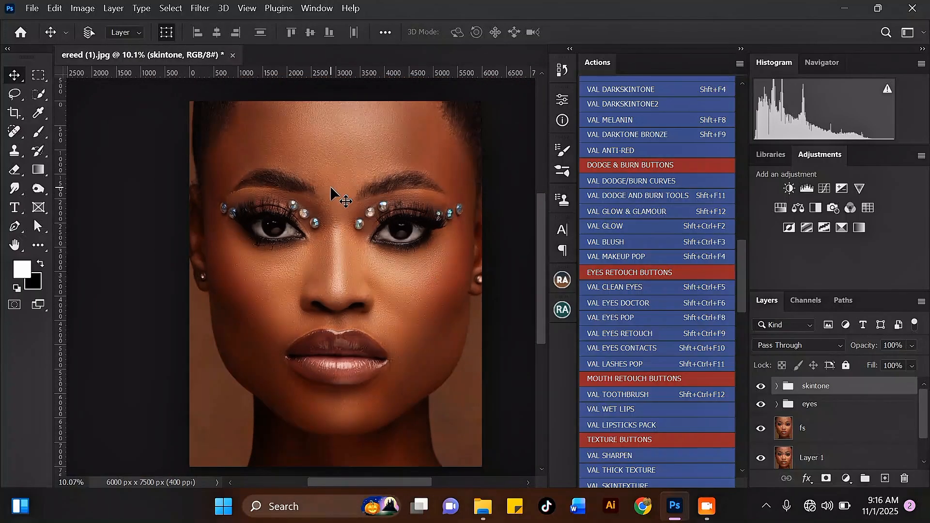
pyautogui.scroll(1, 287, 180)
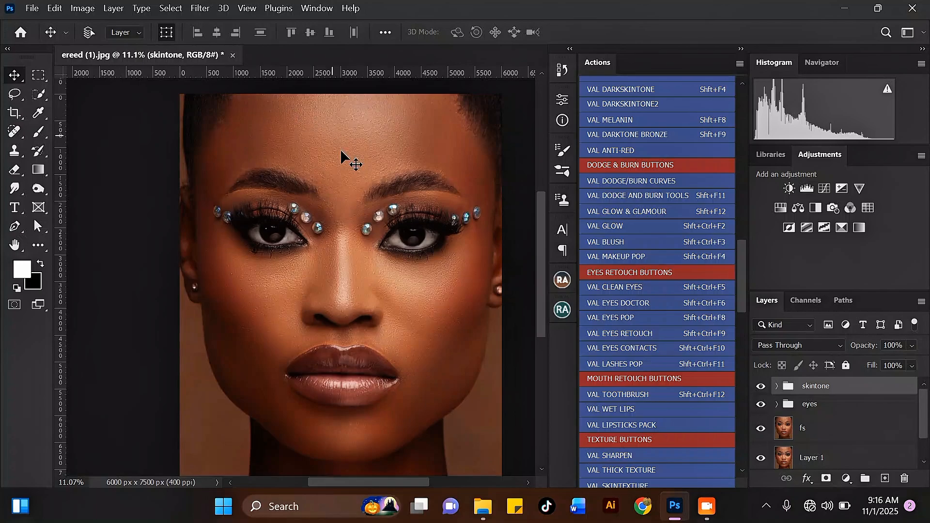
pyautogui.scroll(-3, 338, 257)
pyautogui.scroll(-1, 397, 334)
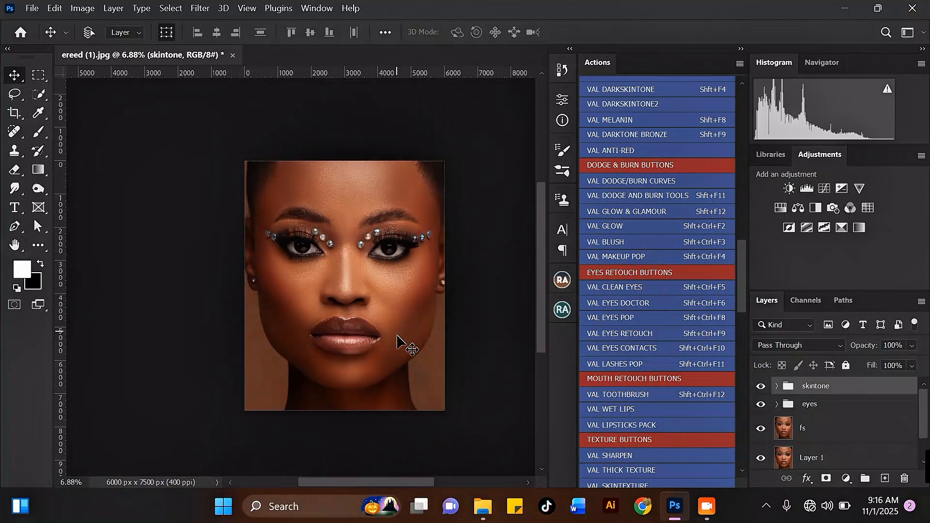
pyautogui.scroll(2, 385, 344)
pyautogui.scroll(1, 373, 335)
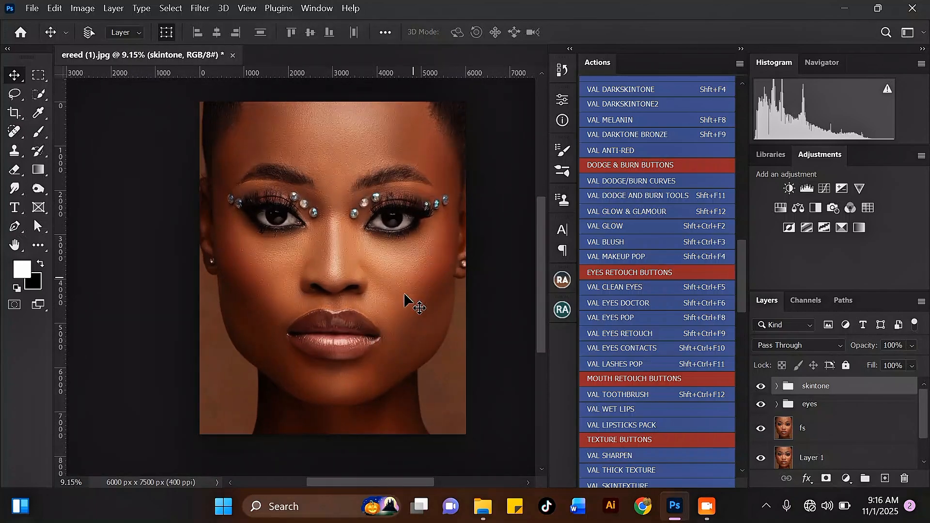
pyautogui.scroll(2, 324, 112)
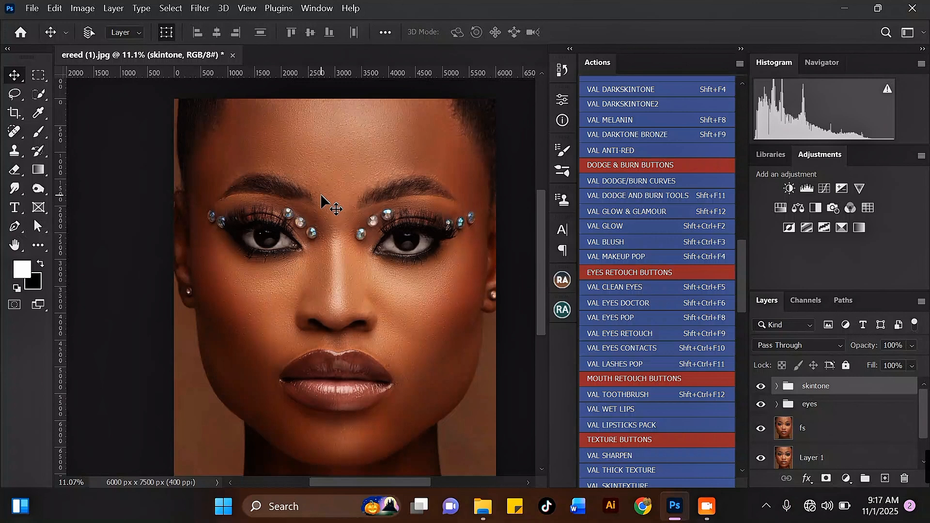
# Stamp all visible layers into a new merged layer above the skintone group.
pyautogui.press('ctrl')
pyautogui.keyDown('ctrl'); pyautogui.click(322, 196); pyautogui.keyUp('ctrl')
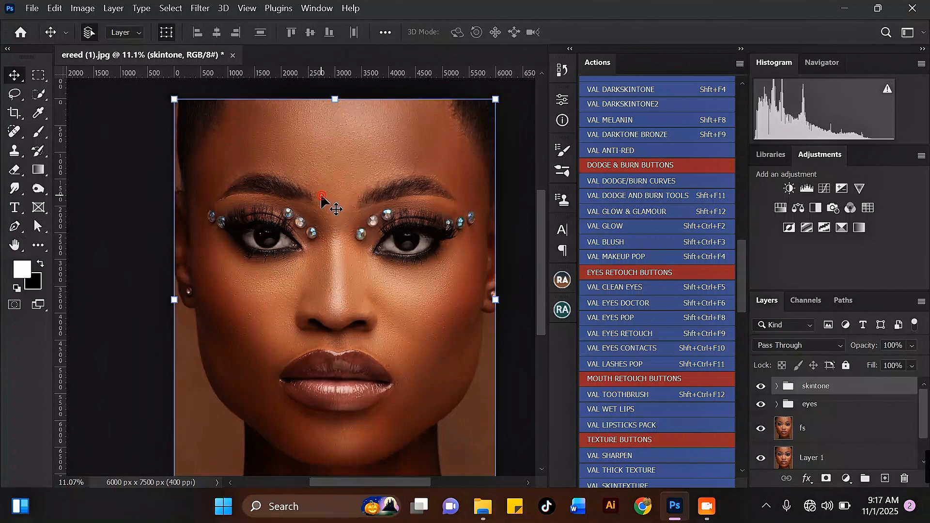
pyautogui.hotkey('ctrl', 'shift', 'alt', 'e')
pyautogui.moveTo(322, 196)
pyautogui.mouseDown()
pyautogui.moveTo(329, 206)
pyautogui.moveTo(321, 200)
pyautogui.mouseUp()
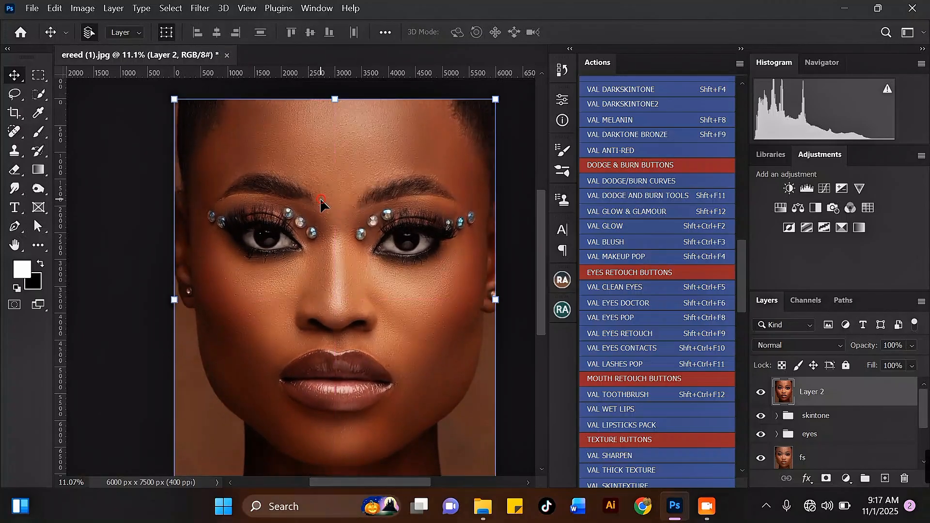
pyautogui.scroll(-2, 419, 249)
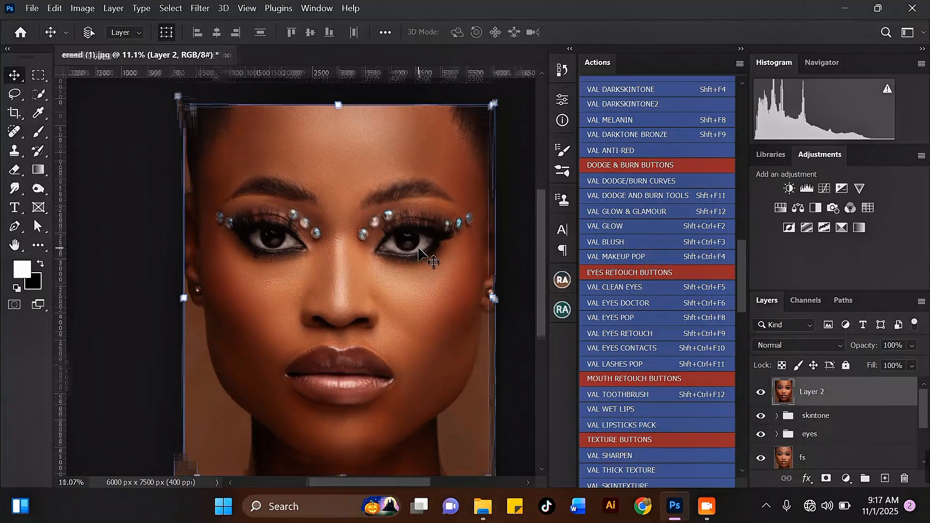
# Open the Camera Raw Filter on the merged layer and show the before and after versions side by side.
pyautogui.click(203, 9)
pyautogui.click(283, 109)
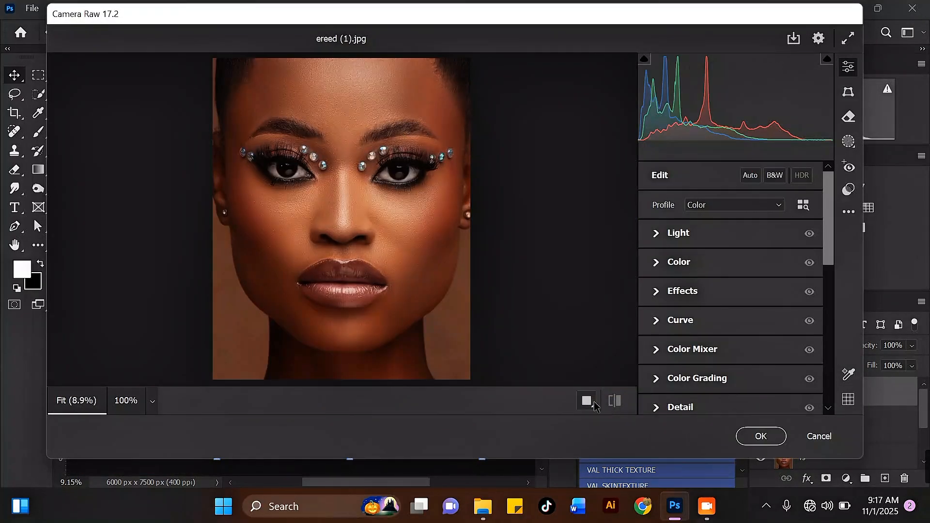
pyautogui.click(614, 400)
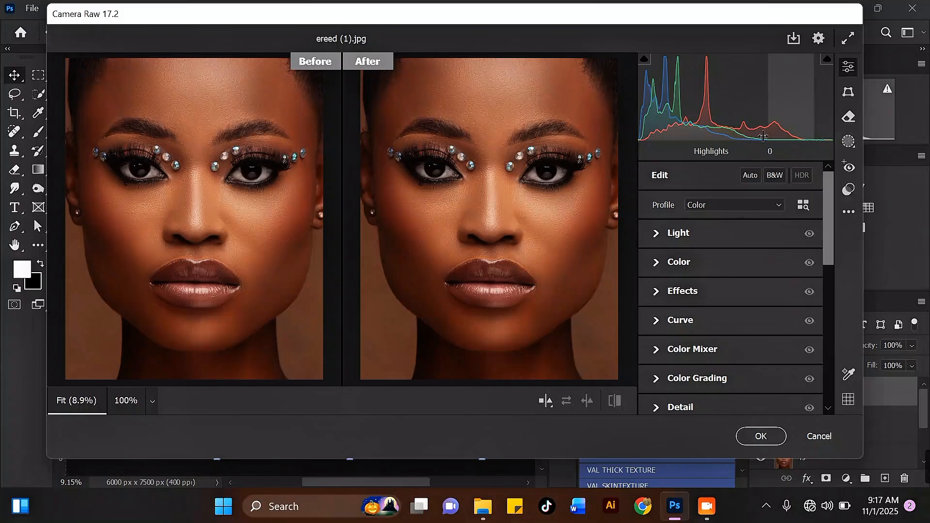
# Warm the portrait's color by setting Temperature to +9 and Vibrance to +10.
pyautogui.click(658, 263)
pyautogui.scroll(-1, 829, 286)
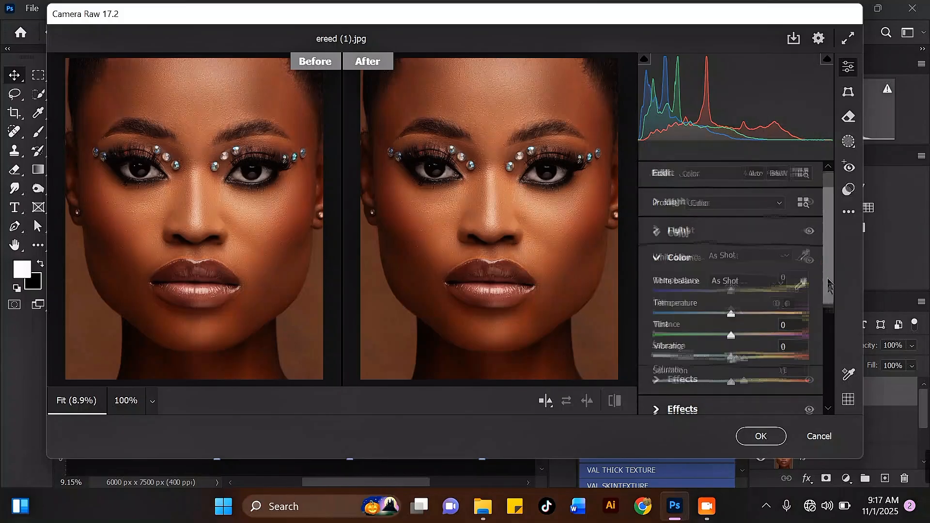
pyautogui.click(732, 288)
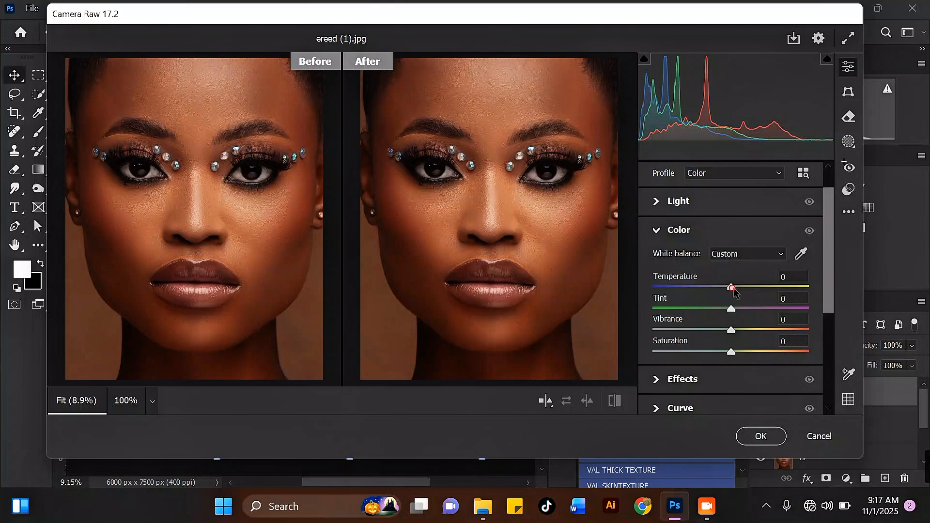
pyautogui.moveTo(733, 289)
pyautogui.mouseDown()
pyautogui.moveTo(743, 292)
pyautogui.moveTo(728, 291)
pyautogui.mouseUp()
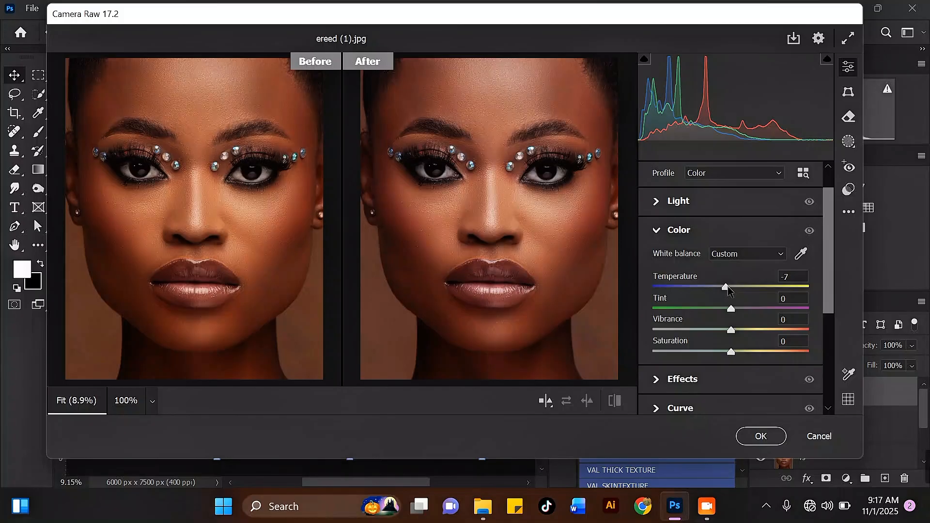
pyautogui.moveTo(728, 289); pyautogui.dragTo(723, 289)
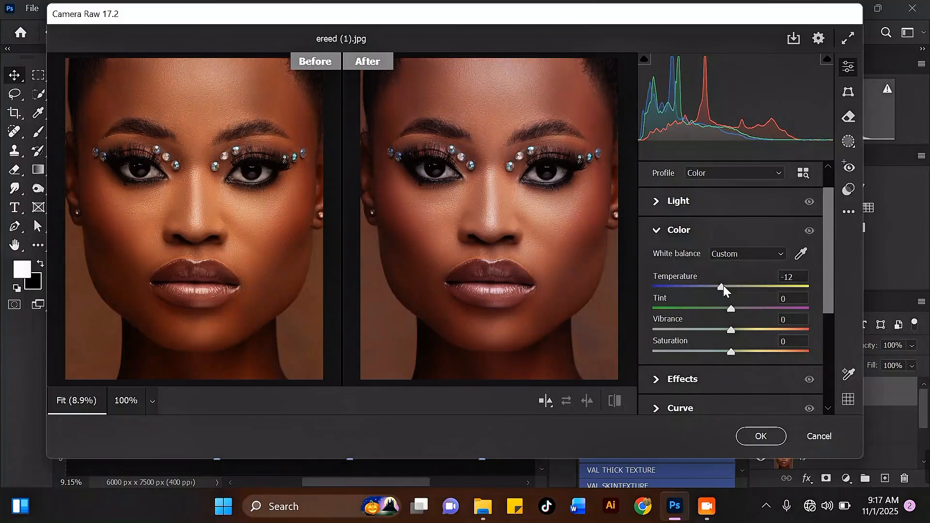
pyautogui.moveTo(723, 286); pyautogui.dragTo(740, 285)
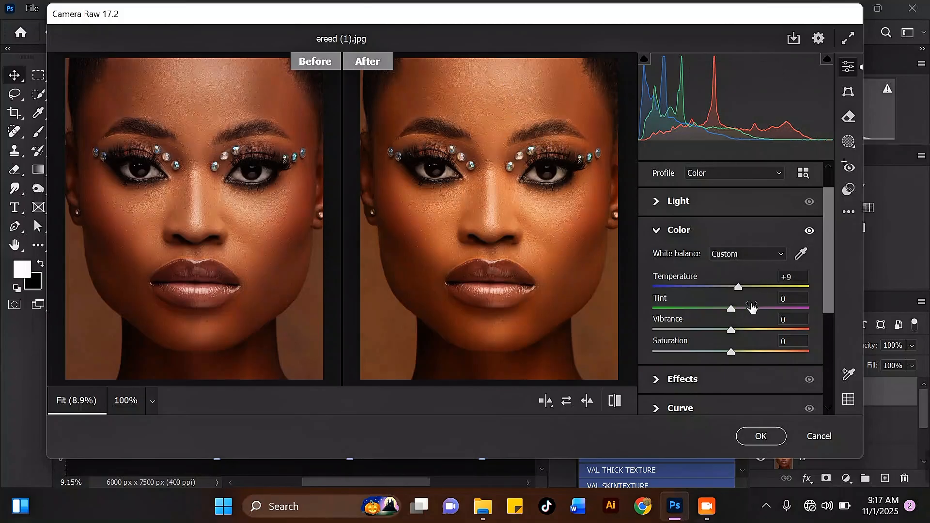
pyautogui.moveTo(825, 289); pyautogui.dragTo(825, 301)
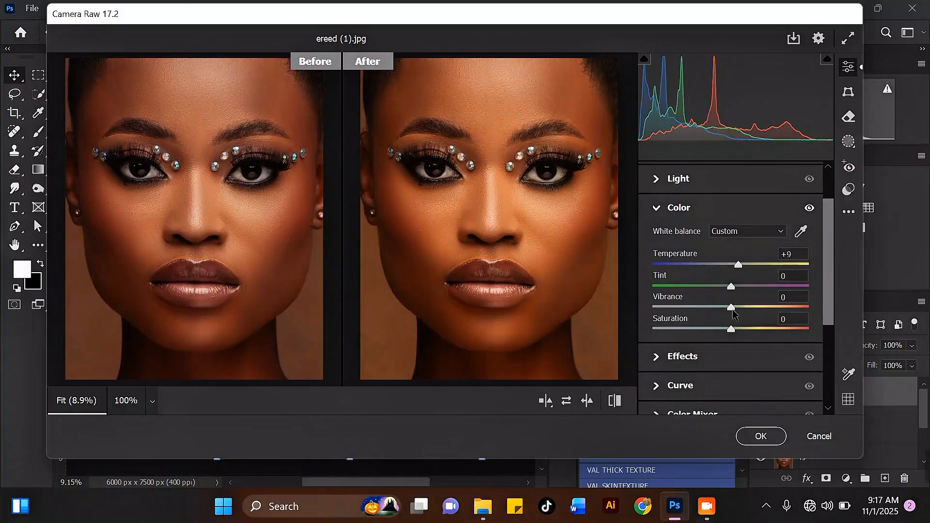
pyautogui.moveTo(731, 308); pyautogui.dragTo(741, 313)
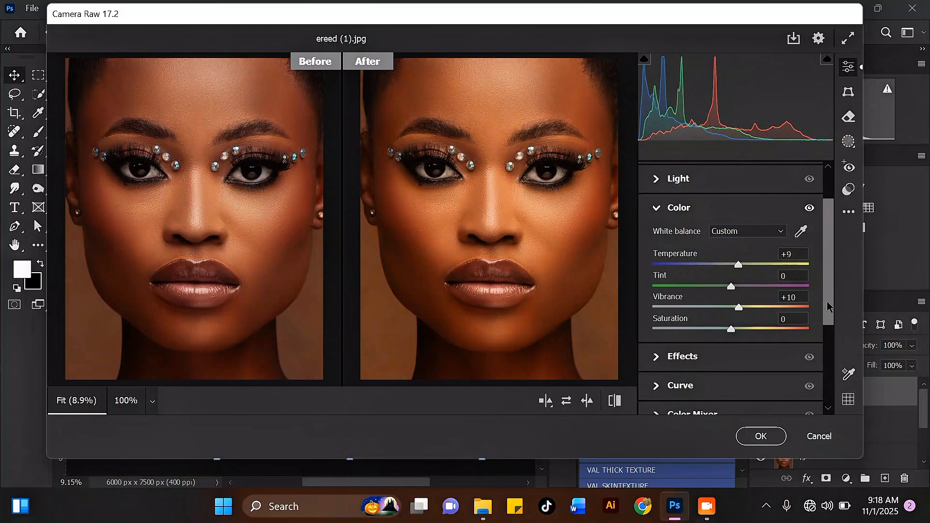
# Shift the hue of the Reds to -14 in the Color Mixer.
pyautogui.scroll(-3, 664, 338)
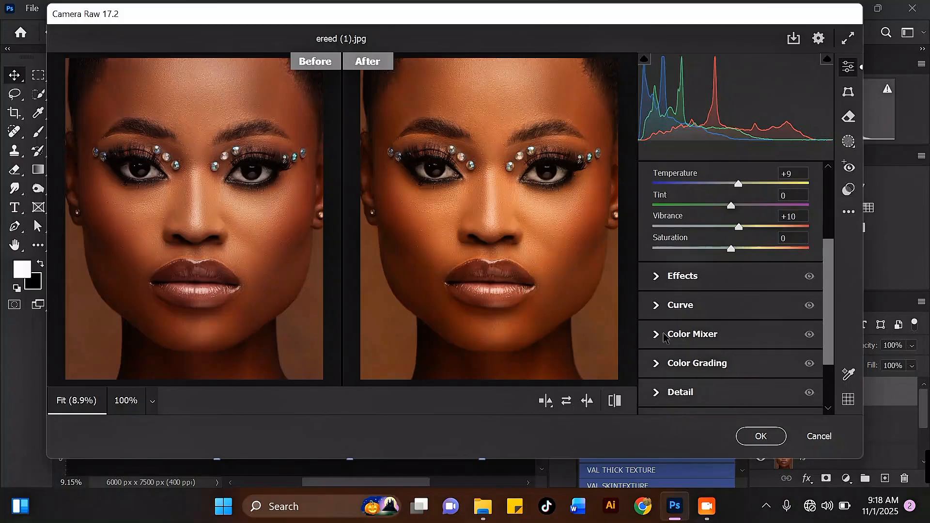
pyautogui.click(741, 326)
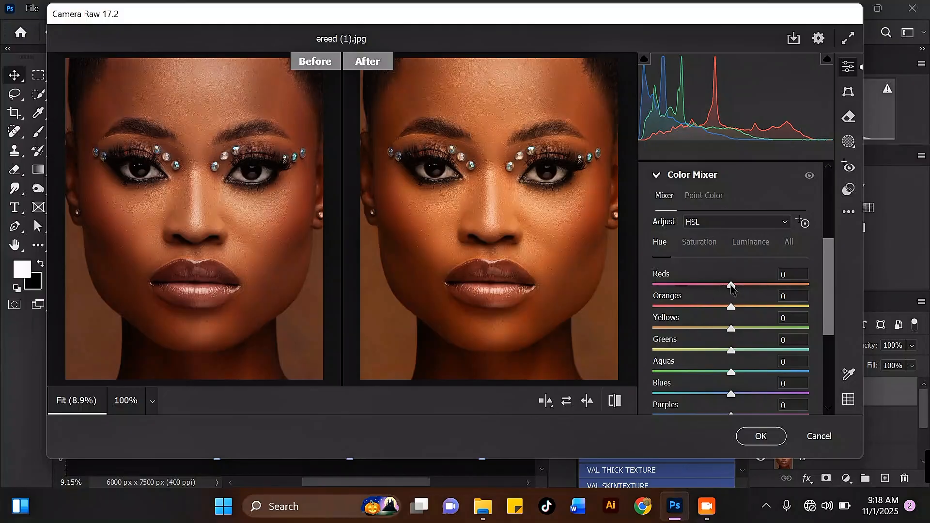
pyautogui.moveTo(731, 286); pyautogui.dragTo(713, 287)
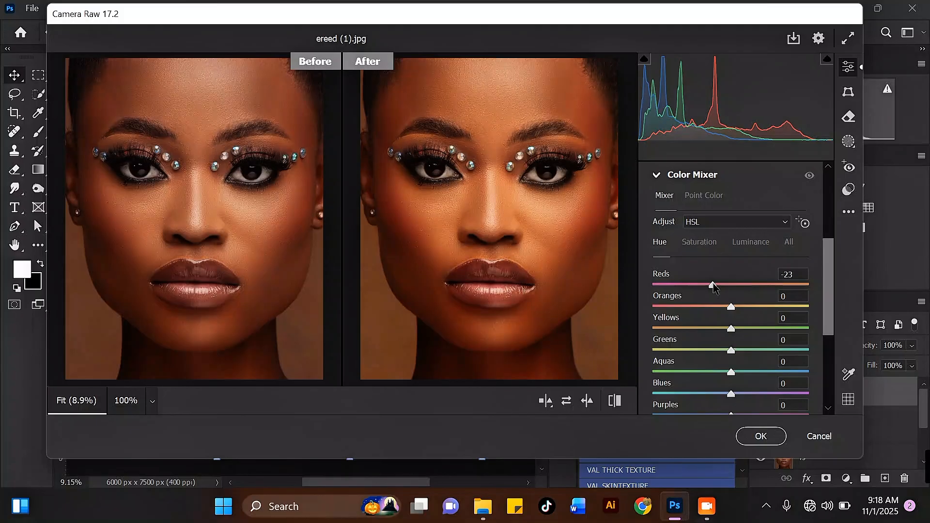
pyautogui.click(804, 223)
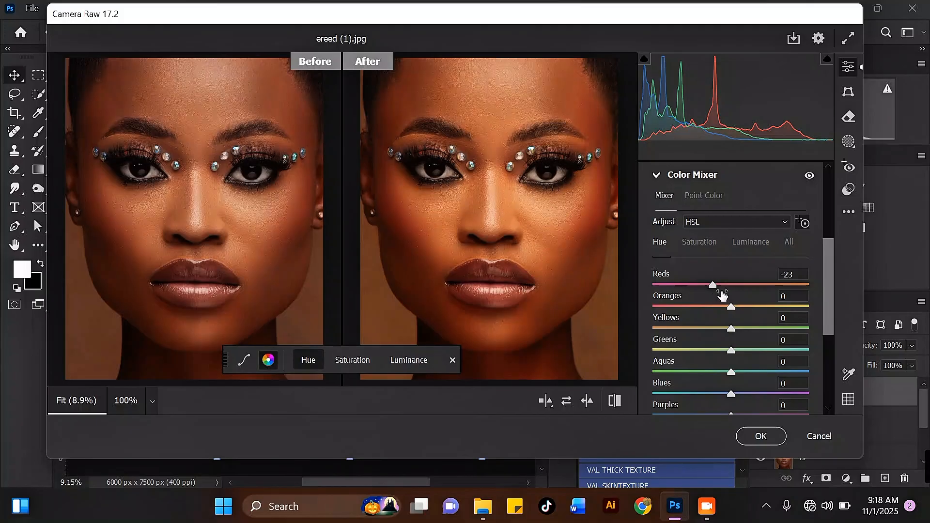
pyautogui.moveTo(715, 287)
pyautogui.mouseDown()
pyautogui.moveTo(746, 287)
pyautogui.moveTo(725, 288)
pyautogui.mouseUp()
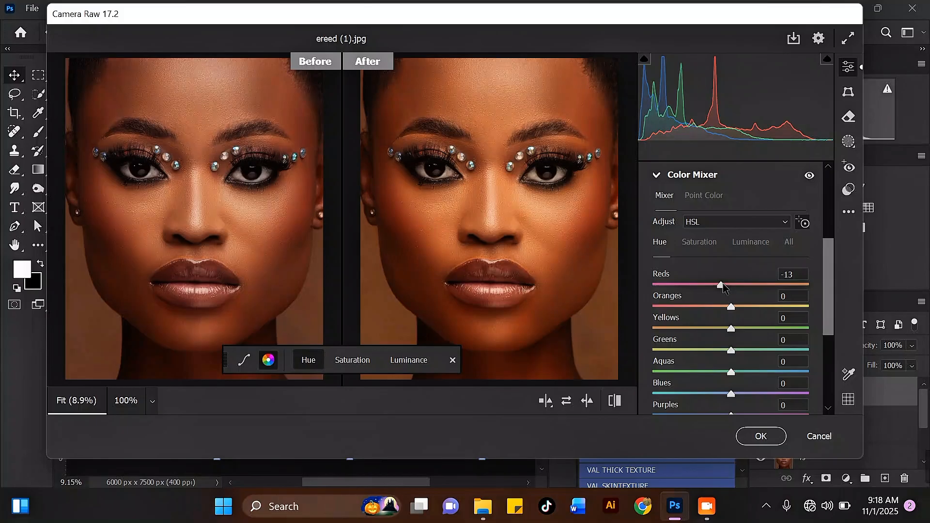
pyautogui.moveTo(723, 287); pyautogui.dragTo(722, 288)
# Shift the hue of the Oranges to -1 in the Color Mixer.
pyautogui.scroll(-2, 832, 291)
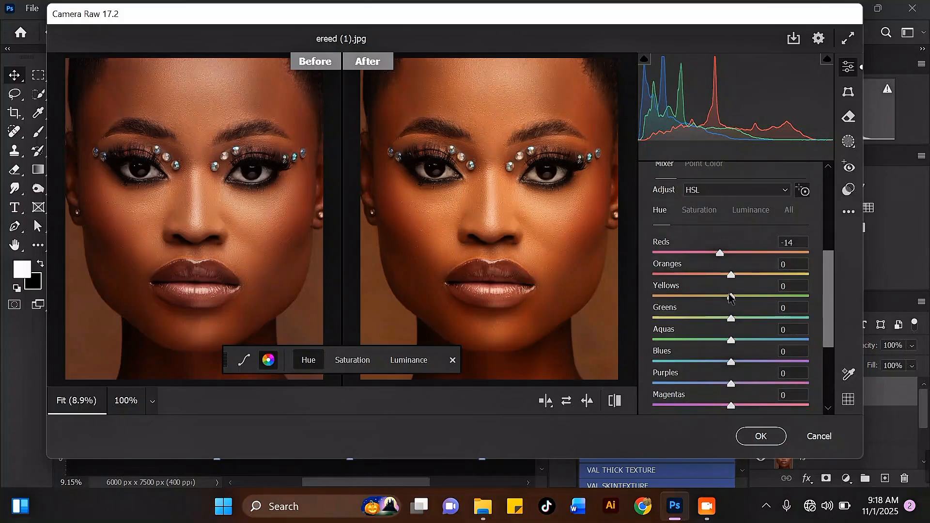
pyautogui.moveTo(730, 276); pyautogui.dragTo(729, 277)
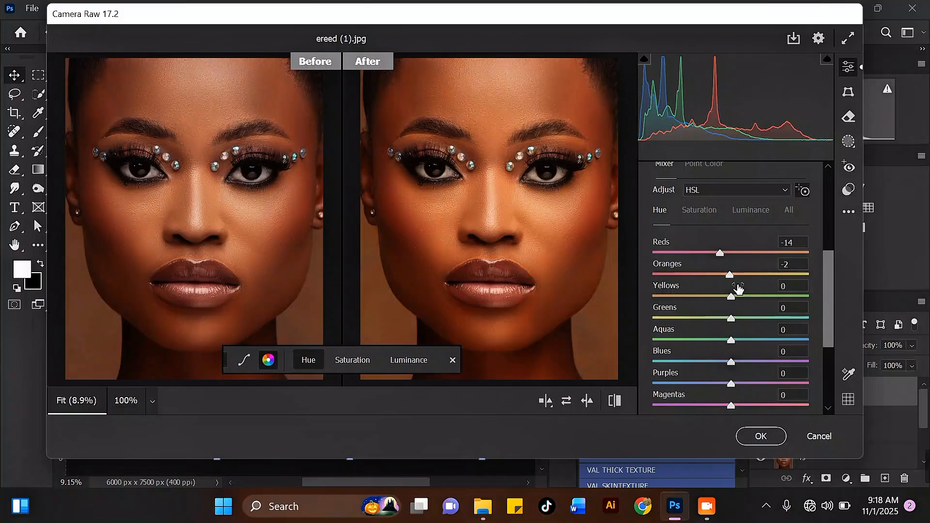
pyautogui.moveTo(734, 276); pyautogui.dragTo(736, 281)
# Set the Color Mixer saturation to +1 for Reds, -8 for Oranges and -14 for Yellows.
pyautogui.moveTo(830, 306); pyautogui.dragTo(826, 315)
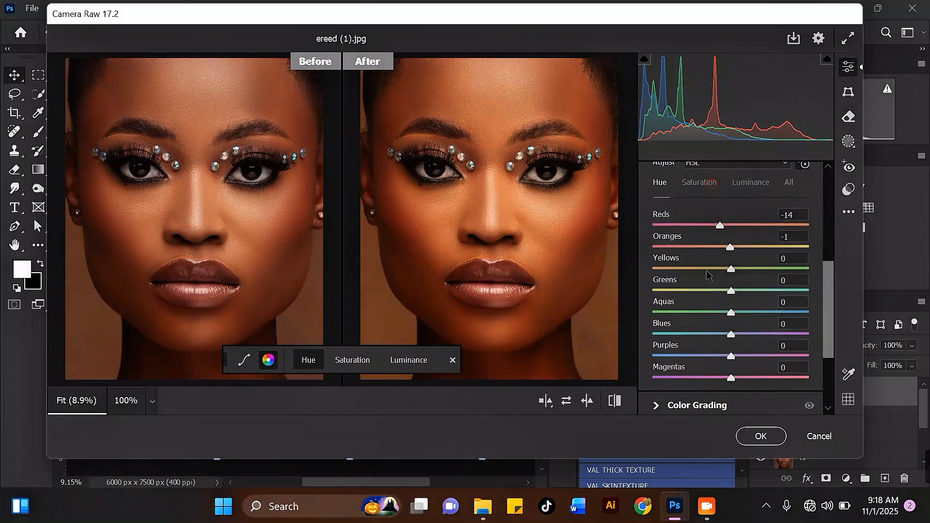
pyautogui.click(698, 182)
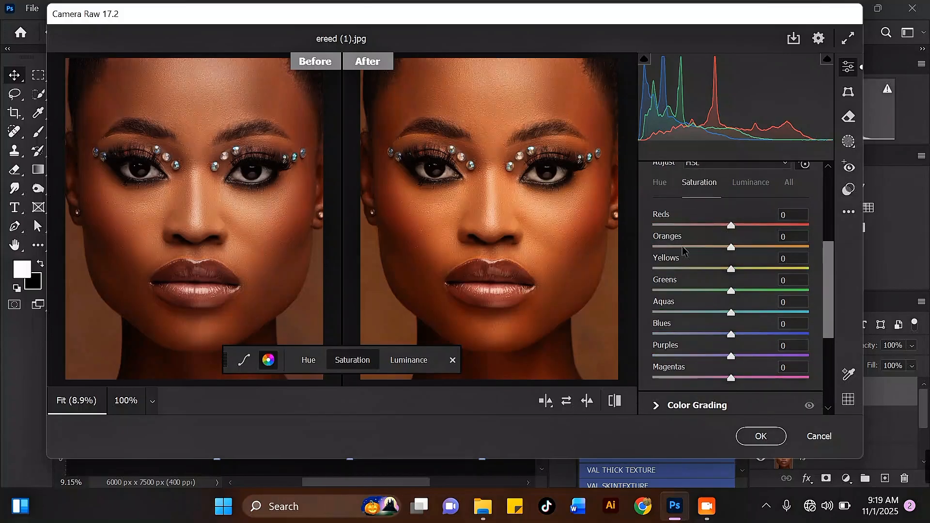
pyautogui.moveTo(732, 249); pyautogui.dragTo(725, 250)
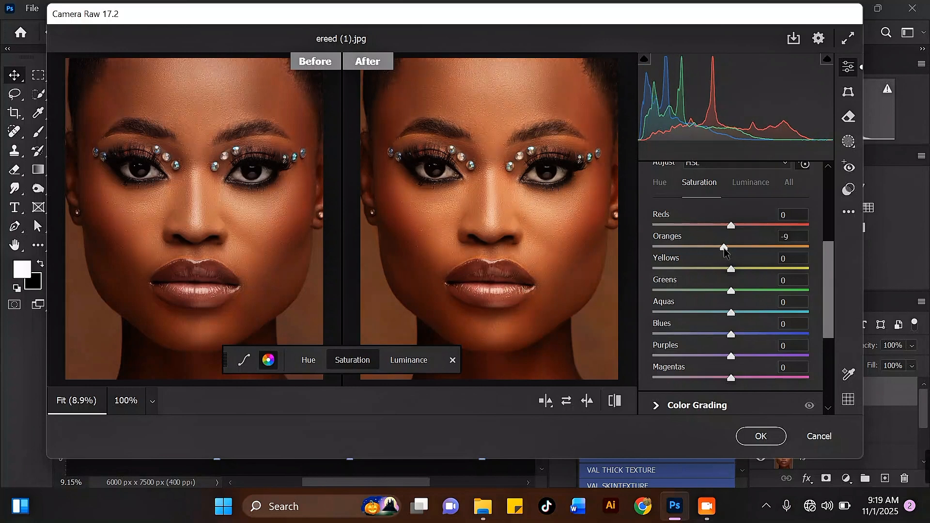
pyautogui.moveTo(724, 250)
pyautogui.mouseDown()
pyautogui.moveTo(732, 228)
pyautogui.moveTo(775, 235)
pyautogui.moveTo(736, 234)
pyautogui.moveTo(713, 272)
pyautogui.moveTo(632, 271)
pyautogui.moveTo(719, 271)
pyautogui.moveTo(722, 250)
pyautogui.mouseUp()
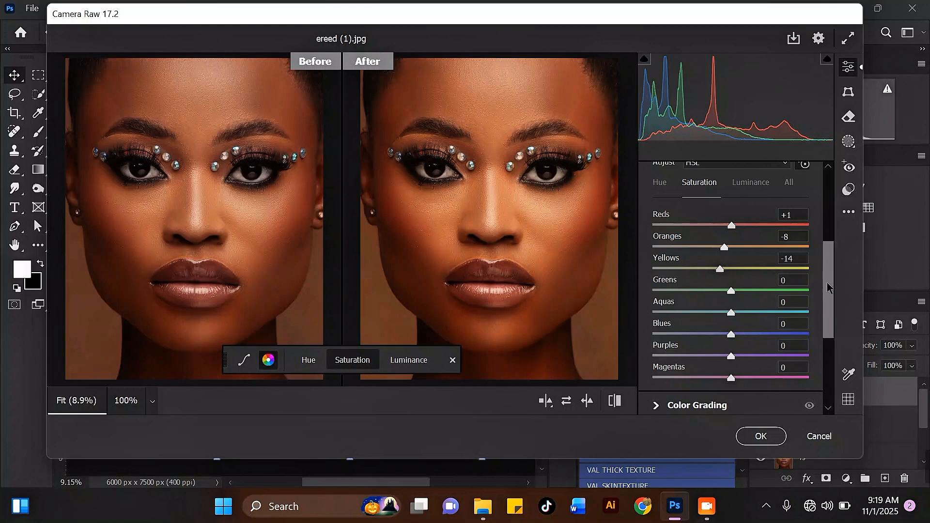
# Calibrate the Blue Primary with Hue -3 and Saturation +16.
pyautogui.moveTo(829, 287); pyautogui.dragTo(826, 363)
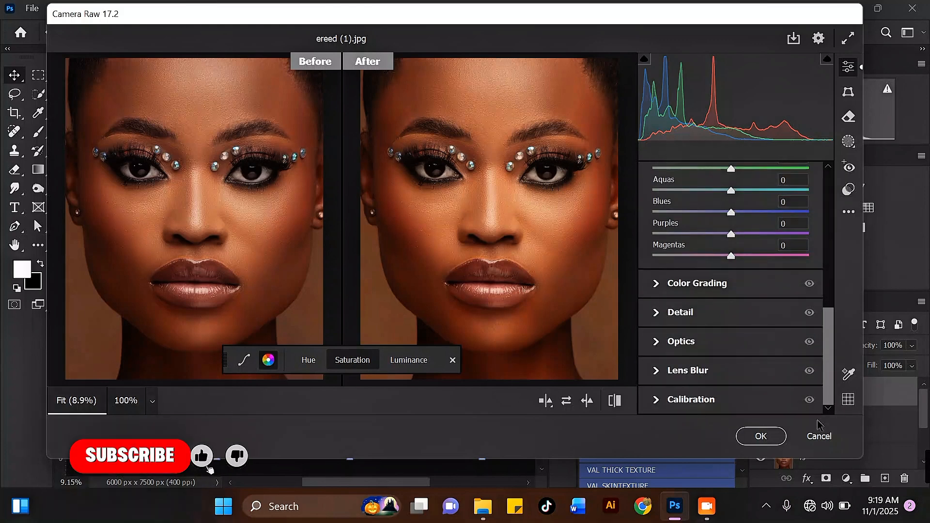
pyautogui.click(659, 401)
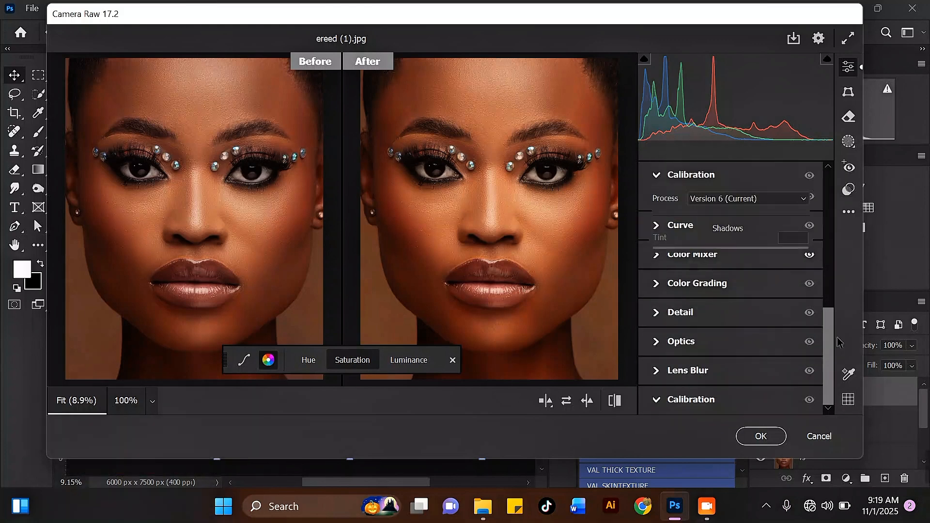
pyautogui.moveTo(831, 343); pyautogui.dragTo(827, 374)
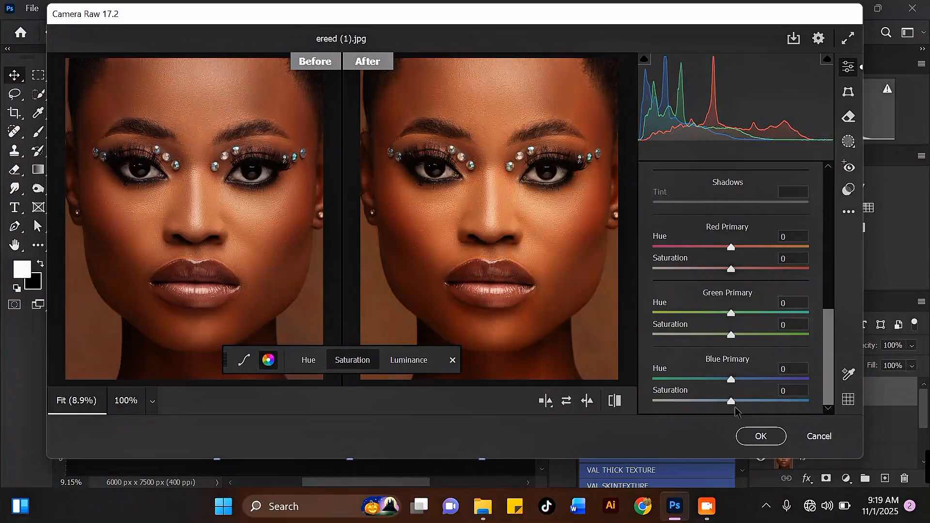
pyautogui.moveTo(731, 402)
pyautogui.mouseDown()
pyautogui.moveTo(743, 402)
pyautogui.moveTo(737, 381)
pyautogui.moveTo(748, 383)
pyautogui.moveTo(732, 383)
pyautogui.mouseUp()
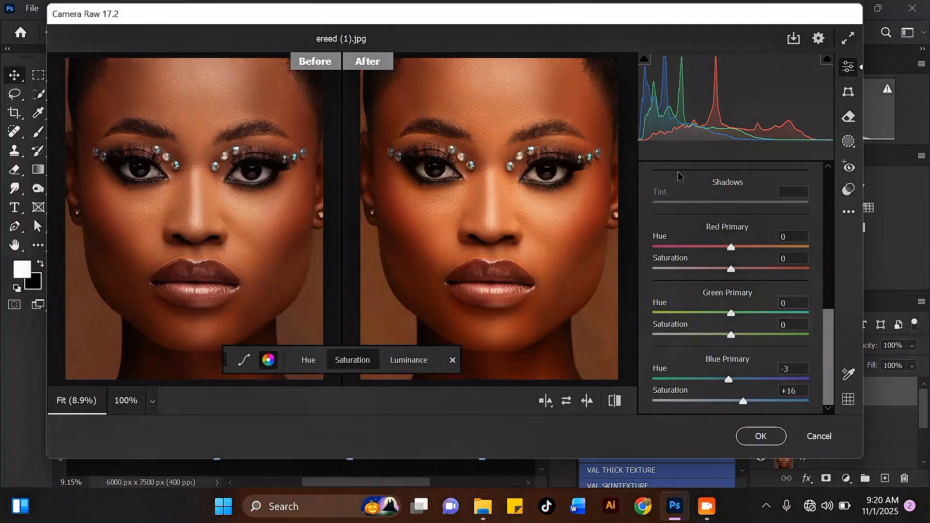
# Compare the skin color and detail of the before and after versions up close and across the whole portrait.
pyautogui.hotkey('ctrl', '+')
pyautogui.hotkey('ctrl', '+')
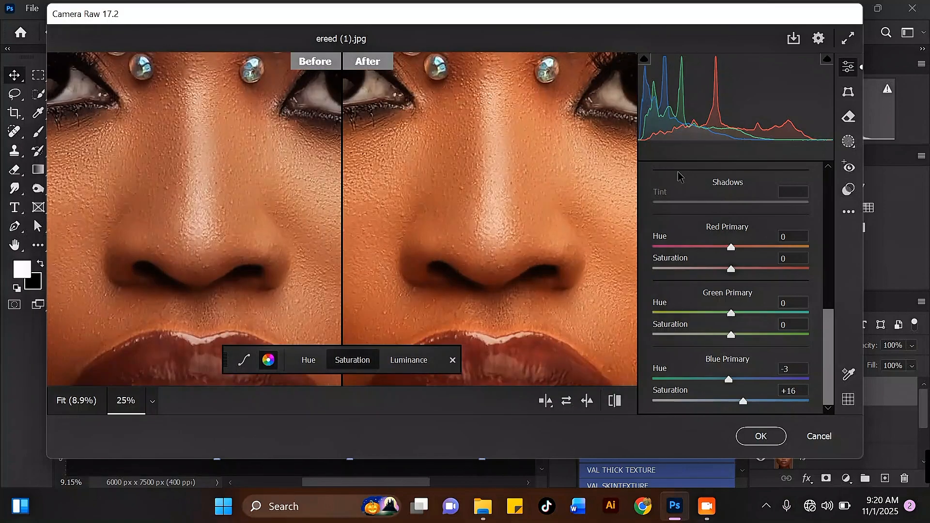
pyautogui.hotkey('ctrl', '-')
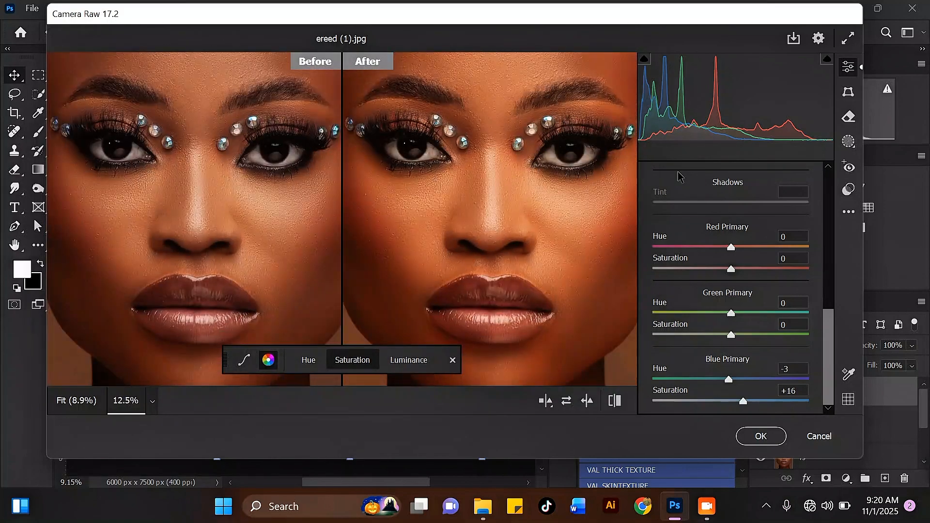
pyautogui.moveTo(452, 118); pyautogui.dragTo(449, 176)
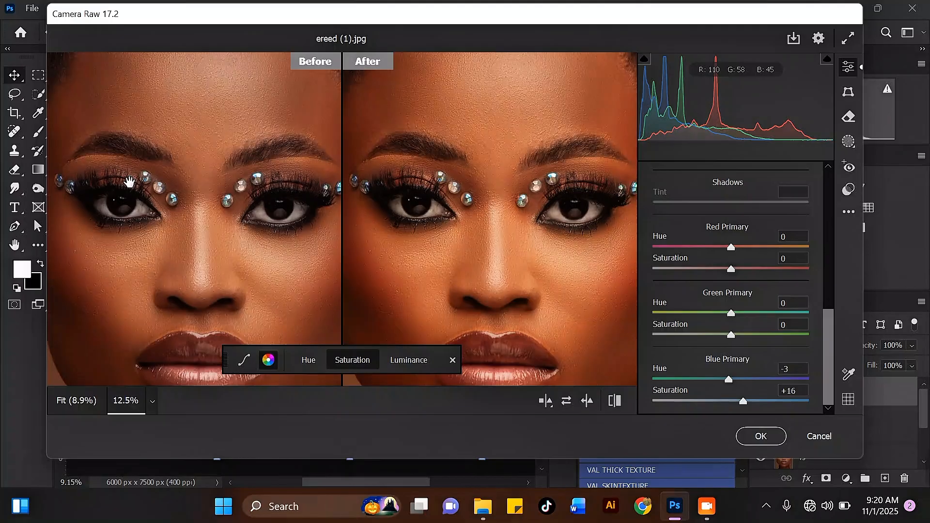
pyautogui.moveTo(475, 139); pyautogui.dragTo(482, 116)
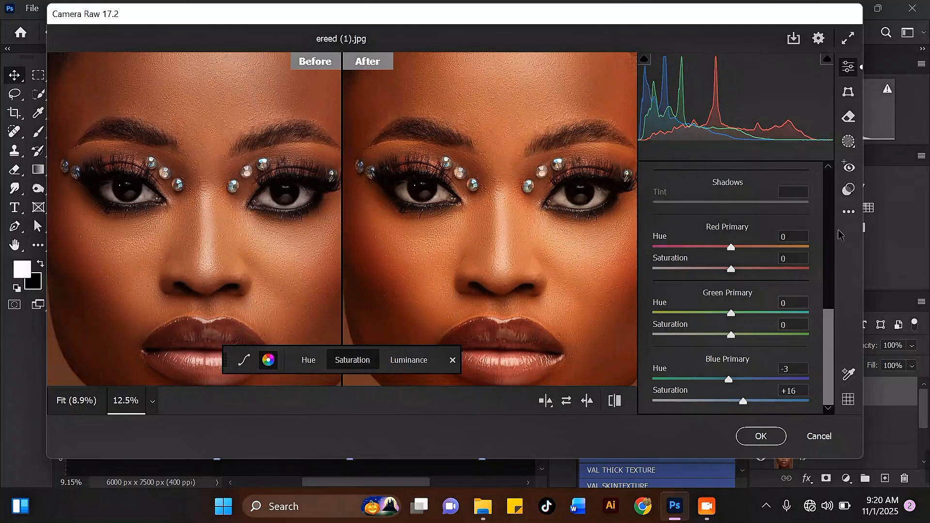
pyautogui.hotkey('ctrl', '-')
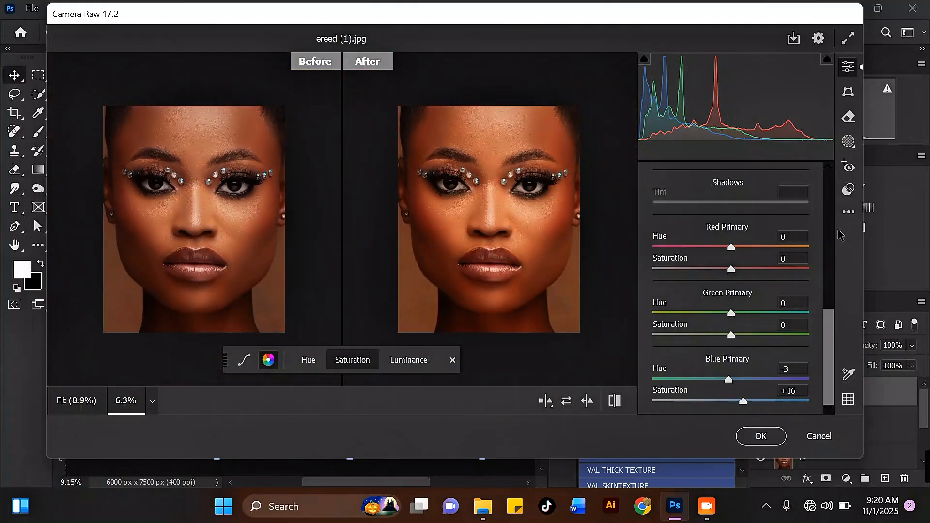
# Deepen the portrait's dark tones by setting Blacks to -5 in the Light adjustments.
pyautogui.moveTo(829, 337); pyautogui.dragTo(826, 206)
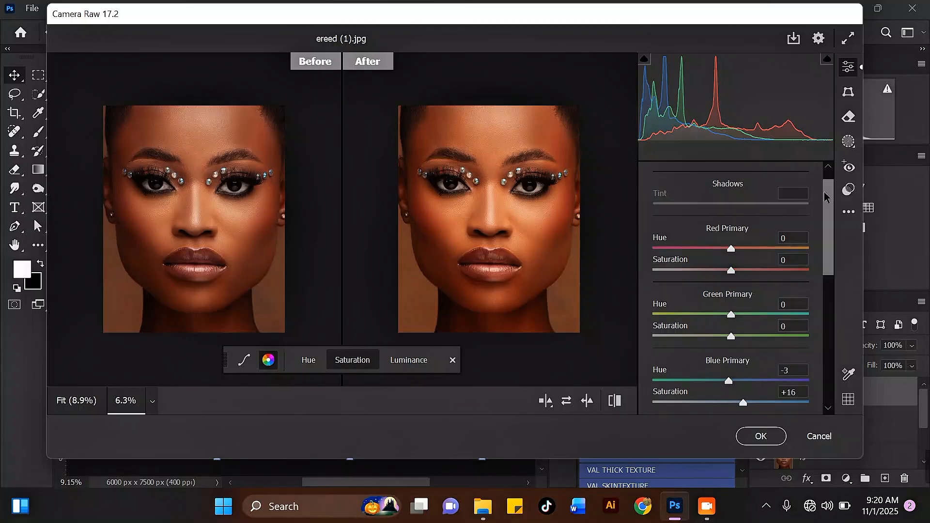
pyautogui.click(657, 235)
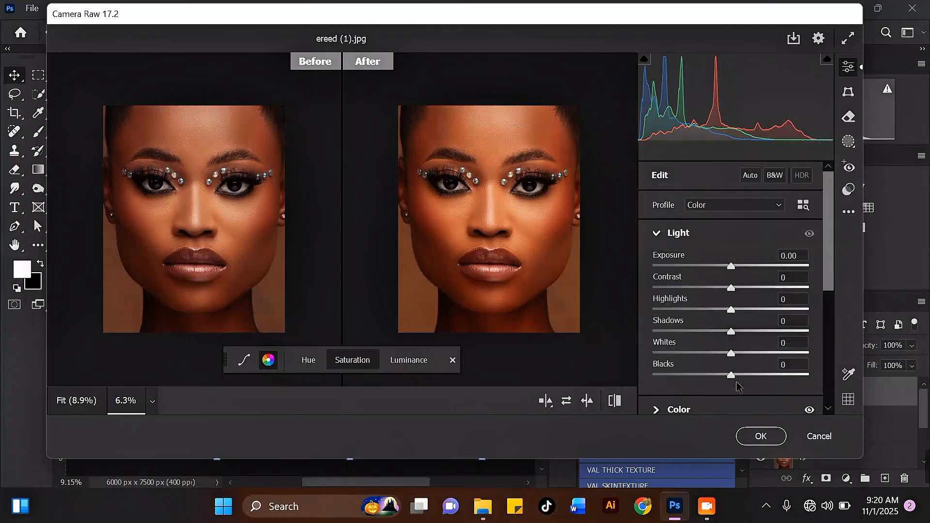
pyautogui.moveTo(732, 378)
pyautogui.mouseDown()
pyautogui.moveTo(715, 379)
pyautogui.moveTo(727, 382)
pyautogui.mouseUp()
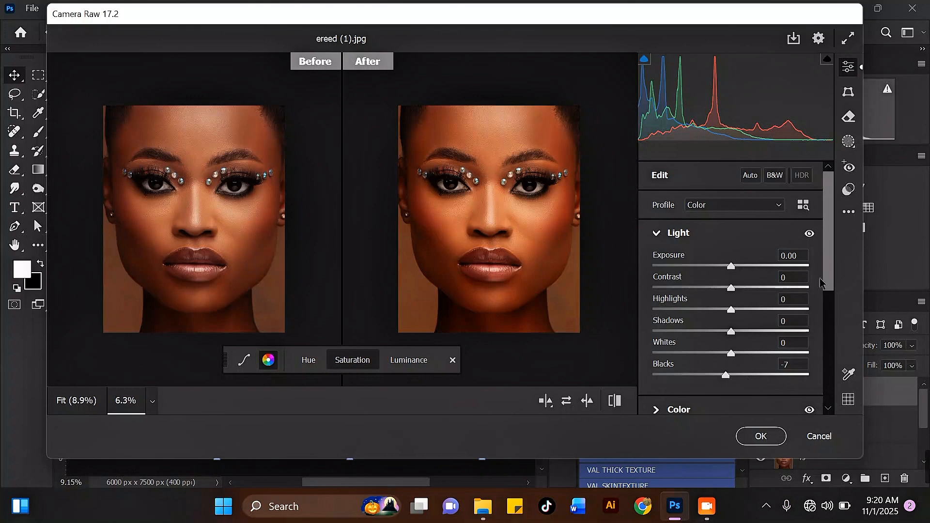
pyautogui.moveTo(729, 378); pyautogui.dragTo(731, 380)
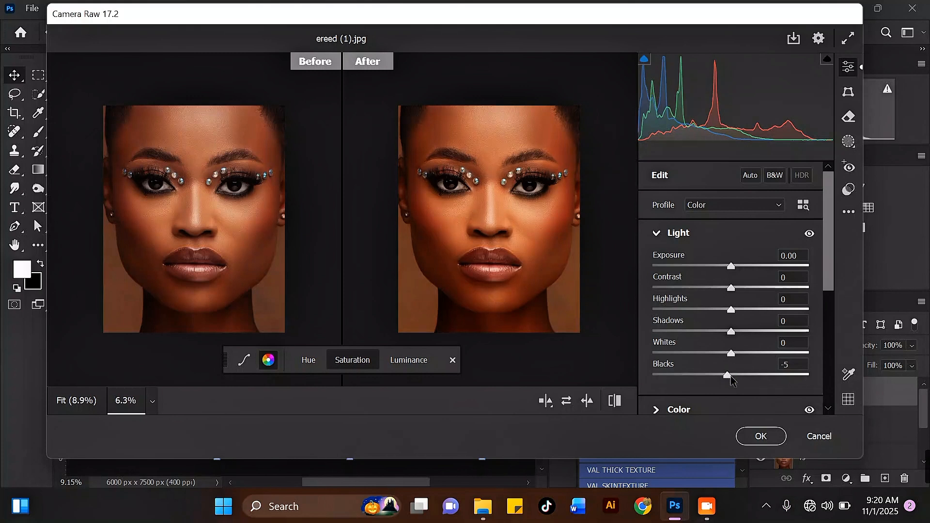
# Enhance the skin detail by setting Texture to +21 in the Effects adjustments.
pyautogui.scroll(-4, 726, 291)
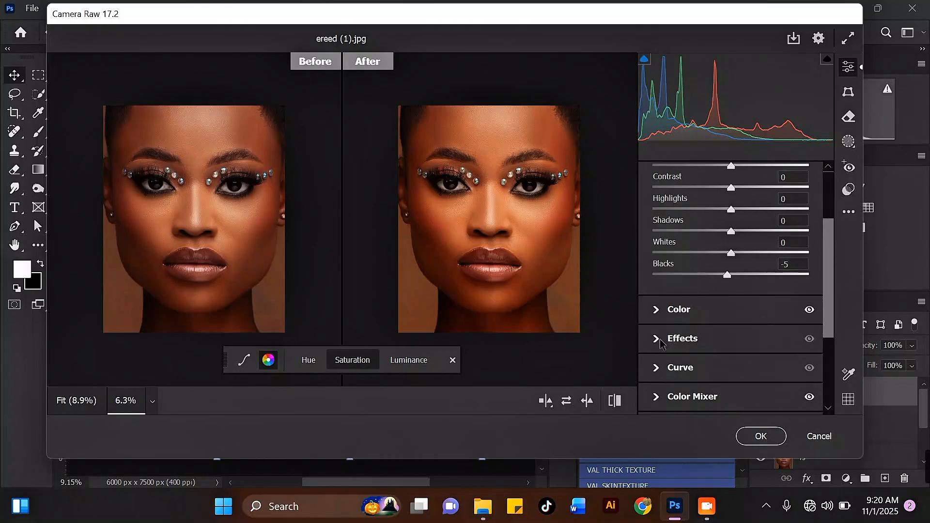
pyautogui.click(717, 339)
pyautogui.moveTo(730, 227); pyautogui.dragTo(751, 230)
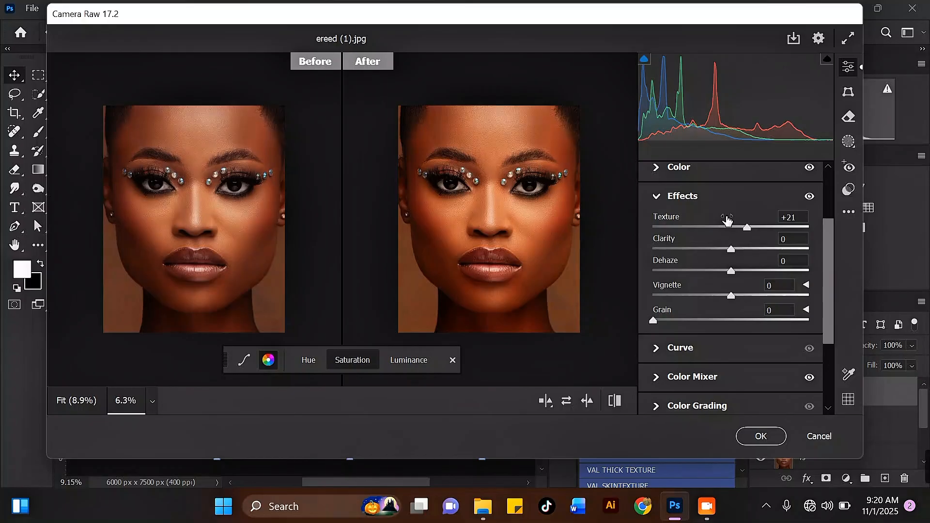
# Soften the skin texture by setting Texture to +13 in the Effects adjustments, checking the face up close.
pyautogui.hotkey('ctrl', '+')
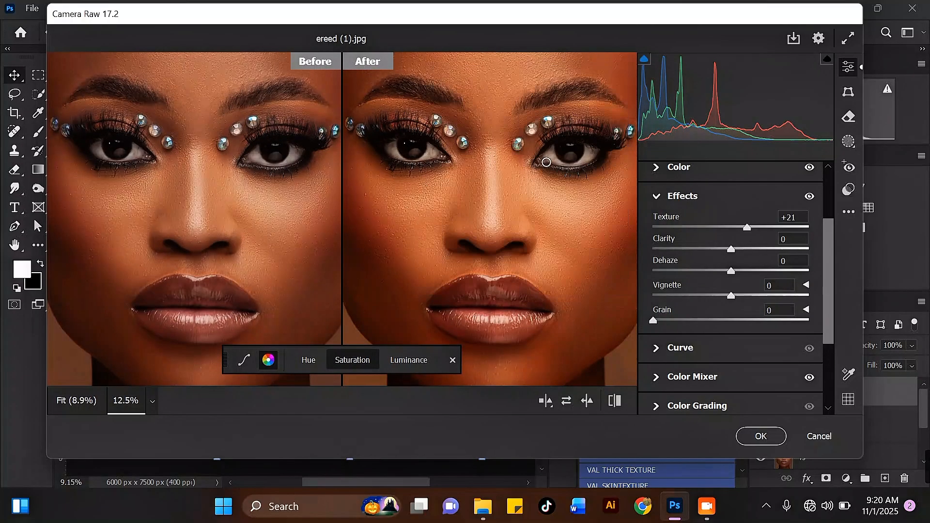
pyautogui.moveTo(503, 109); pyautogui.dragTo(513, 151)
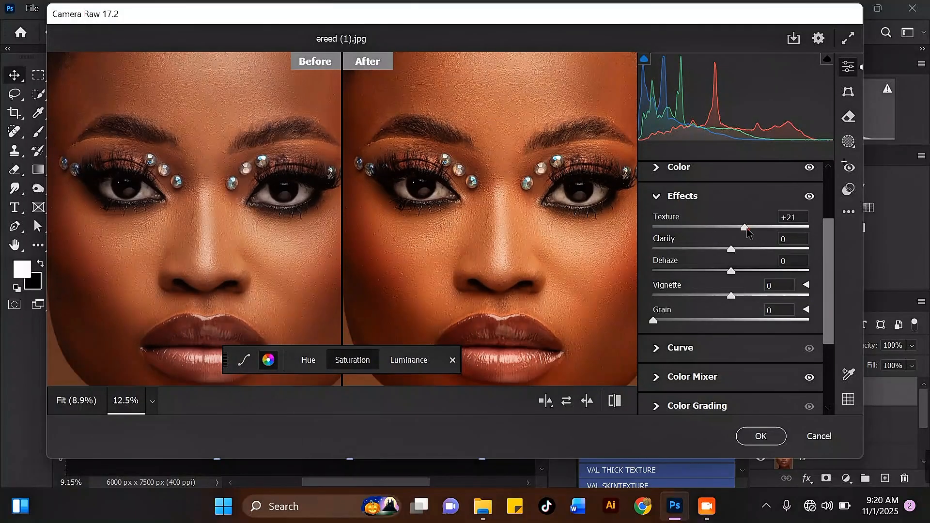
pyautogui.moveTo(746, 232); pyautogui.dragTo(744, 230)
# Add a slight amount of Sharpening to the portrait in the Detail adjustments.
pyautogui.moveTo(829, 267); pyautogui.dragTo(820, 358)
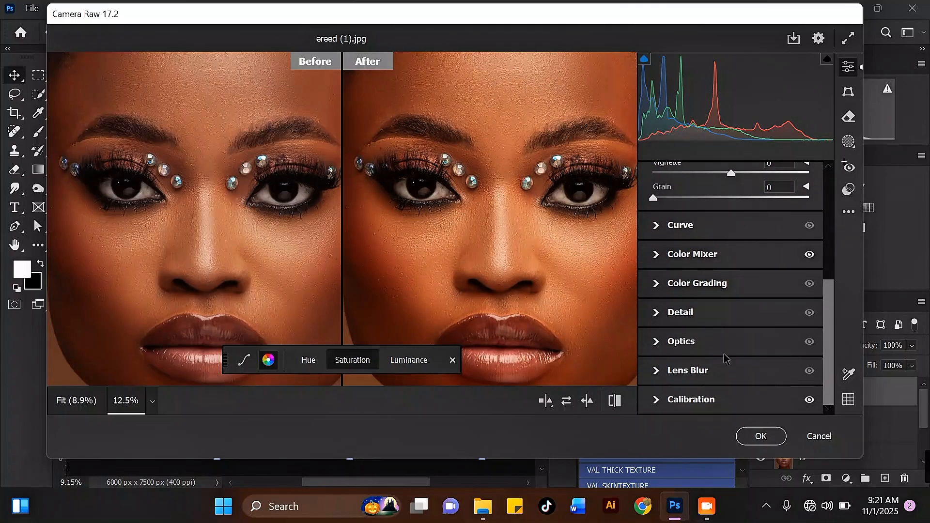
pyautogui.click(709, 314)
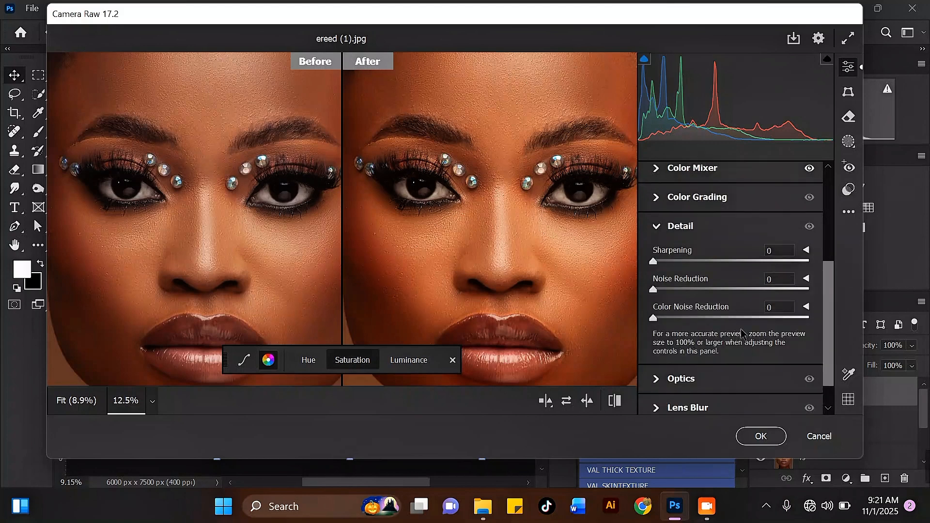
pyautogui.moveTo(664, 264); pyautogui.dragTo(670, 266)
# Add some Grain to the portrait in the Effects adjustments and apply the Camera Raw edits to the layer.
pyautogui.moveTo(827, 324); pyautogui.dragTo(832, 224)
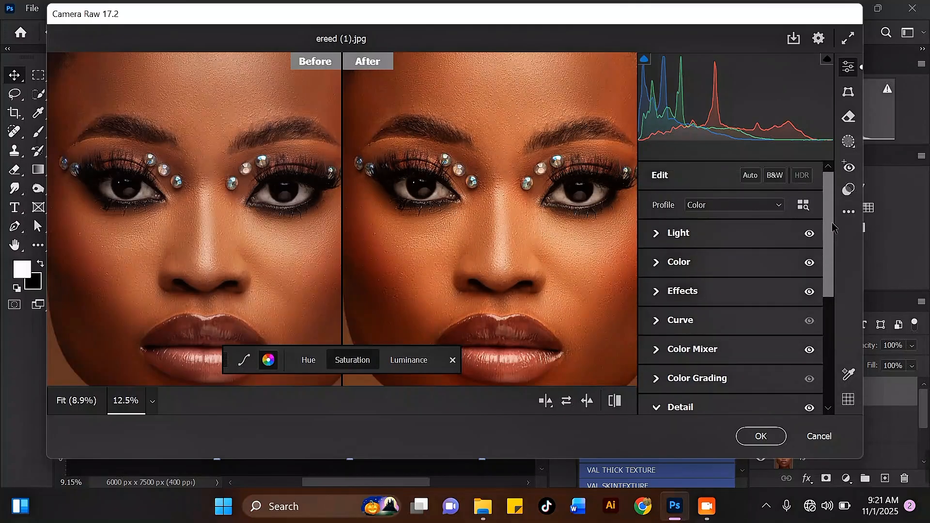
pyautogui.click(657, 292)
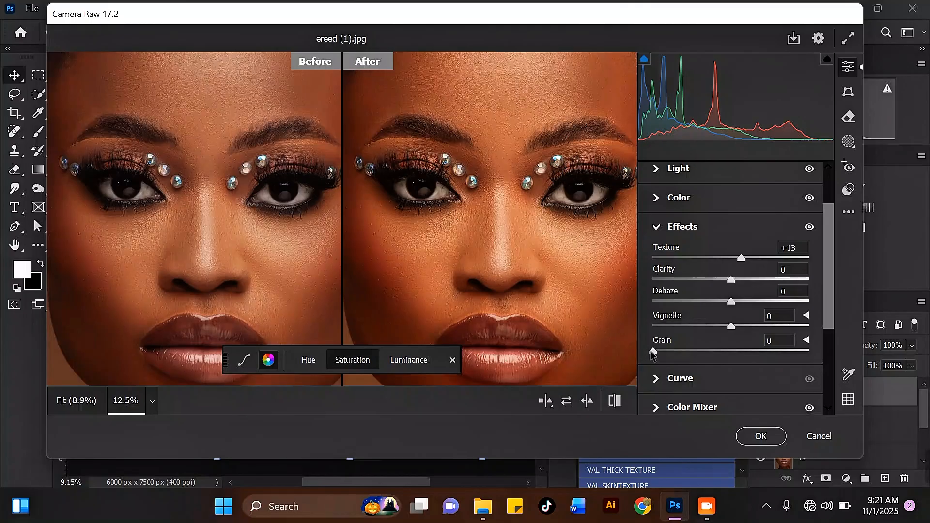
pyautogui.moveTo(651, 352); pyautogui.dragTo(686, 353)
pyautogui.click(758, 436)
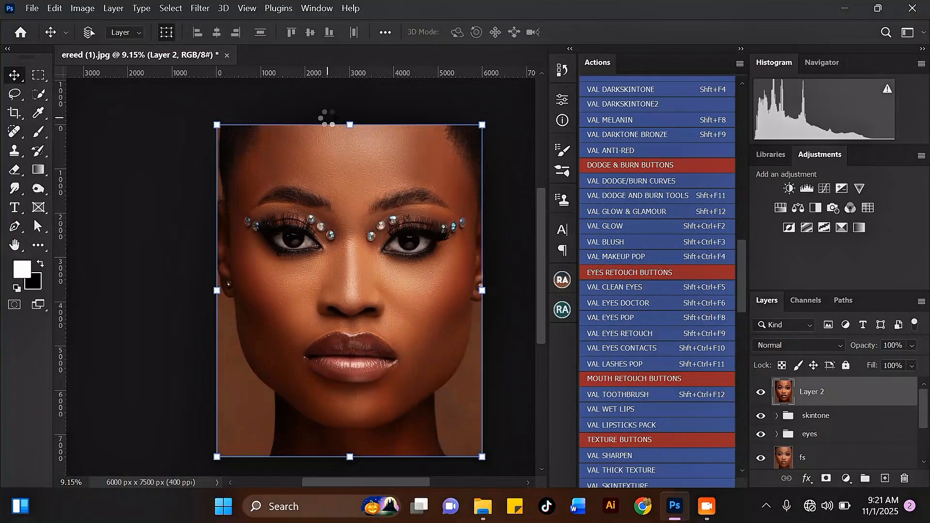
# Examine the color-graded portrait as a whole and up close around the eyes and skin.
pyautogui.scroll(-2, 388, 136)
pyautogui.scroll(2, 325, 284)
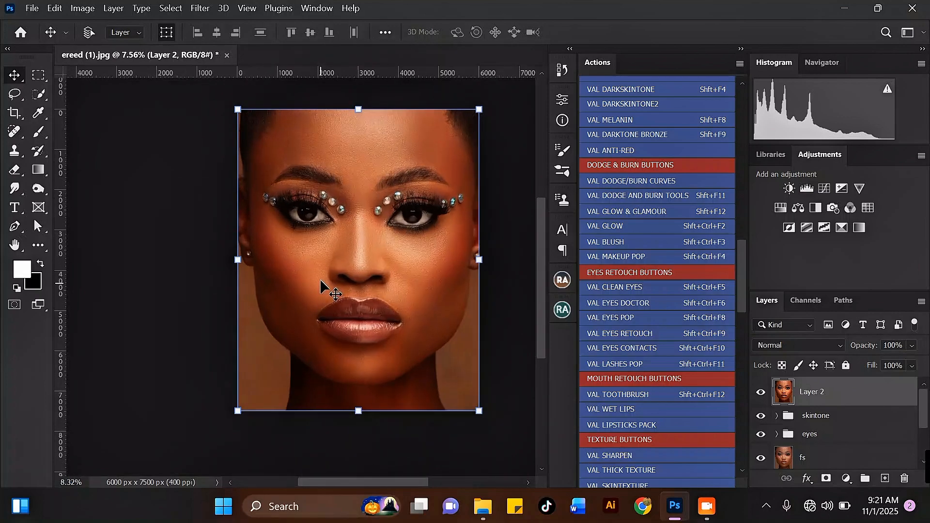
pyautogui.scroll(1, 396, 160)
pyautogui.scroll(-1, 353, 242)
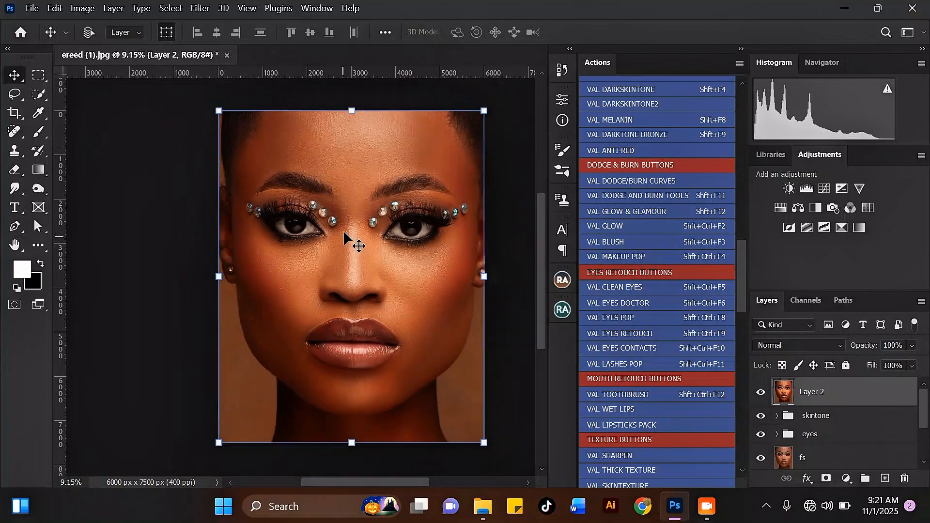
pyautogui.scroll(1, 358, 354)
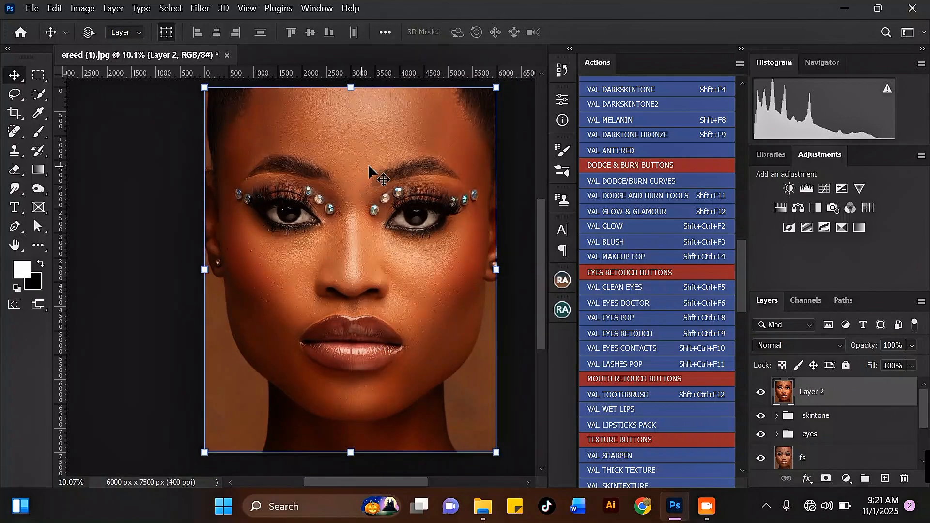
pyautogui.scroll(1, 369, 122)
pyautogui.scroll(1, 368, 128)
pyautogui.scroll(-2, 393, 213)
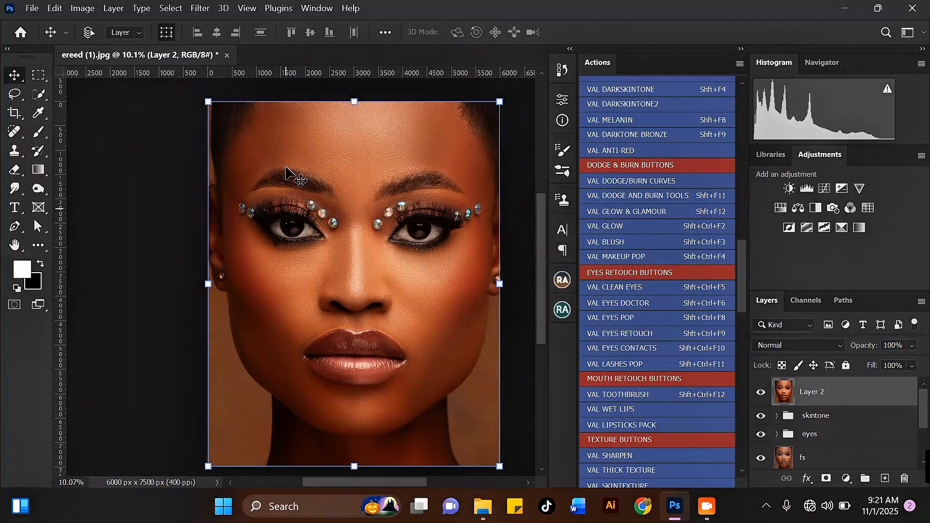
pyautogui.scroll(1, 375, 118)
pyautogui.scroll(-1, 385, 175)
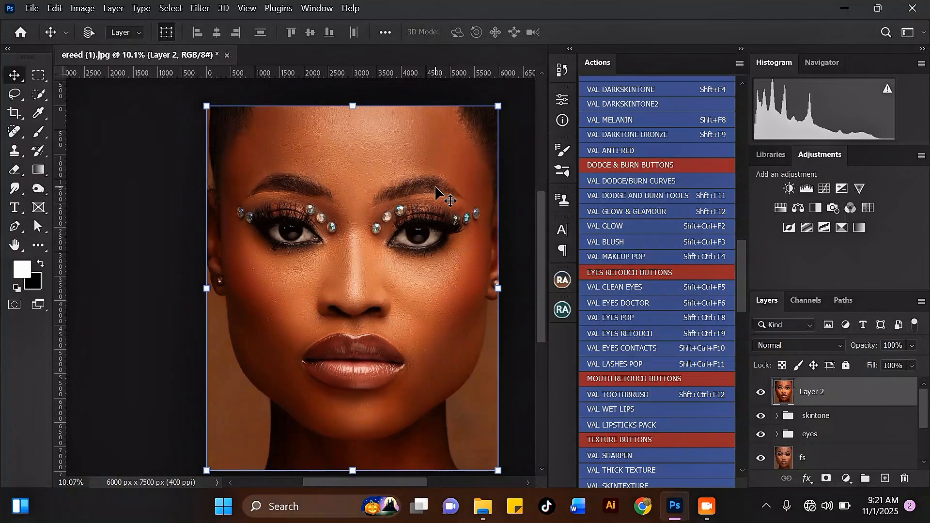
pyautogui.scroll(1, 398, 171)
pyautogui.scroll(1, 339, 406)
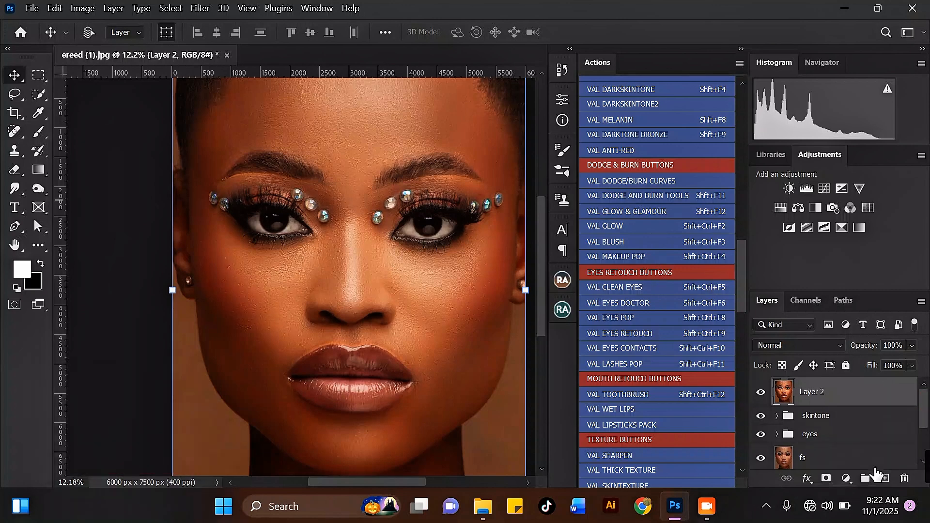
# Add a Curves adjustment layer above Layer 2 and brighten the midtones by raising the RGB curve to Input 89, Output 150.
pyautogui.click(847, 479)
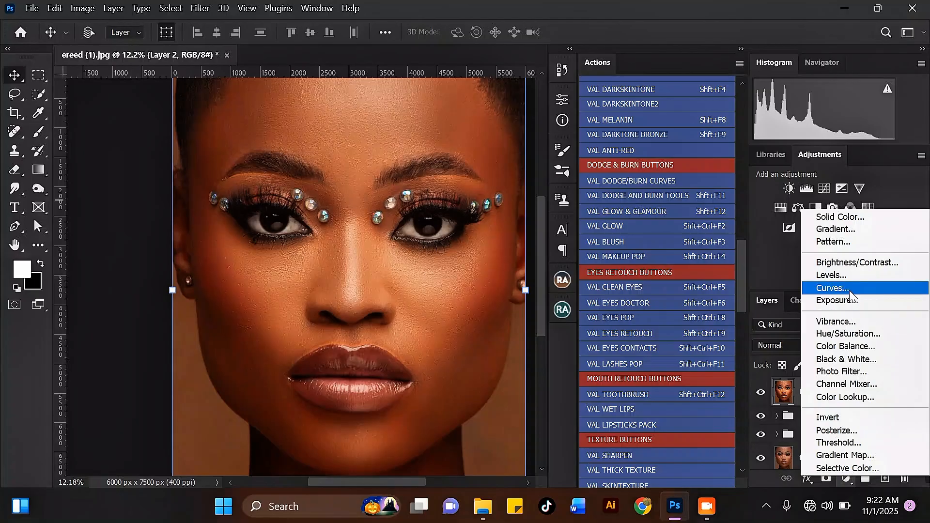
pyautogui.click(833, 288)
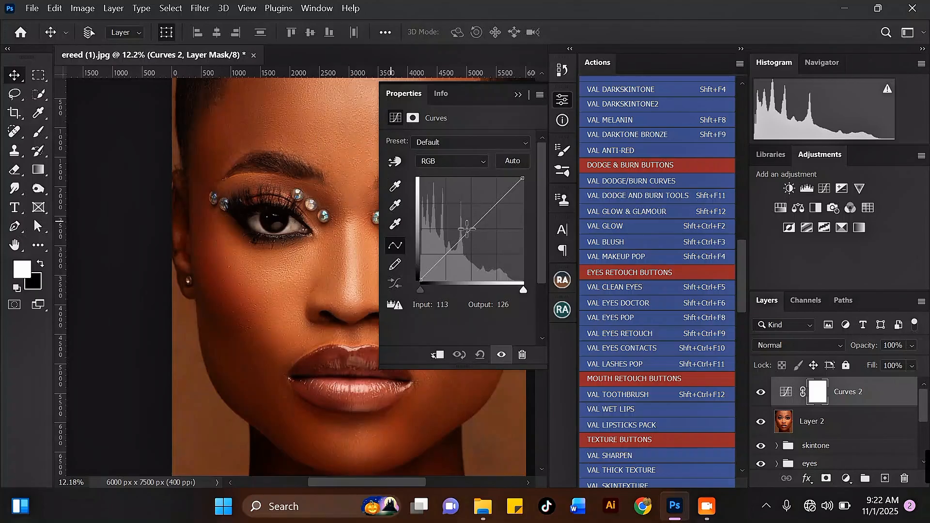
pyautogui.moveTo(466, 228); pyautogui.dragTo(456, 220)
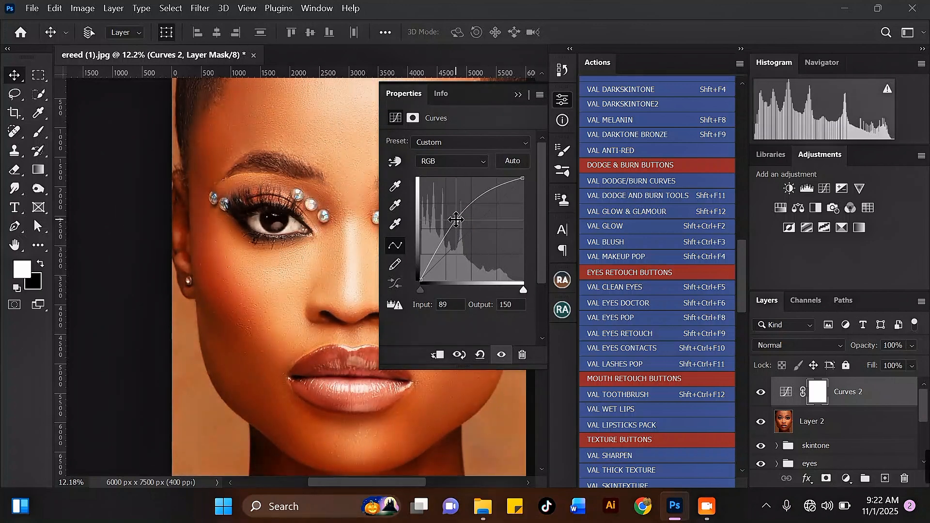
pyautogui.click(517, 96)
pyautogui.scroll(-1, 320, 254)
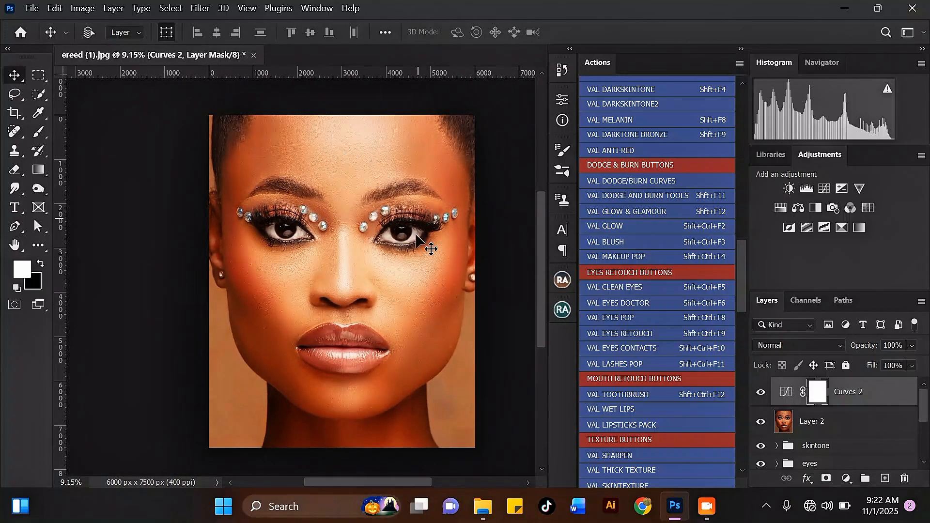
pyautogui.scroll(1, 310, 243)
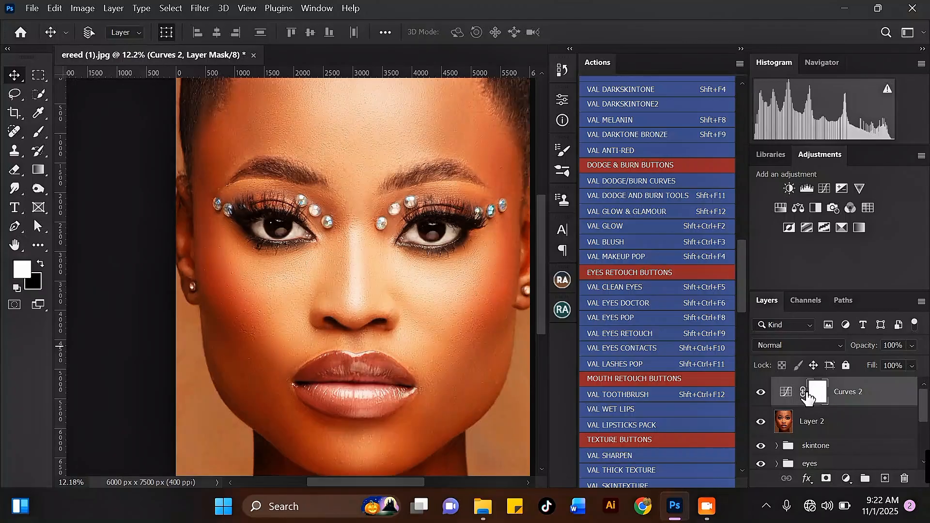
# Rename the brightening Curves layer as dodge and invert its layer mask to black.
pyautogui.doubleClick(845, 392)
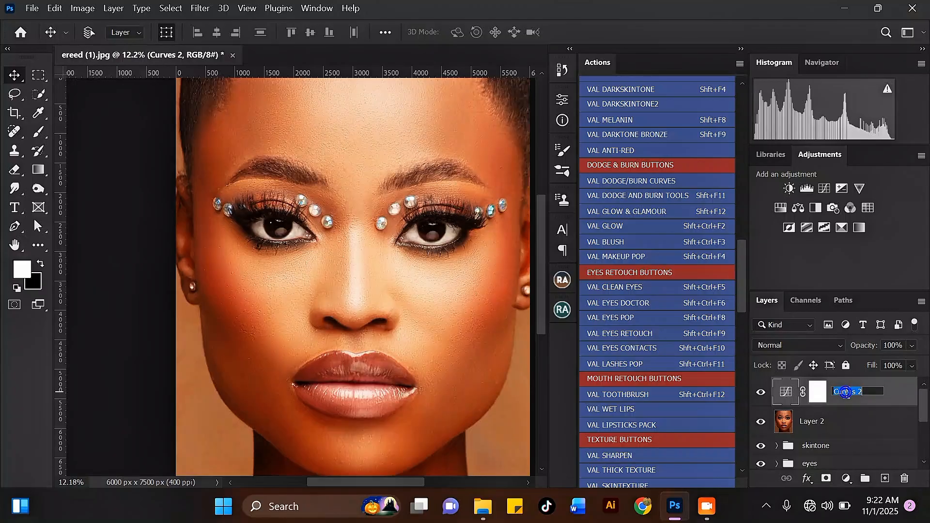
pyautogui.write('dodge')
pyautogui.press('Return')
pyautogui.click(818, 391)
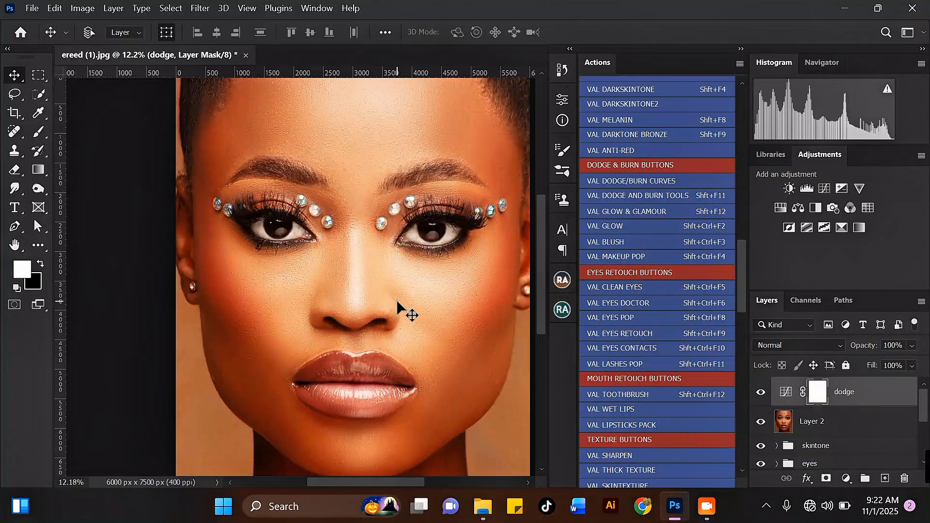
pyautogui.scroll(-2, 396, 299)
pyautogui.scroll(1, 365, 176)
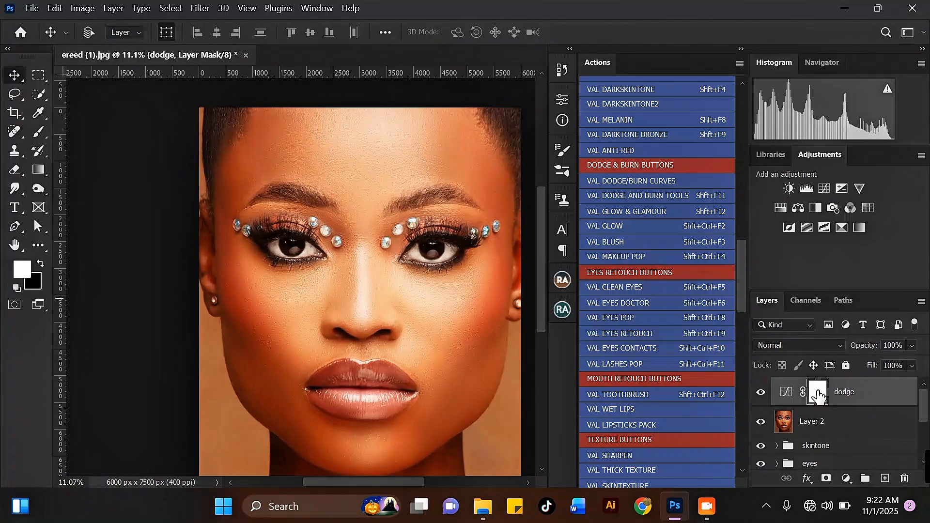
pyautogui.hotkey('ctrl', 'i')
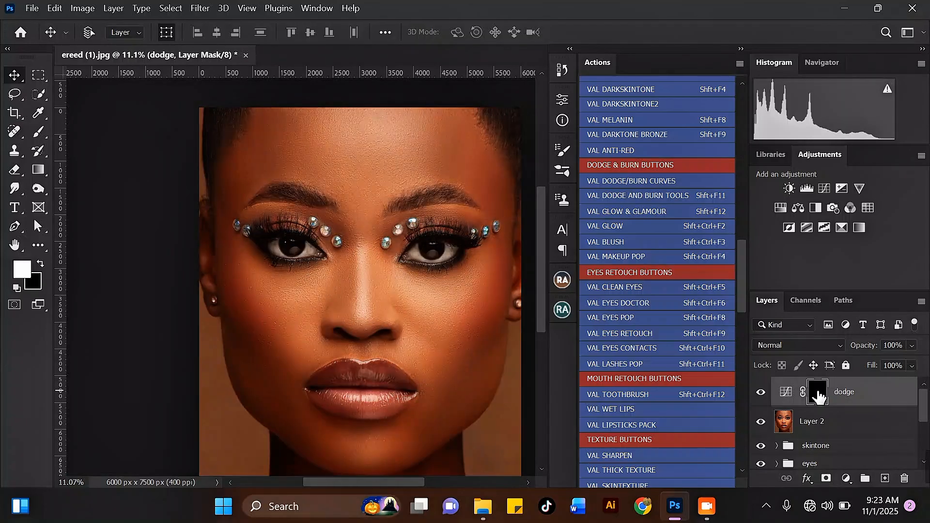
# Add a second Curves adjustment layer above dodge and darken the image by lowering the RGB curve to Input 145, Output 100.
pyautogui.scroll(-2, 427, 180)
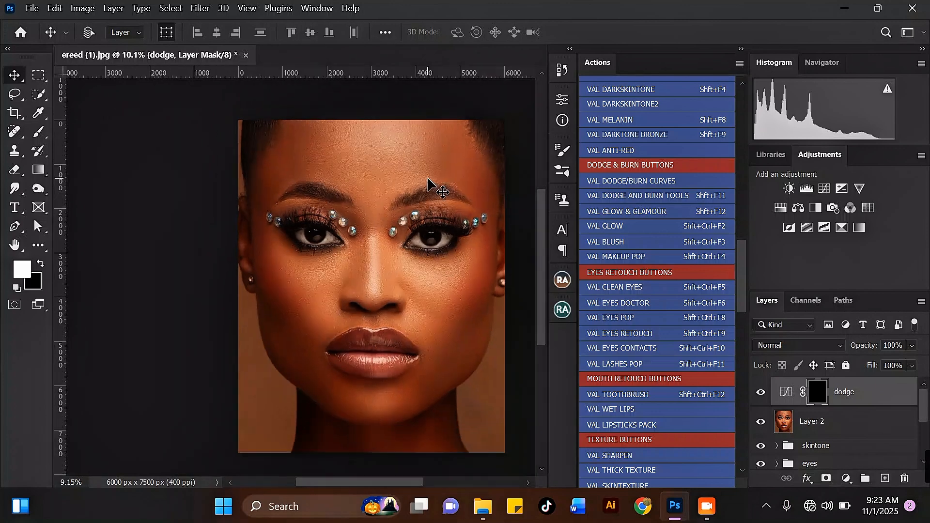
pyautogui.scroll(2, 397, 228)
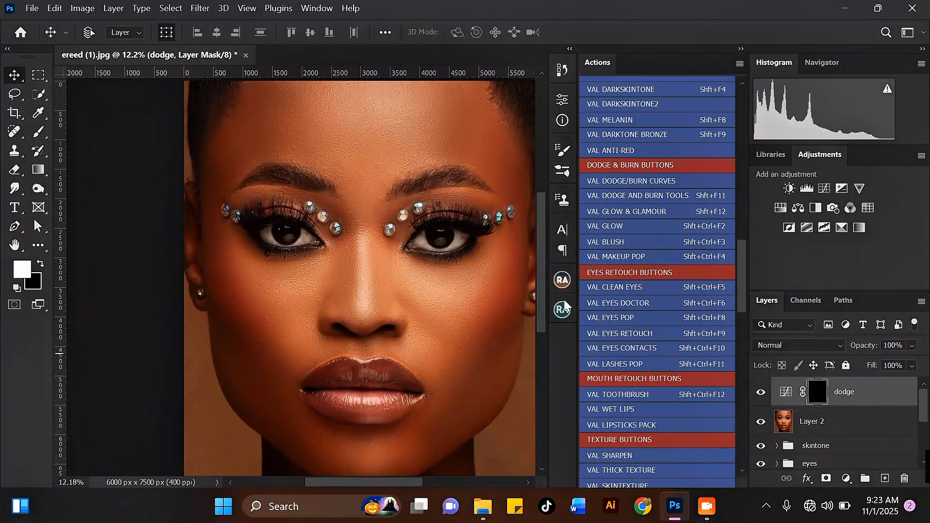
pyautogui.click(846, 479)
pyautogui.click(814, 286)
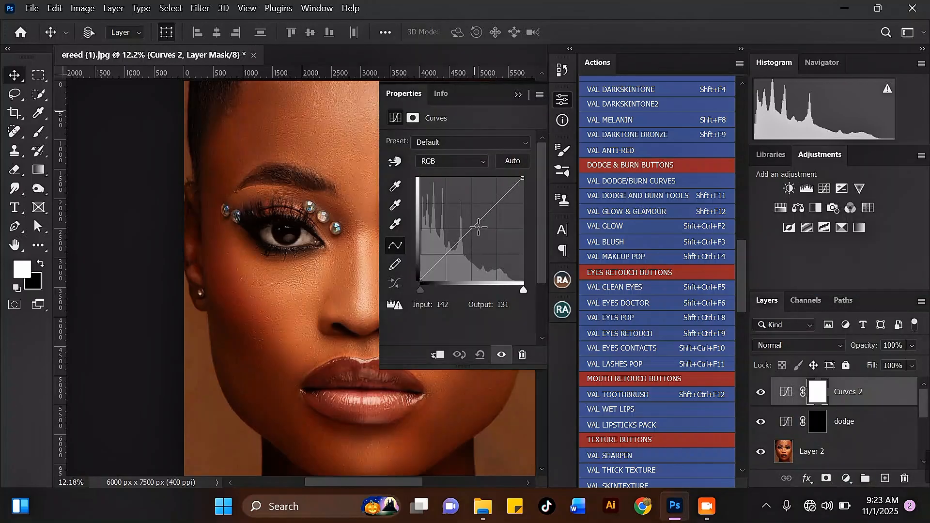
pyautogui.moveTo(477, 232); pyautogui.dragTo(479, 240)
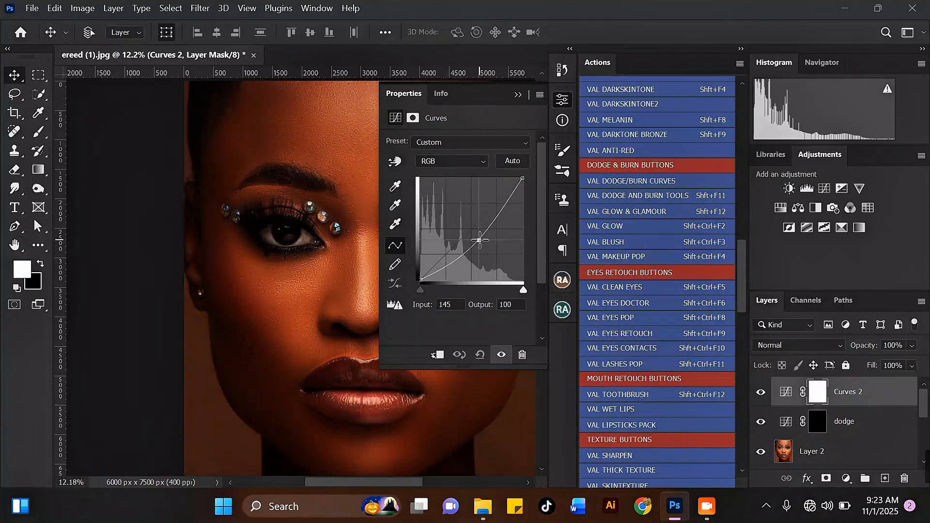
pyautogui.click(519, 94)
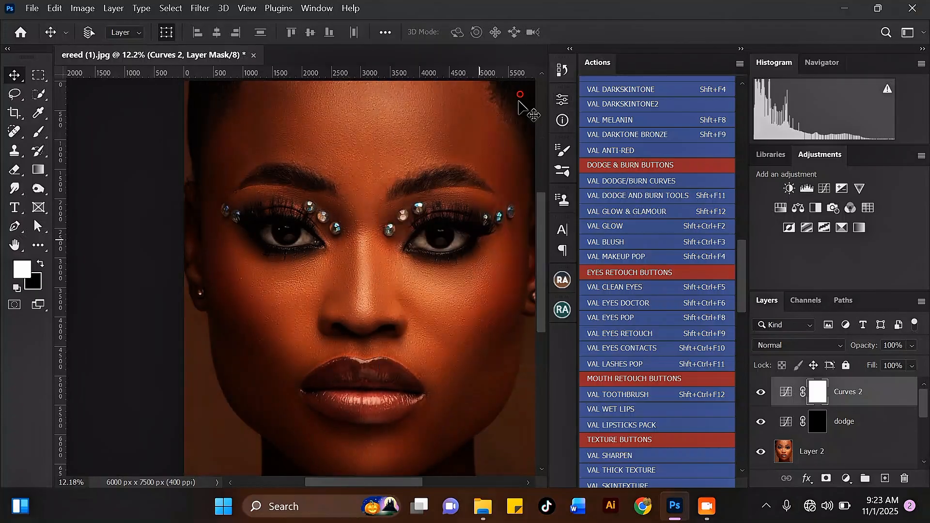
# Rename the darkening Curves layer as burn and invert its layer mask to black.
pyautogui.doubleClick(856, 392)
pyautogui.write('b')
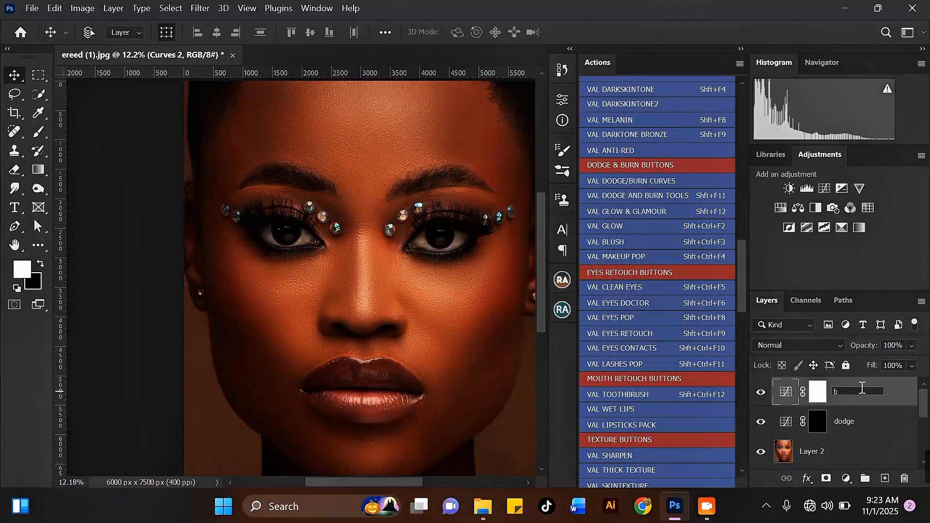
pyautogui.write('urm')
pyautogui.press('BackSpace')
pyautogui.write('n')
pyautogui.press('Return')
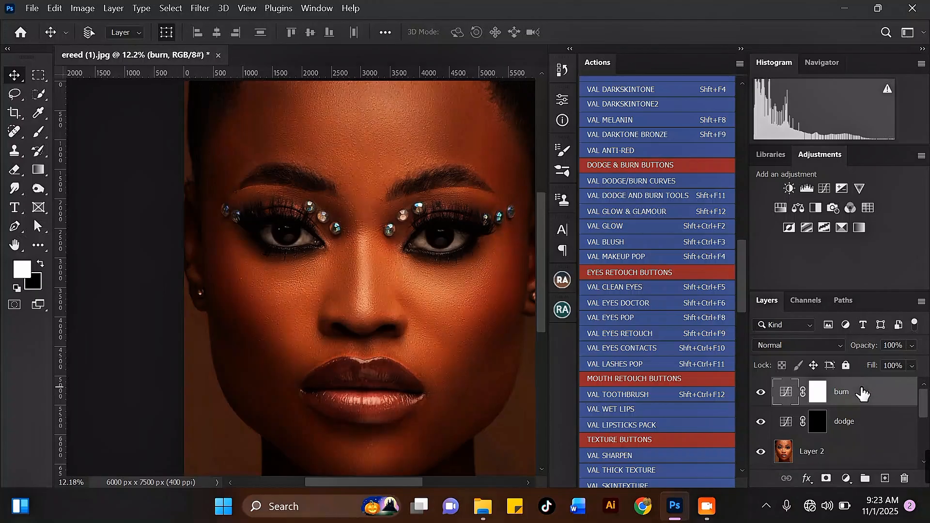
pyautogui.click(821, 400)
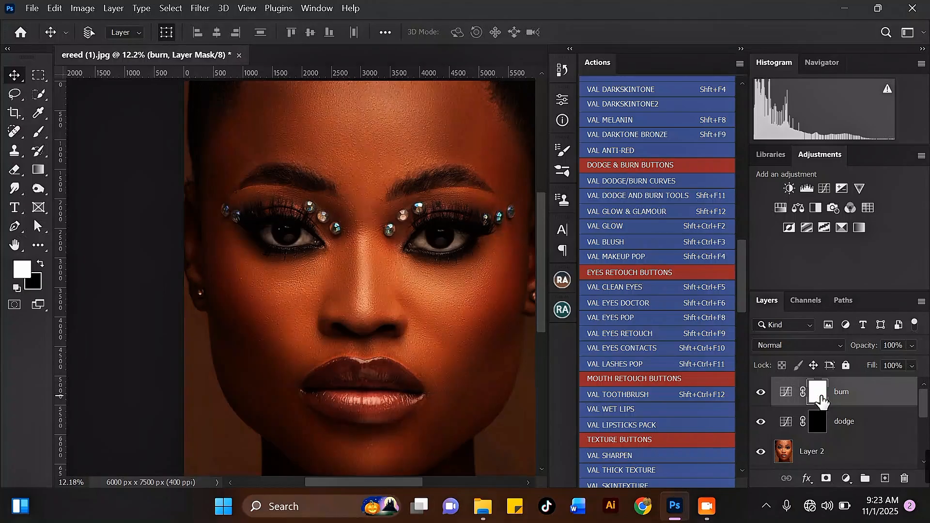
pyautogui.hotkey('ctrl', 'i')
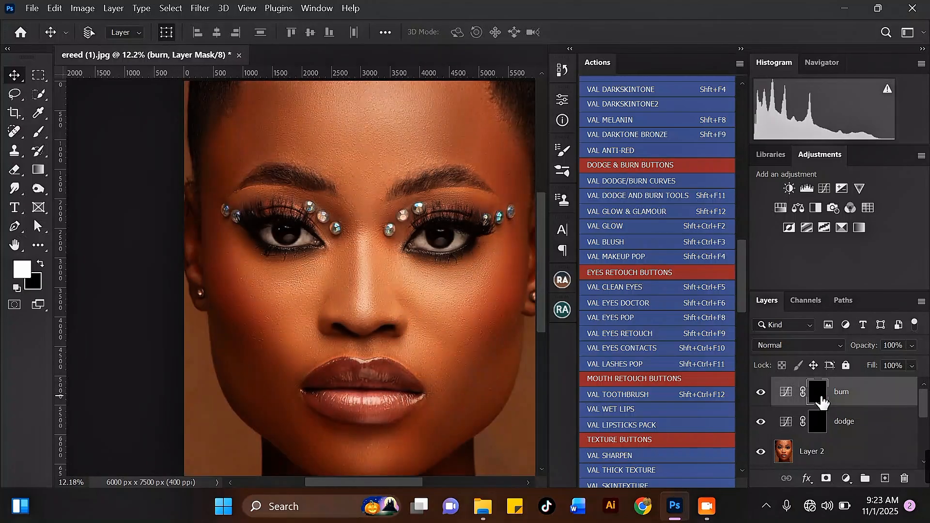
# Brighten the forehead by painting white on the dodge layer's mask with a soft brush of size 1600 at 100% opacity.
pyautogui.click(47, 136)
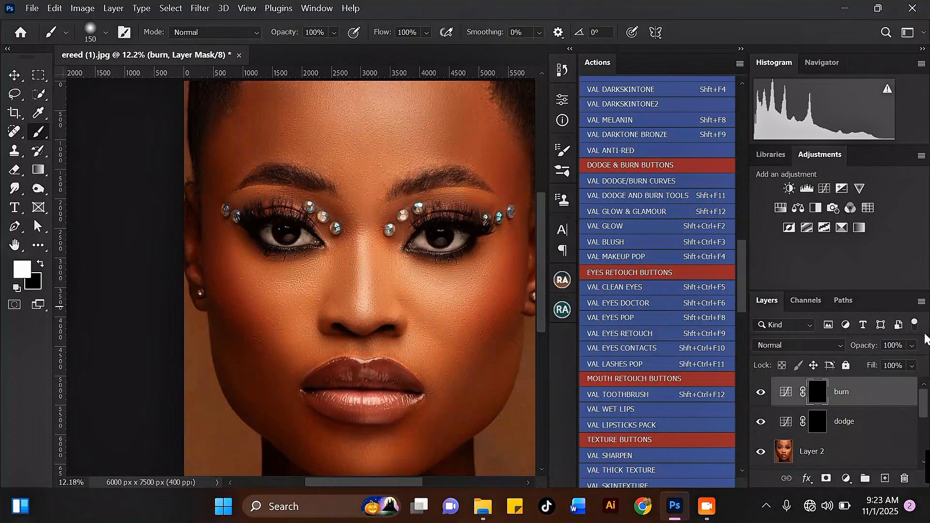
pyautogui.click(817, 421)
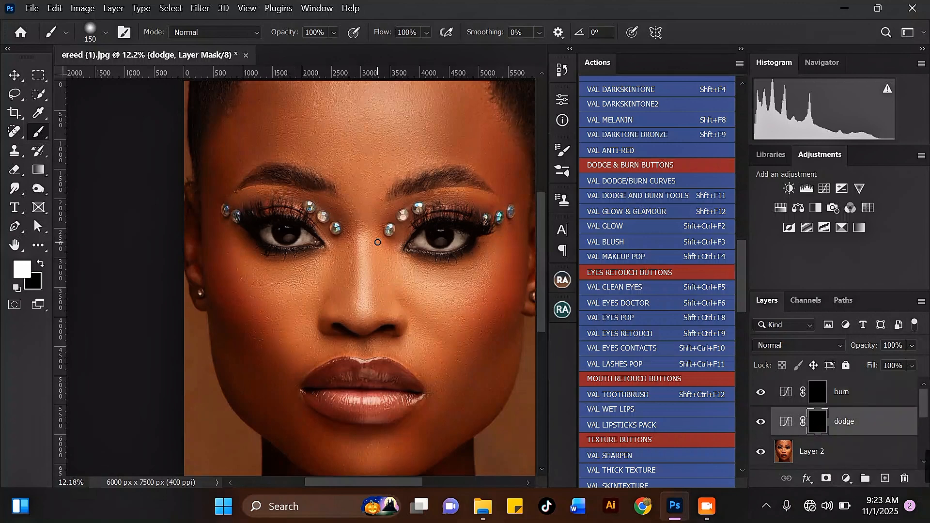
pyautogui.scroll(-2, 375, 279)
pyautogui.press(']')
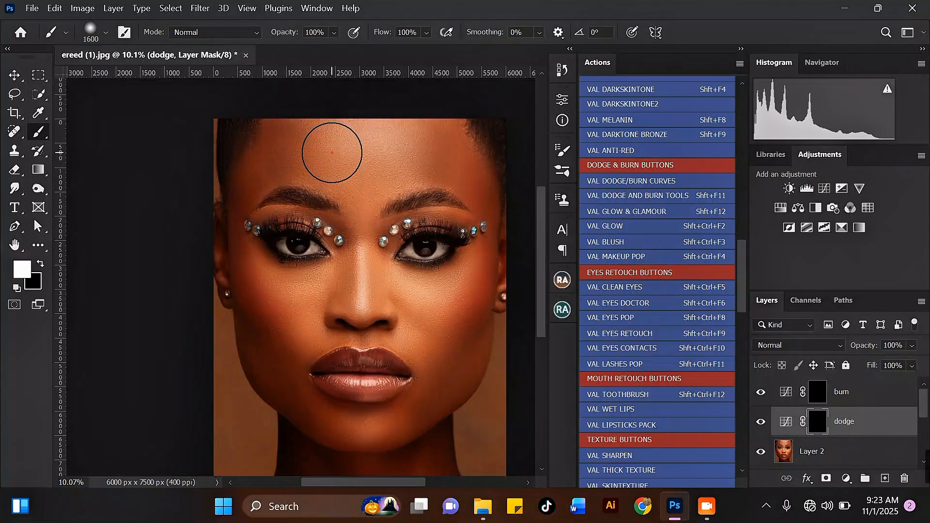
pyautogui.moveTo(332, 150)
pyautogui.mouseDown()
pyautogui.moveTo(403, 150)
pyautogui.moveTo(312, 160)
pyautogui.moveTo(400, 156)
pyautogui.mouseUp()
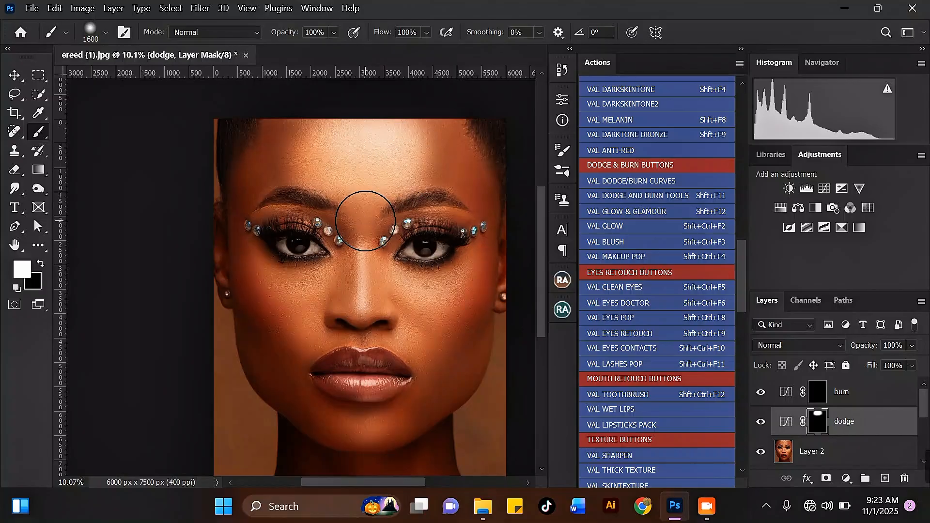
# Brighten the bridge and tip of the nose by painting white on the dodge layer's mask with a soft brush of about size 600.
pyautogui.press('[')
pyautogui.press('[')
pyautogui.press('[')
pyautogui.press('[')
pyautogui.press('[')
pyautogui.press('[')
pyautogui.press('[')
pyautogui.press('[')
pyautogui.press('[')
pyautogui.press('[')
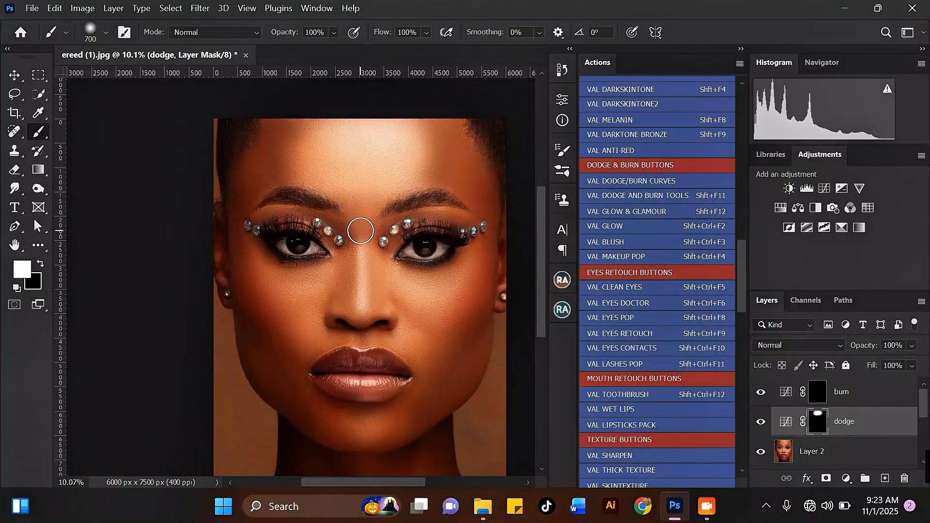
pyautogui.moveTo(364, 233); pyautogui.dragTo(361, 312)
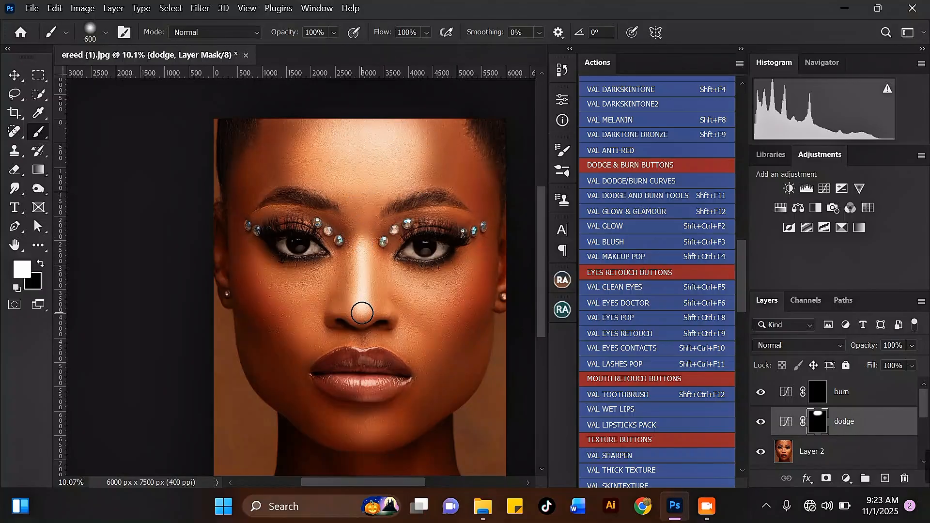
pyautogui.press(']')
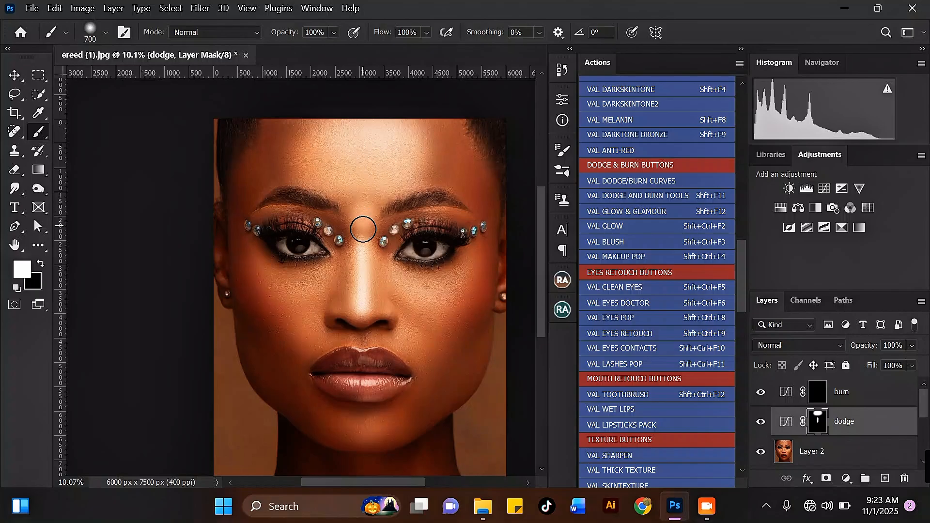
# Highlight both brow bones just under the eyebrows by painting white on the dodge layer's mask with a small soft brush.
pyautogui.press('[')
pyautogui.press('[')
pyautogui.scroll(1, 448, 210)
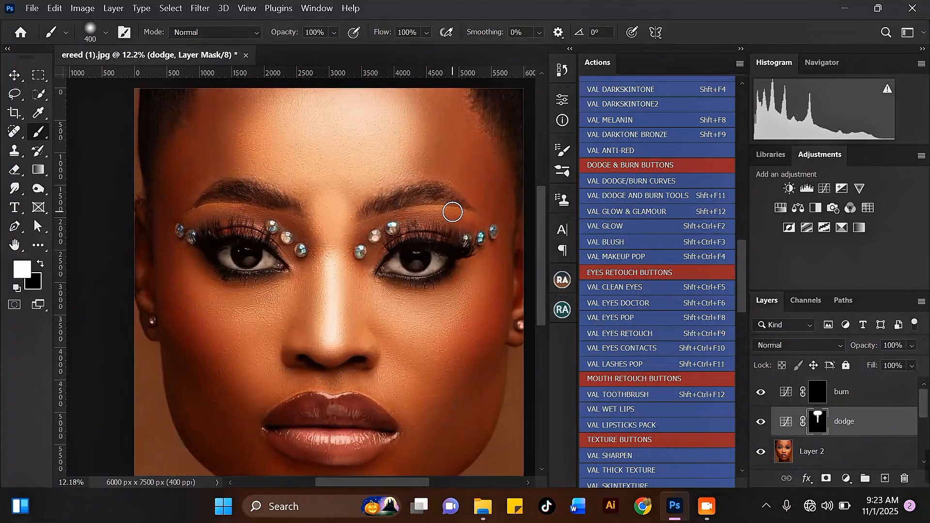
pyautogui.press('[')
pyautogui.press('[')
pyautogui.press('[')
pyautogui.moveTo(464, 215)
pyautogui.mouseDown()
pyautogui.moveTo(422, 207)
pyautogui.moveTo(362, 228)
pyautogui.mouseUp()
pyautogui.moveTo(193, 214); pyautogui.dragTo(248, 206)
# Brighten the cheek on the image's left side by painting the dodge layer's mask white with a size 1000 soft brush.
pyautogui.press(']')
pyautogui.scroll(-3, 281, 186)
pyautogui.press(']')
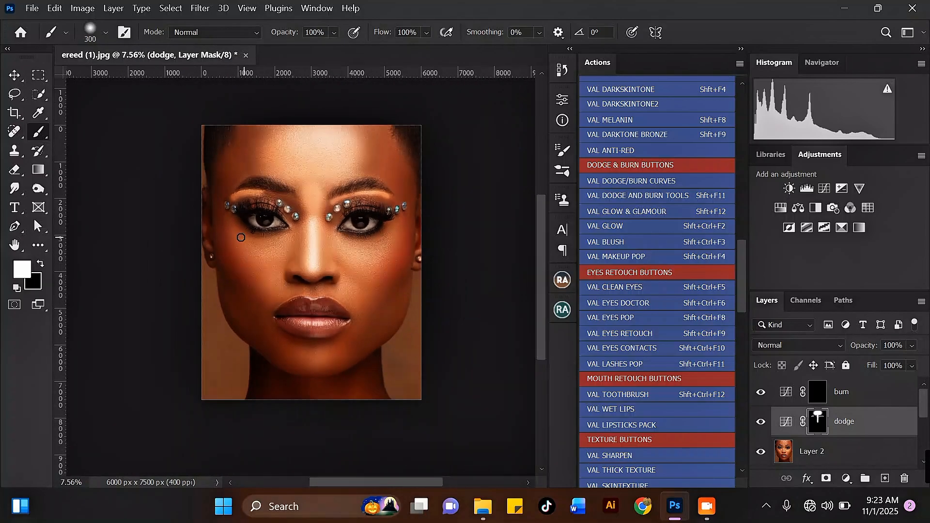
pyautogui.press(']')
pyautogui.press(']')
pyautogui.press(']')
pyautogui.press(']')
pyautogui.press(']')
pyautogui.press(']')
pyautogui.press(']')
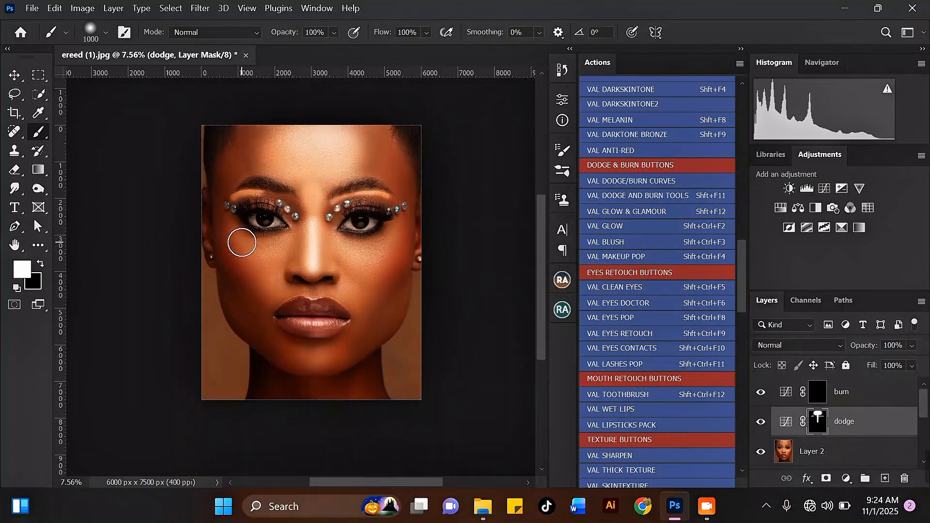
pyautogui.click(245, 249)
pyautogui.moveTo(244, 249)
pyautogui.mouseDown()
pyautogui.moveTo(278, 265)
pyautogui.moveTo(271, 280)
pyautogui.moveTo(246, 254)
pyautogui.moveTo(272, 281)
pyautogui.mouseUp()
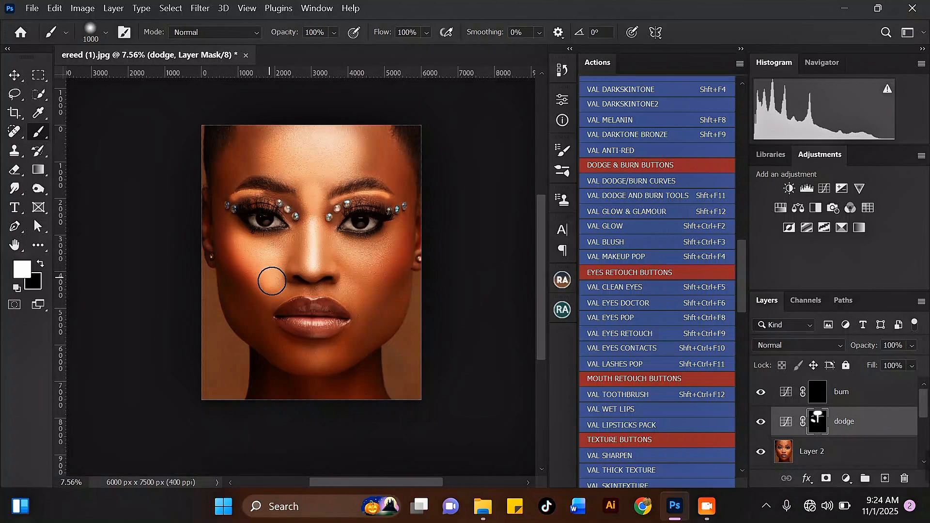
# Brighten the cheek on the image's right side, below the eye, by painting white on the dodge layer's mask at brush size 1000.
pyautogui.press('[')
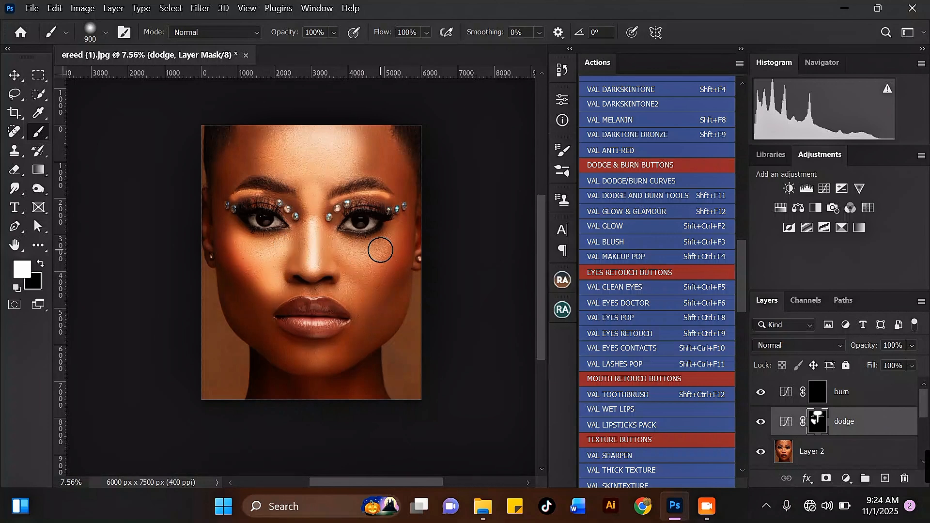
pyautogui.press(']')
pyautogui.moveTo(380, 247)
pyautogui.mouseDown()
pyautogui.moveTo(342, 248)
pyautogui.moveTo(361, 266)
pyautogui.moveTo(336, 248)
pyautogui.mouseUp()
pyautogui.press('[')
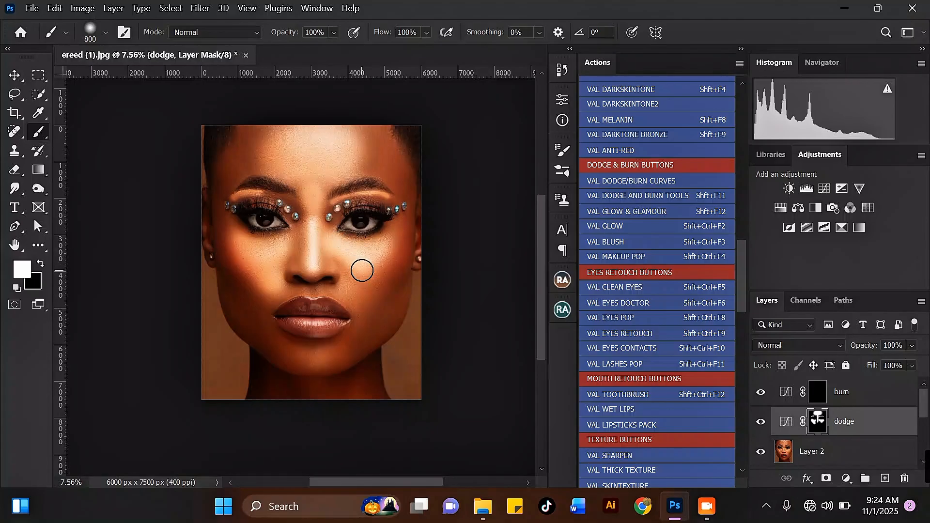
pyautogui.press('[')
# Highlight the chin and the lips by painting white on the dodge layer's mask, using a smaller soft brush for the lips.
pyautogui.hotkey('ctrl', '-')
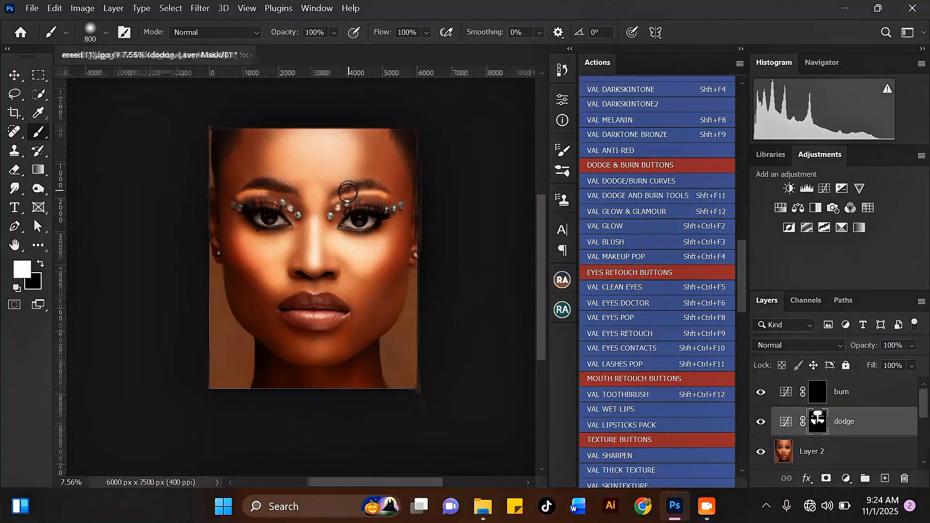
pyautogui.hotkey('ctrl', '+')
pyautogui.press('[')
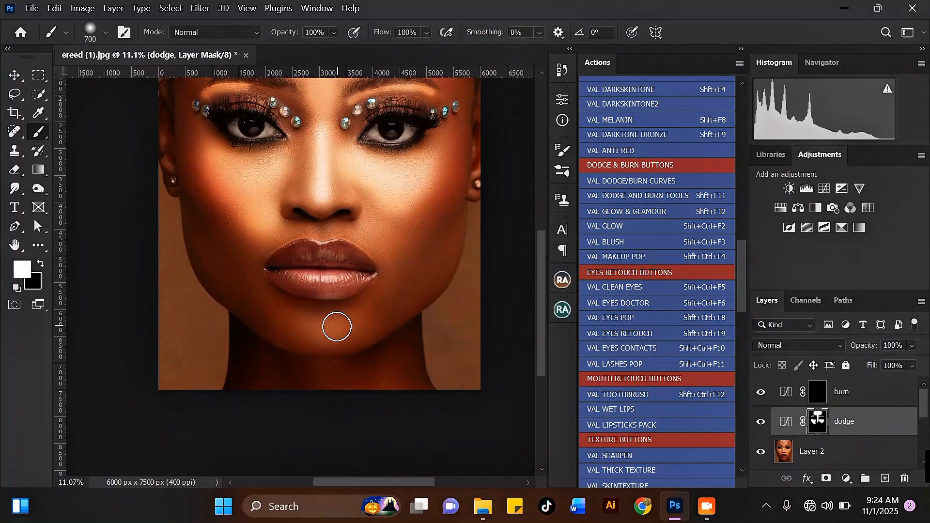
pyautogui.press('[')
pyautogui.press('[')
pyautogui.press('[')
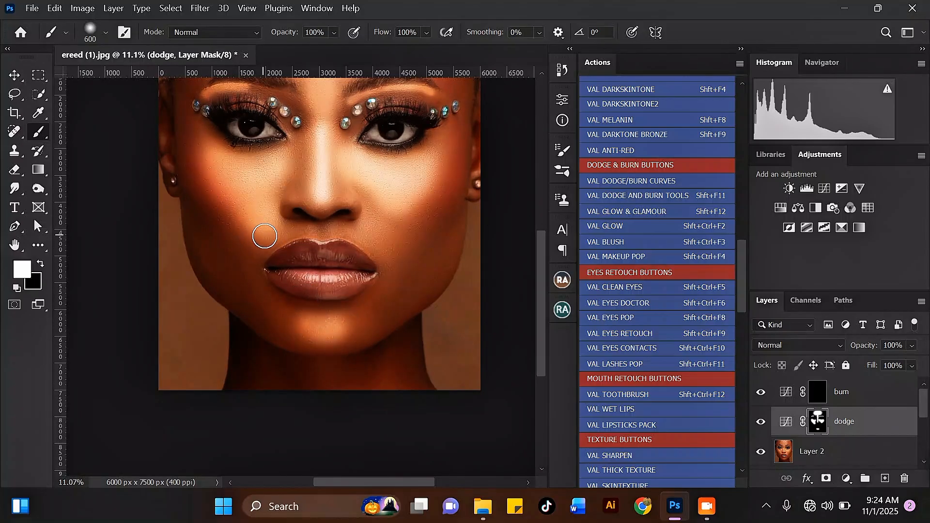
pyautogui.moveTo(306, 271); pyautogui.dragTo(340, 277)
pyautogui.scroll(-3, 326, 303)
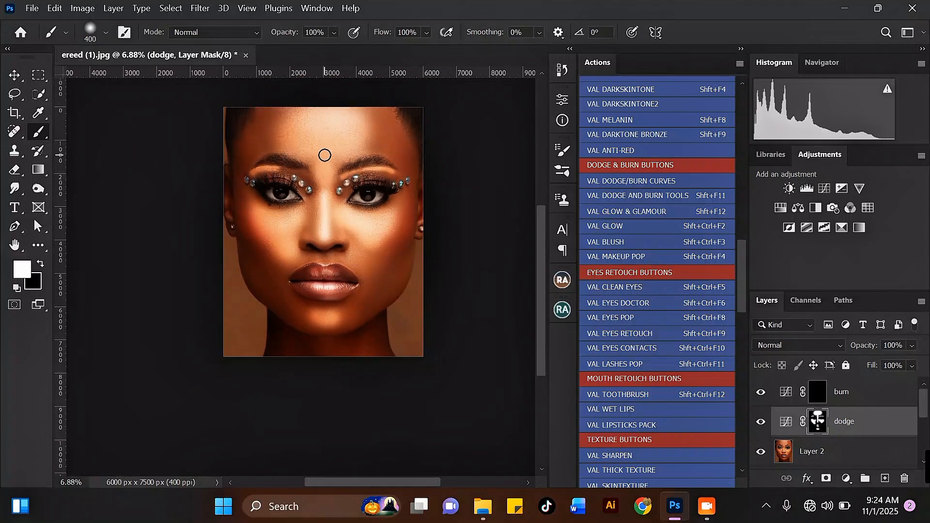
pyautogui.scroll(-1, 326, 151)
pyautogui.scroll(3, 326, 151)
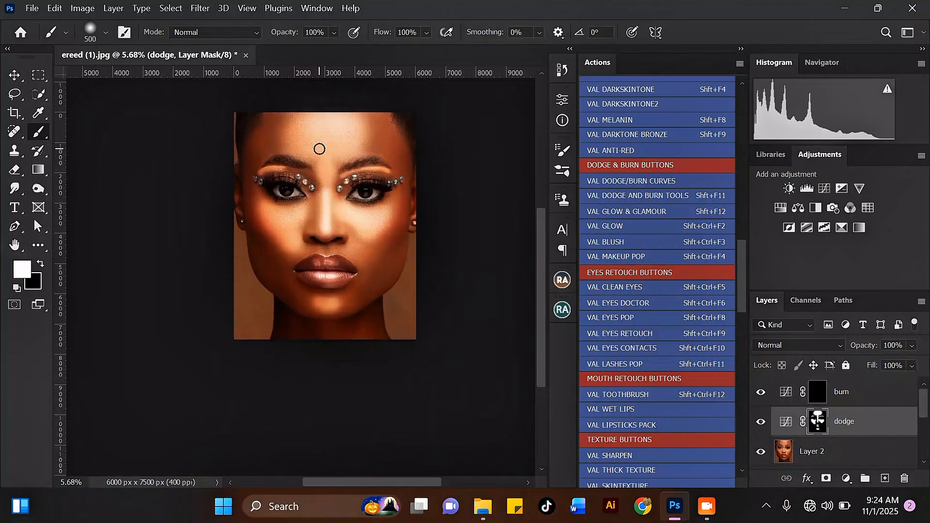
pyautogui.scroll(2, 324, 136)
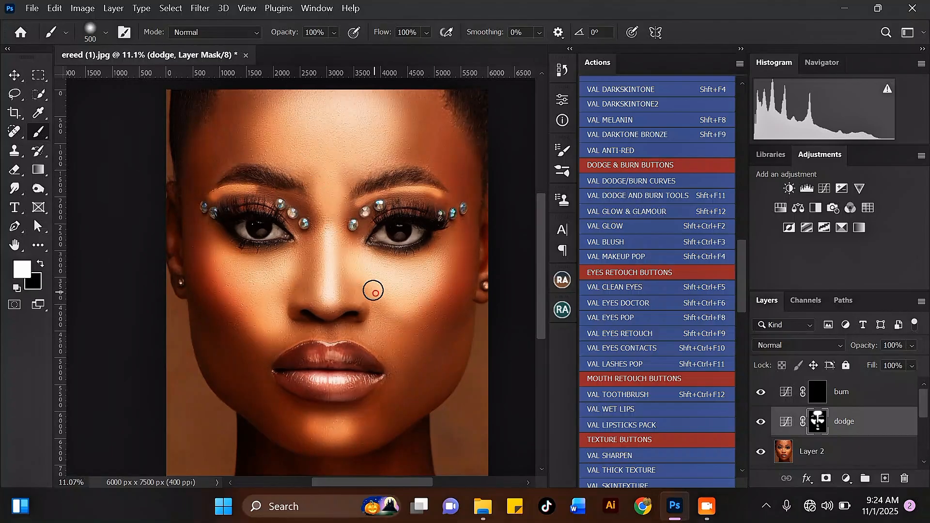
pyautogui.scroll(-1, 380, 278)
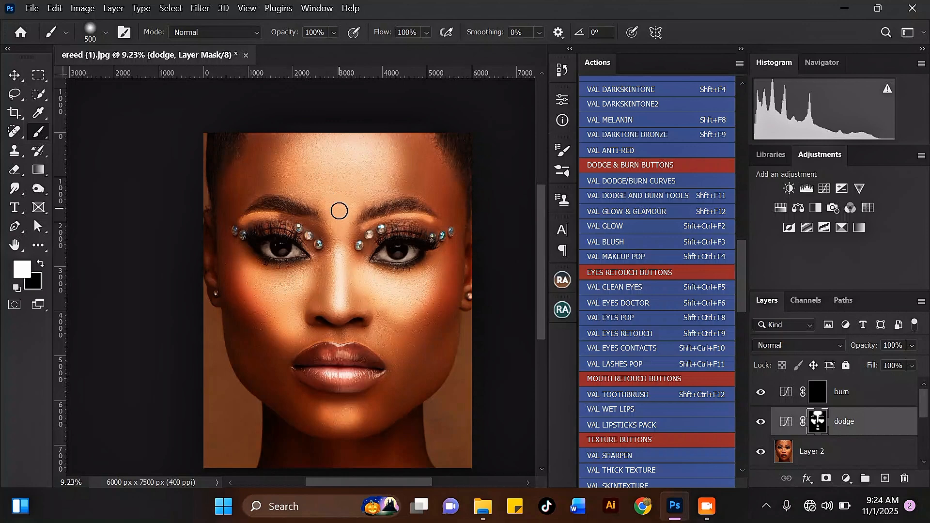
pyautogui.scroll(-1, 339, 210)
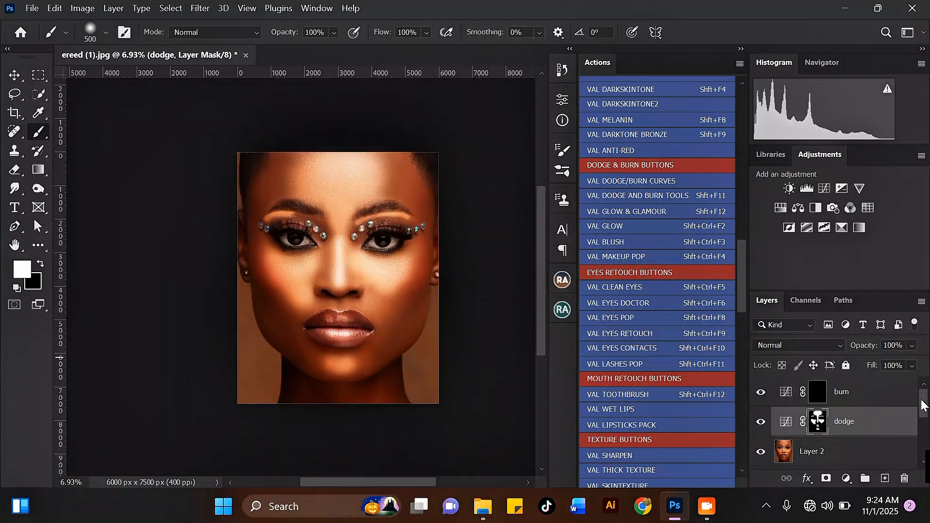
# Soften the painted highlights by feathering the dodge layer's mask to 857.4 px in its mask properties.
pyautogui.scroll(-1, 922, 405)
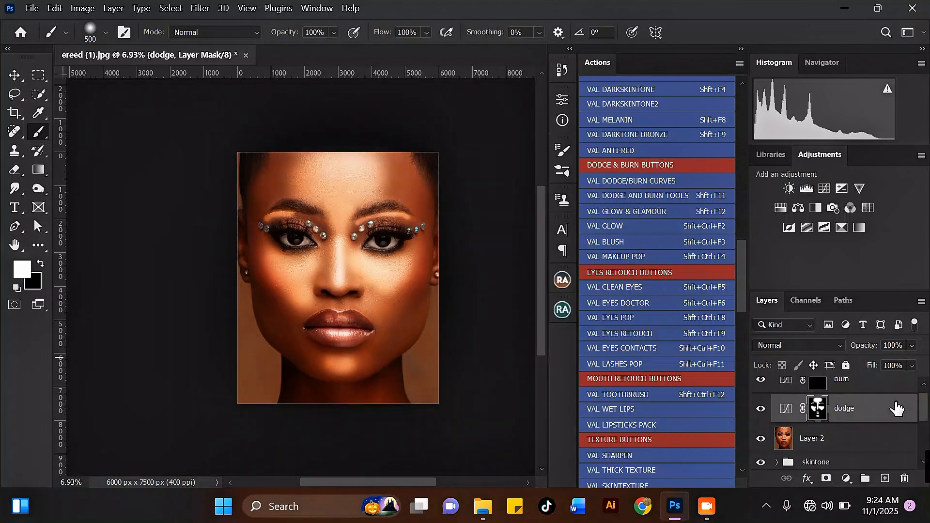
pyautogui.doubleClick(787, 412)
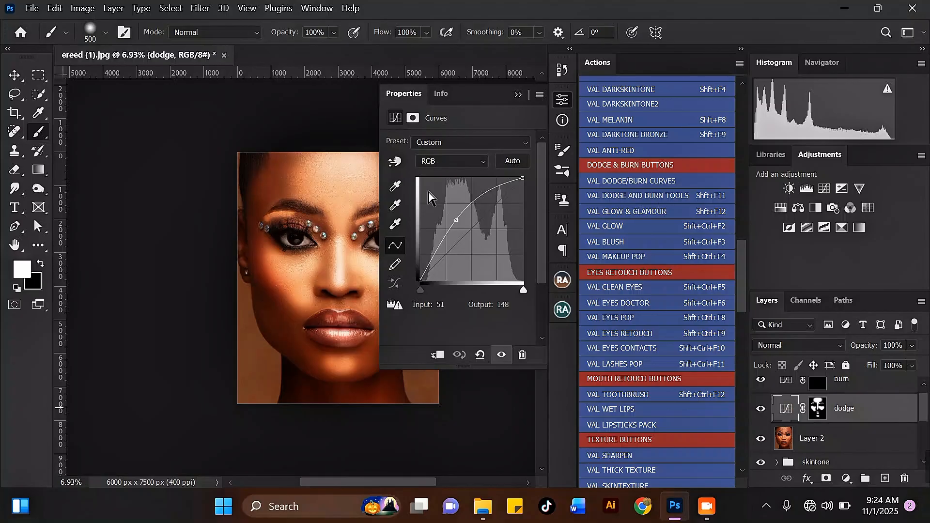
pyautogui.click(413, 118)
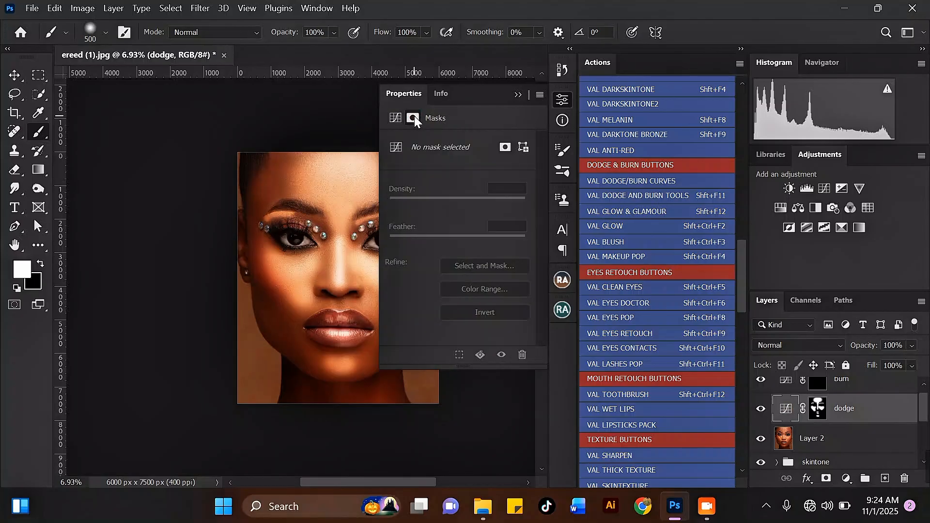
pyautogui.click(505, 147)
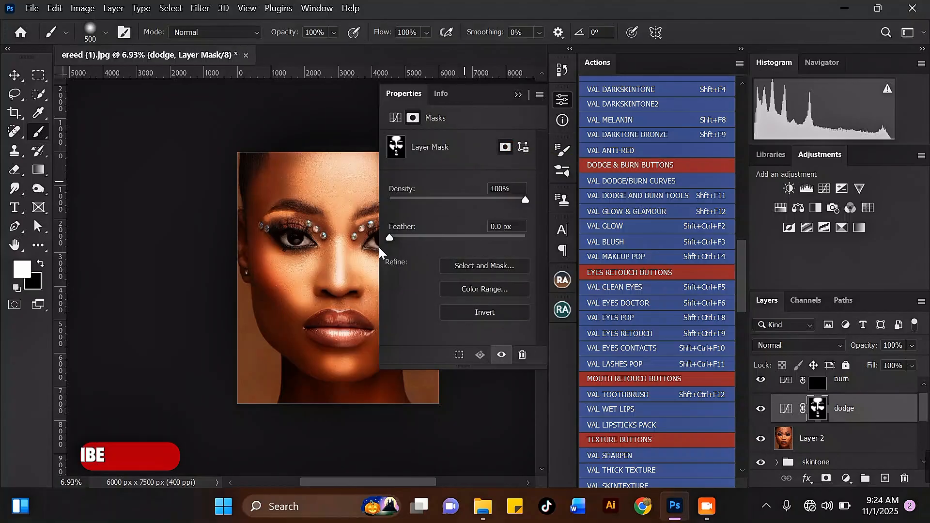
pyautogui.hotkey('ctrl', '-')
pyautogui.scroll(-3, 172, 195)
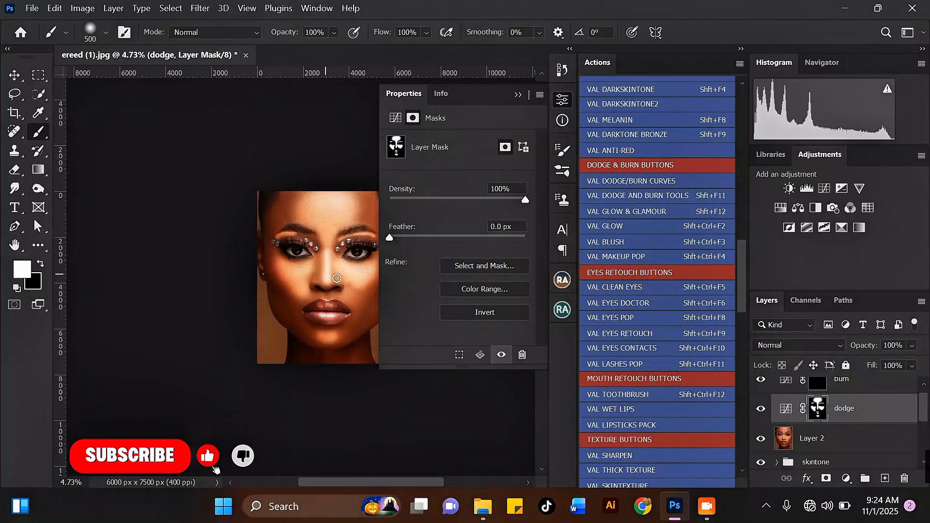
pyautogui.scroll(8, 363, 278)
pyautogui.scroll(-4, 203, 240)
pyautogui.scroll(2, 267, 239)
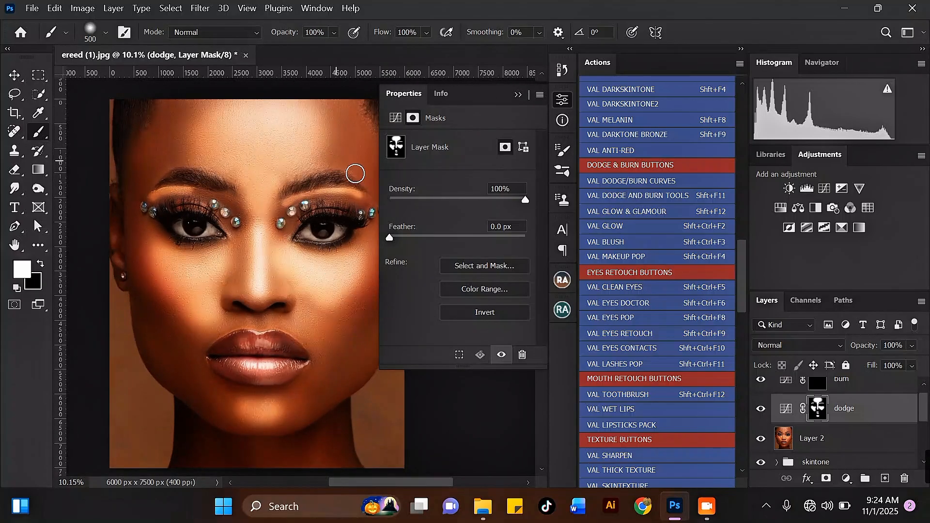
pyautogui.moveTo(391, 237); pyautogui.dragTo(445, 234)
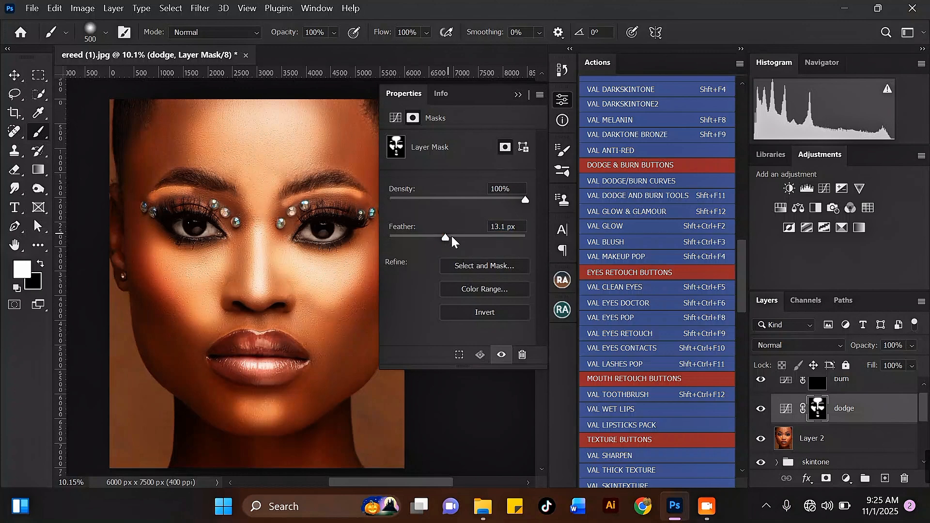
pyautogui.click(475, 237)
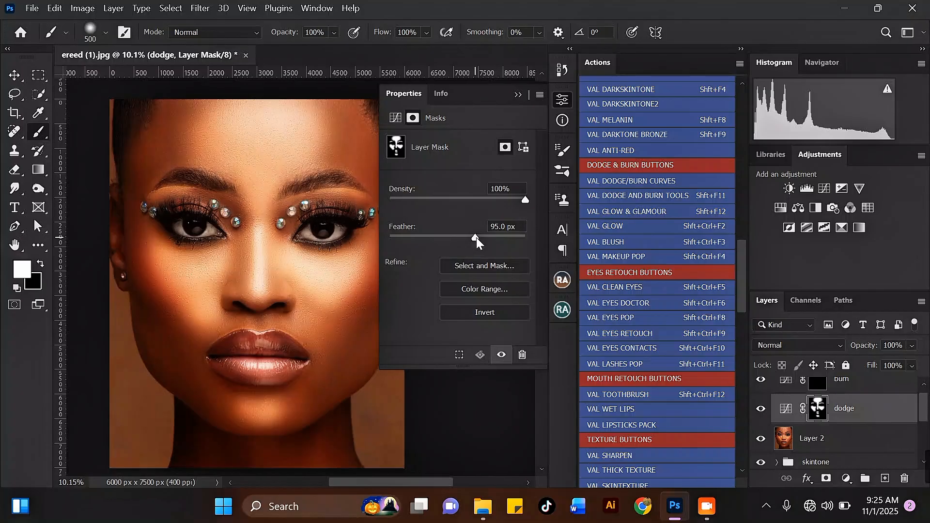
pyautogui.click(494, 237)
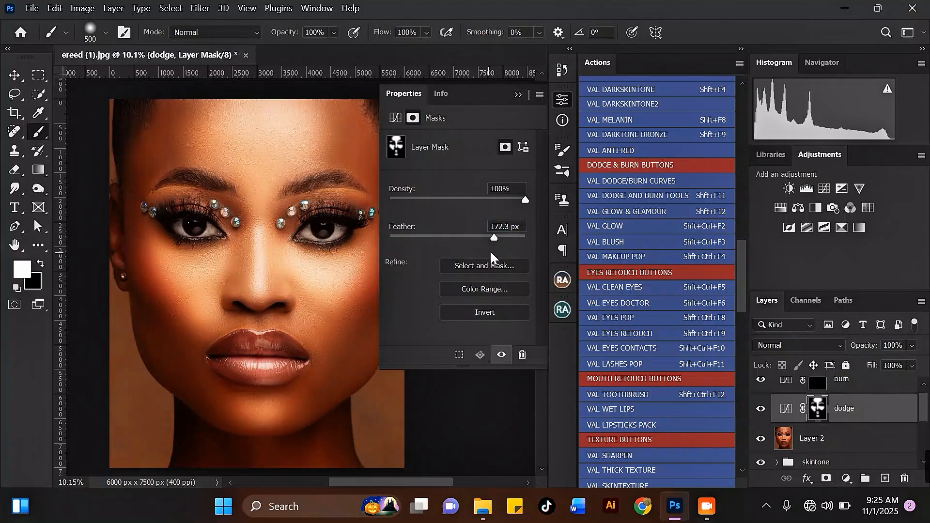
pyautogui.click(513, 237)
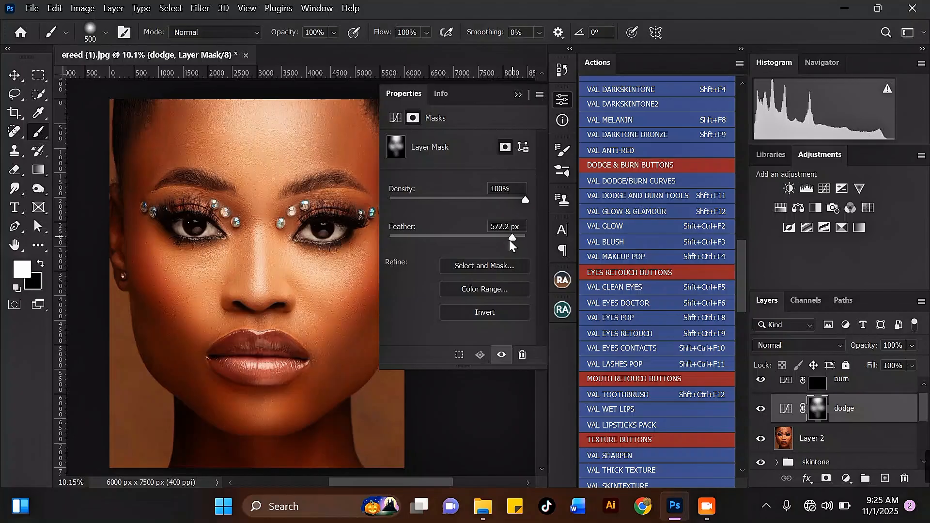
pyautogui.moveTo(512, 239); pyautogui.dragTo(515, 239)
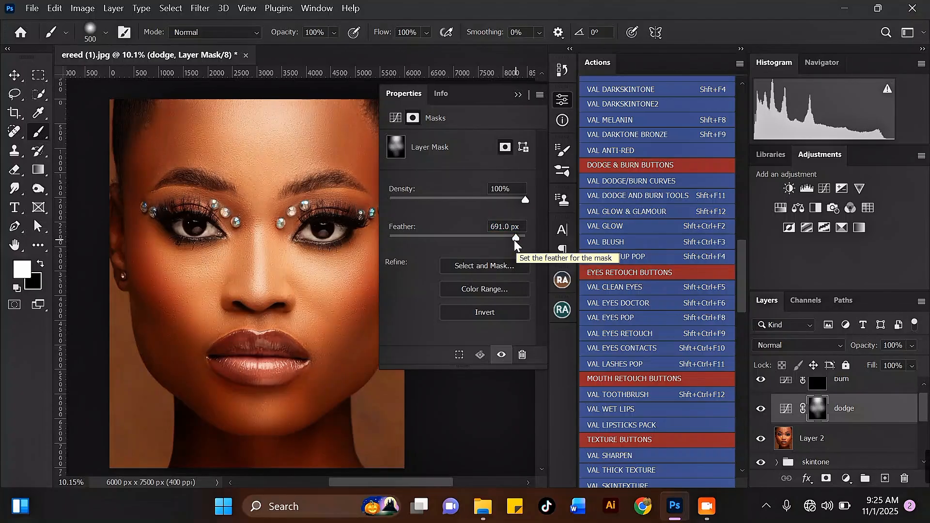
pyautogui.moveTo(516, 239); pyautogui.dragTo(516, 239)
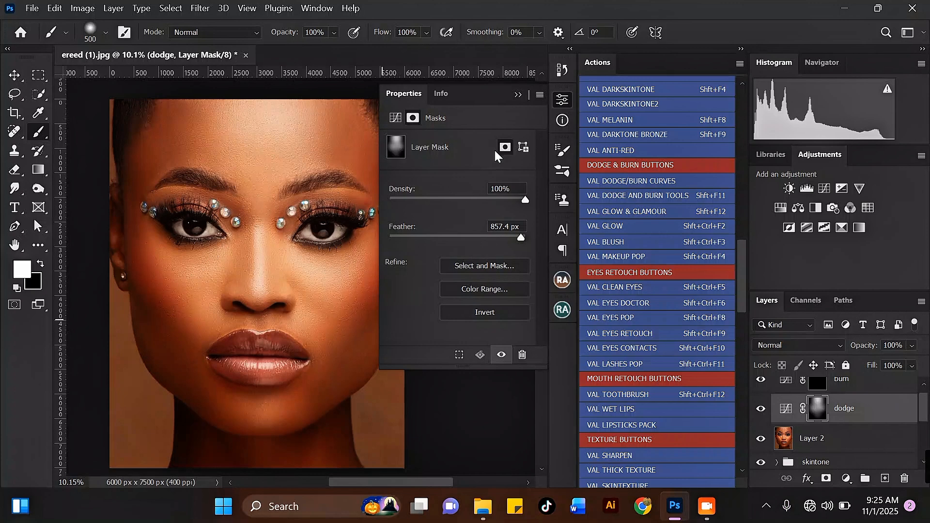
pyautogui.click(520, 95)
# Compare the face with the dodge layer hidden and shown, and examine how the feathered highlights blend into the skin.
pyautogui.scroll(-2, 441, 189)
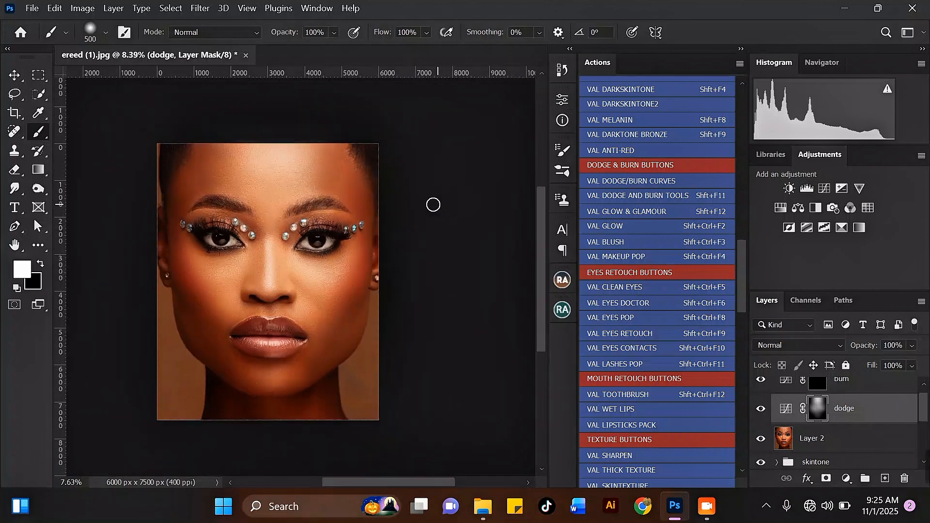
pyautogui.scroll(1, 431, 204)
pyautogui.scroll(1, 217, 220)
pyautogui.scroll(-1, 465, 197)
pyautogui.scroll(1, 228, 245)
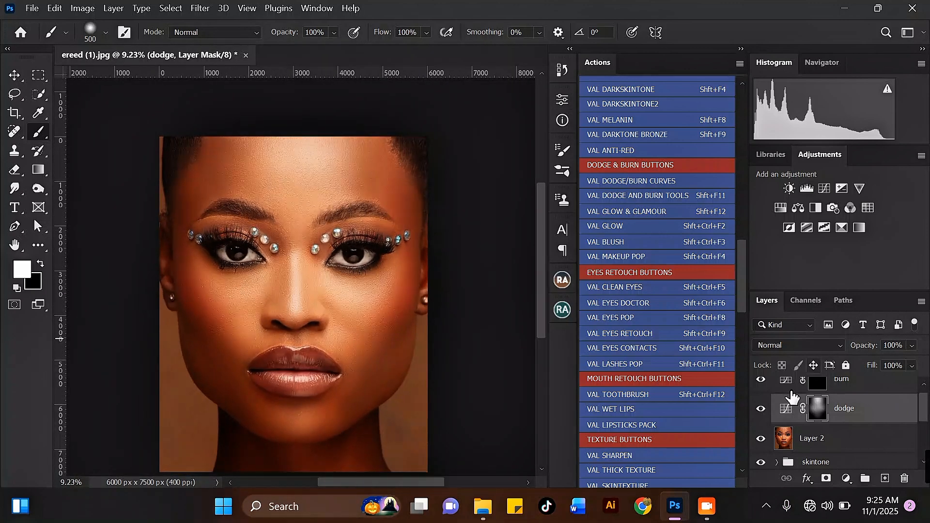
pyautogui.click(761, 409)
pyautogui.click(761, 409)
pyautogui.scroll(1, 237, 397)
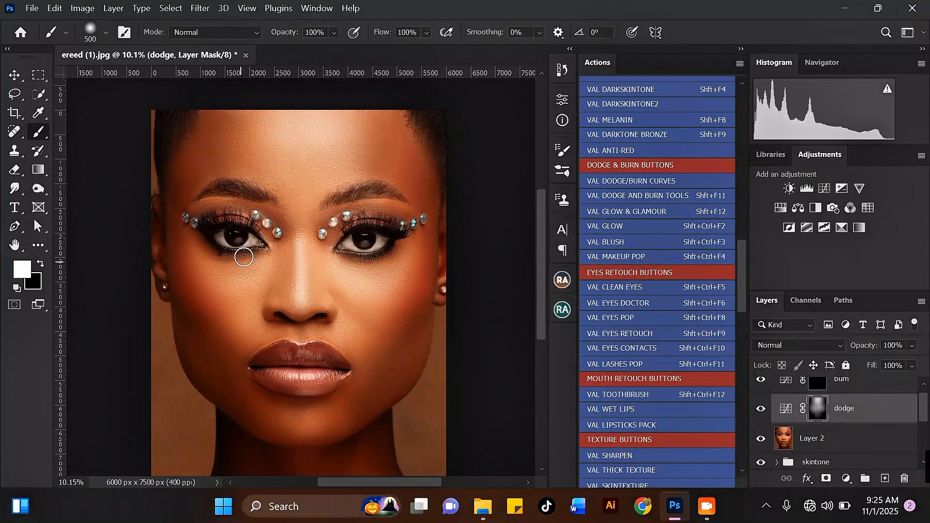
pyautogui.scroll(1, 244, 257)
pyautogui.scroll(-2, 398, 241)
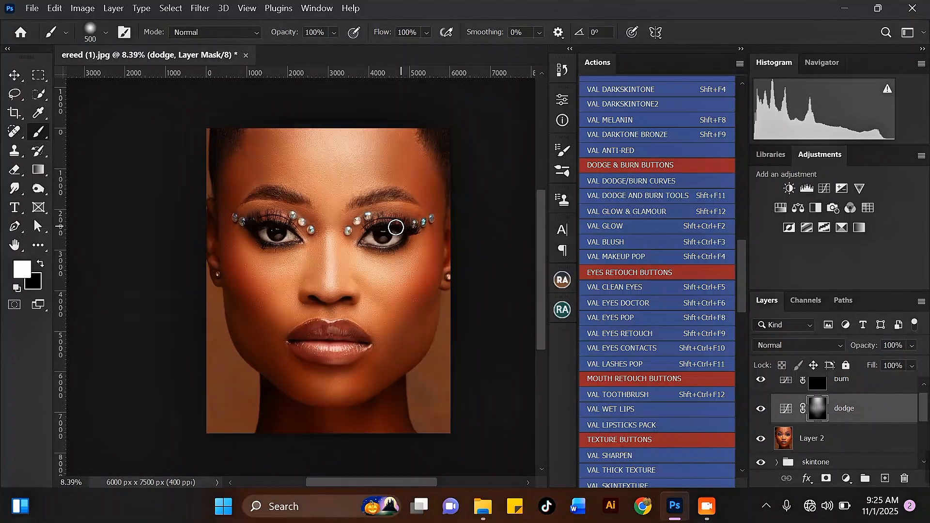
# Reduce the dodge layer's opacity to 60%.
pyautogui.click(911, 346)
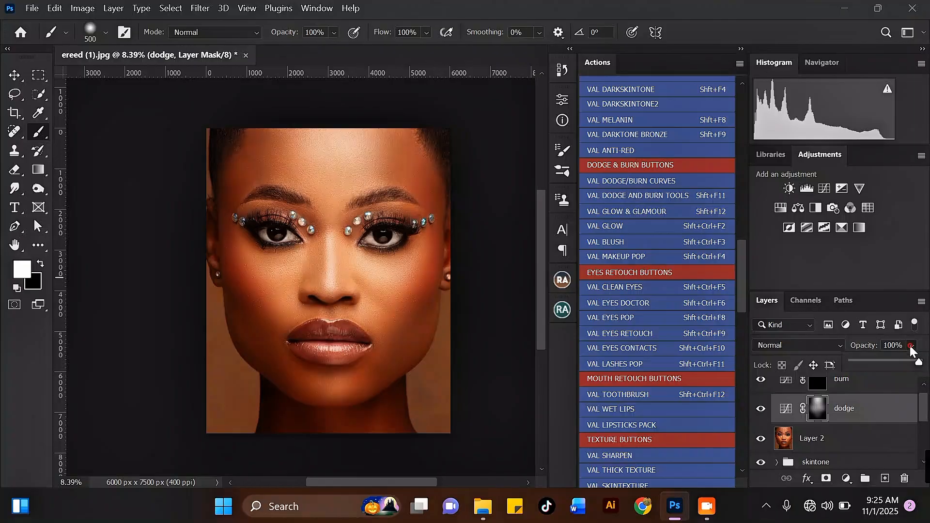
pyautogui.click(907, 365)
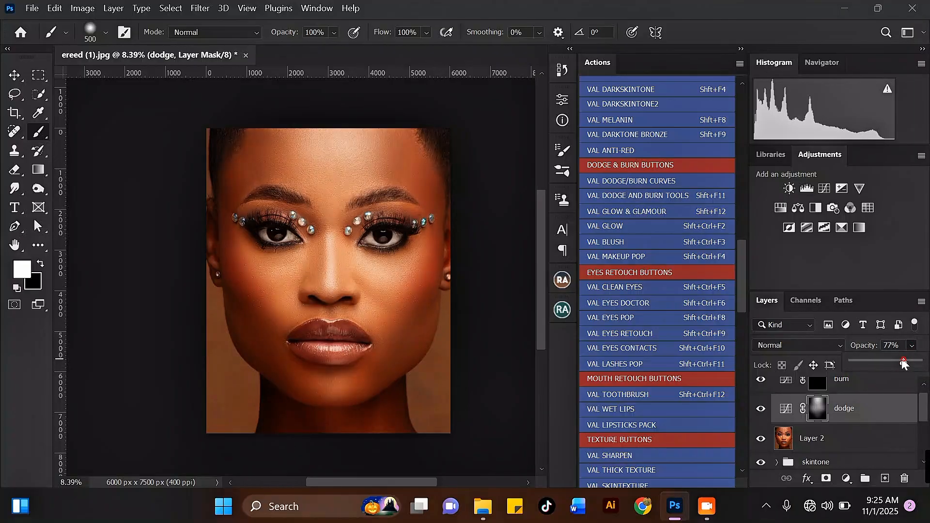
pyautogui.moveTo(899, 359); pyautogui.dragTo(897, 358)
pyautogui.click(890, 345)
pyautogui.write('60')
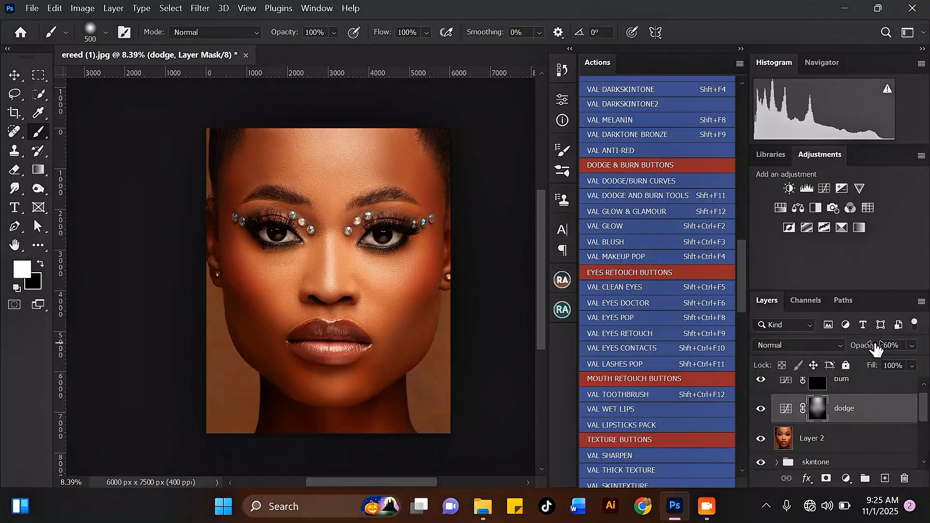
# Darken the hollows of both cheeks by painting white on the burn layer's mask with a soft brush of size 800.
pyautogui.scroll(4, 332, 243)
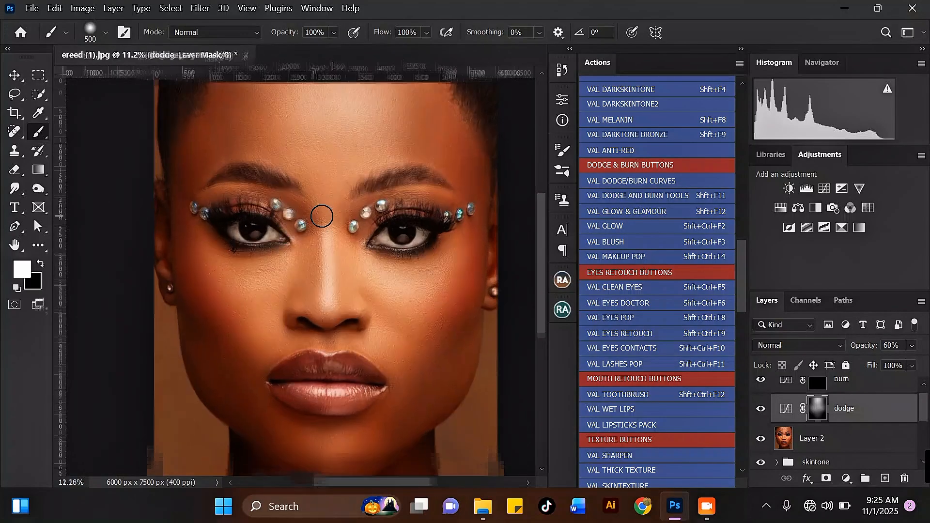
pyautogui.click(811, 385)
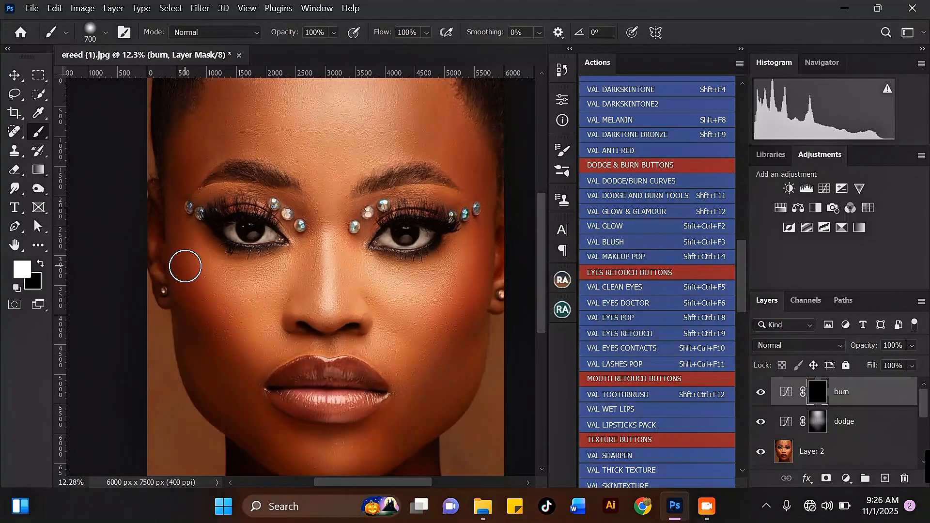
pyautogui.press(']')
pyautogui.press(']')
pyautogui.press(']')
pyautogui.moveTo(187, 261)
pyautogui.mouseDown()
pyautogui.moveTo(196, 299)
pyautogui.moveTo(244, 360)
pyautogui.mouseUp()
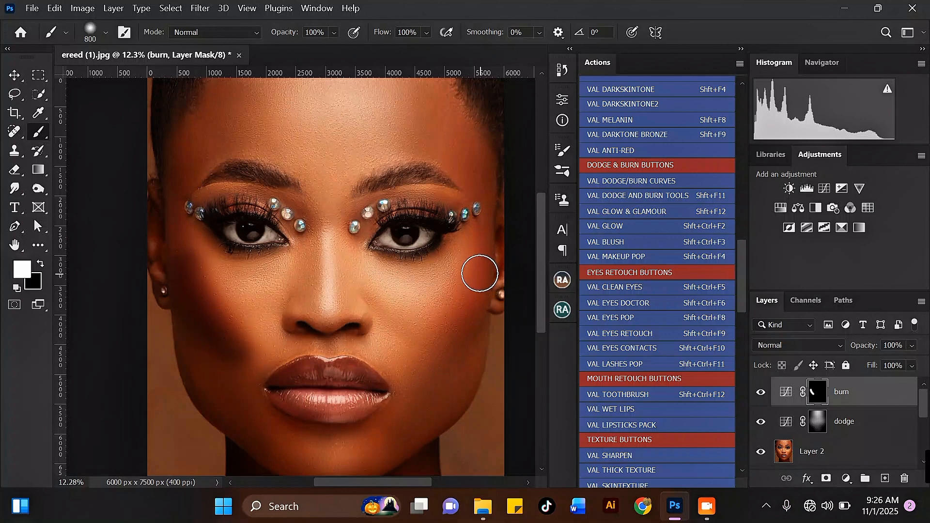
pyautogui.moveTo(475, 268)
pyautogui.mouseDown()
pyautogui.moveTo(449, 328)
pyautogui.moveTo(425, 352)
pyautogui.mouseUp()
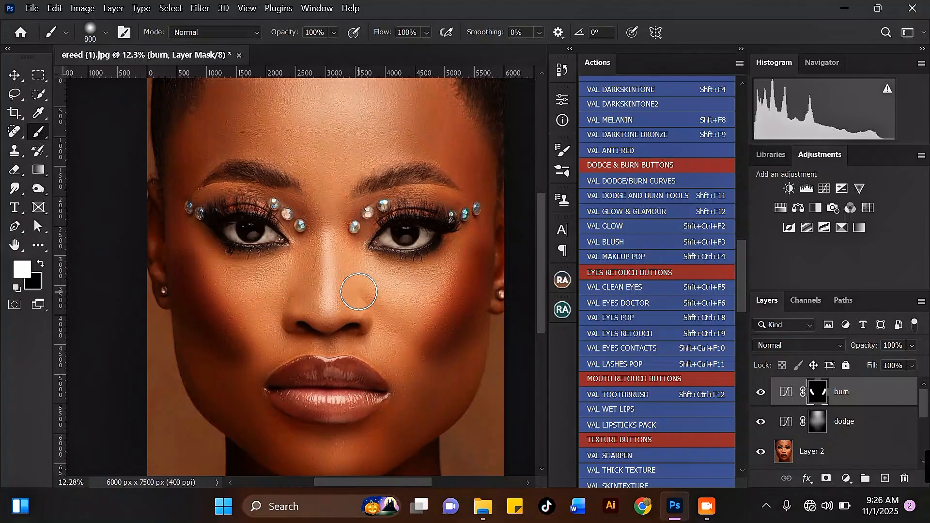
# Darken both sides of the forehead by painting white on the burn layer's mask at brush size 1000.
pyautogui.scroll(-3, 353, 286)
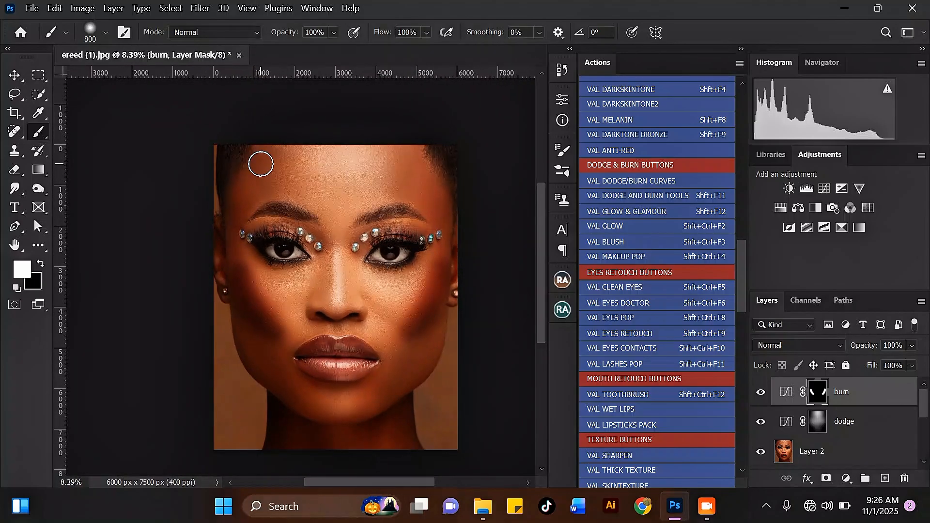
pyautogui.scroll(1, 267, 175)
pyautogui.press(']')
pyautogui.press(']')
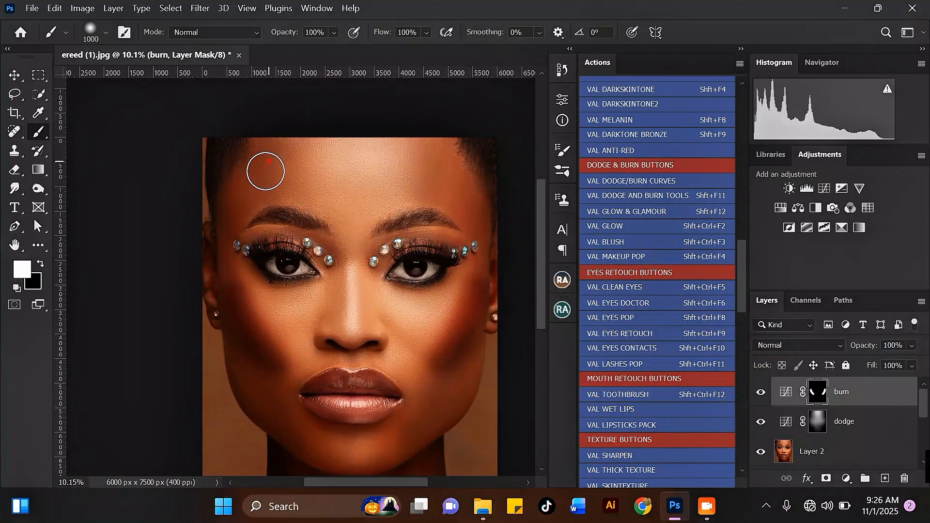
pyautogui.moveTo(266, 166)
pyautogui.mouseDown()
pyautogui.moveTo(247, 193)
pyautogui.moveTo(270, 183)
pyautogui.moveTo(281, 161)
pyautogui.mouseUp()
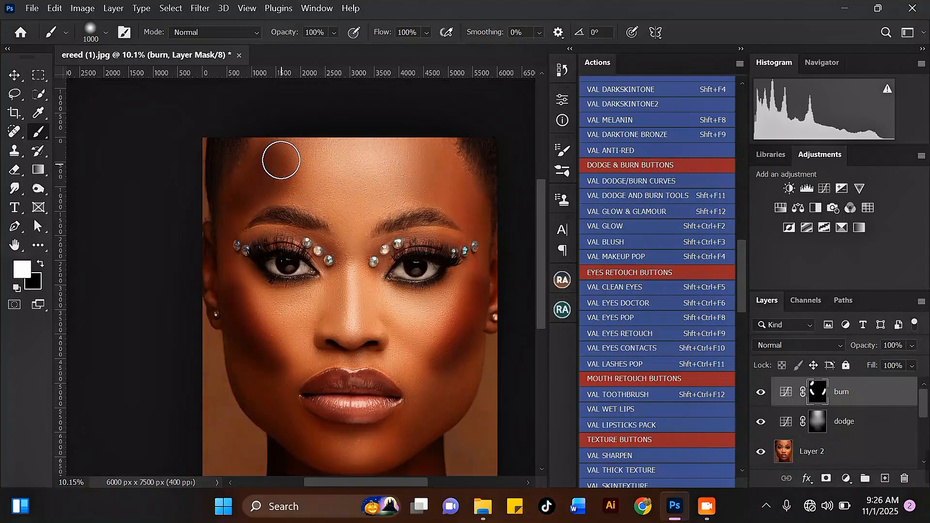
pyautogui.moveTo(456, 162)
pyautogui.mouseDown()
pyautogui.moveTo(437, 163)
pyautogui.moveTo(465, 202)
pyautogui.moveTo(430, 172)
pyautogui.moveTo(431, 196)
pyautogui.mouseUp()
# Contour both eye sockets from the inner corners by the nose bridge by painting white on the burn layer's mask at brush size 500.
pyautogui.scroll(3, 422, 200)
pyautogui.press('[')
pyautogui.press('[')
pyautogui.press('[')
pyautogui.press('[')
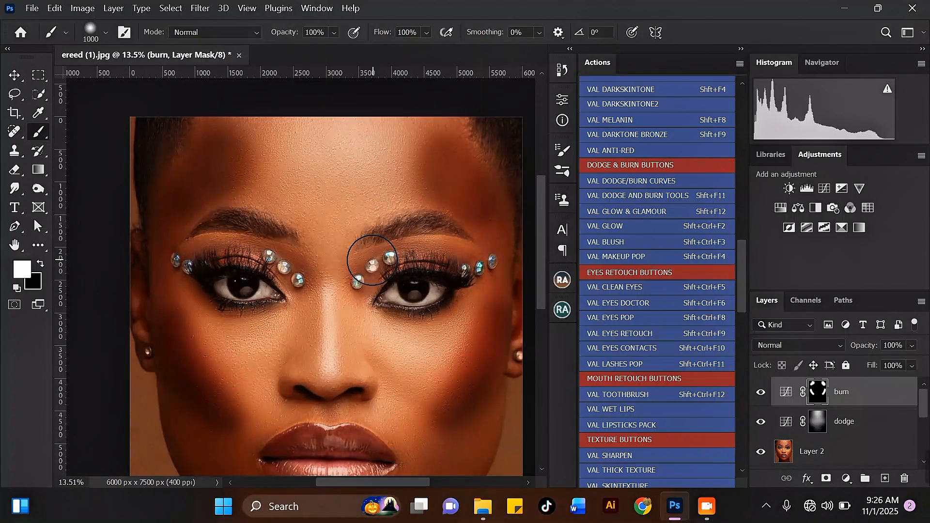
pyautogui.scroll(2, 369, 266)
pyautogui.press('[')
pyautogui.moveTo(361, 295)
pyautogui.mouseDown()
pyautogui.moveTo(395, 256)
pyautogui.moveTo(447, 250)
pyautogui.mouseUp()
pyautogui.scroll(-3, 450, 252)
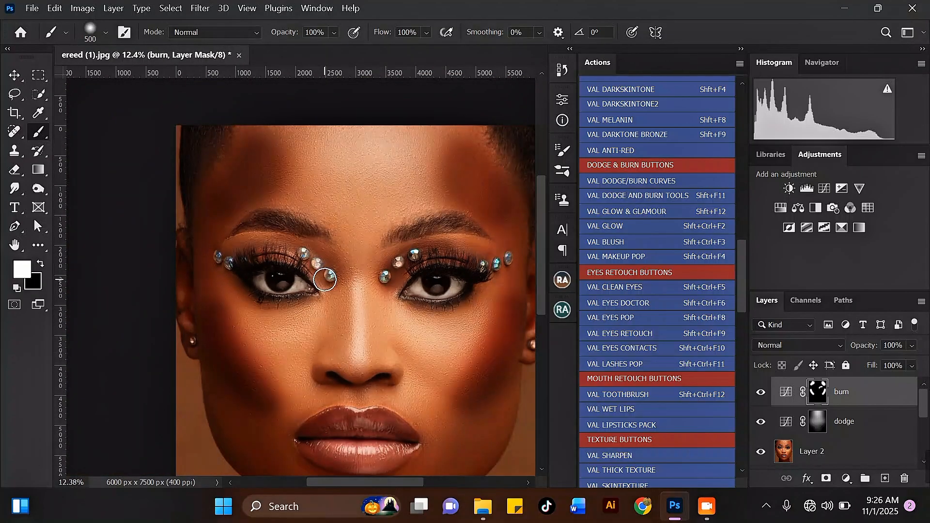
pyautogui.moveTo(322, 280)
pyautogui.mouseDown()
pyautogui.moveTo(292, 247)
pyautogui.moveTo(260, 245)
pyautogui.moveTo(295, 234)
pyautogui.mouseUp()
pyautogui.scroll(-2, 295, 234)
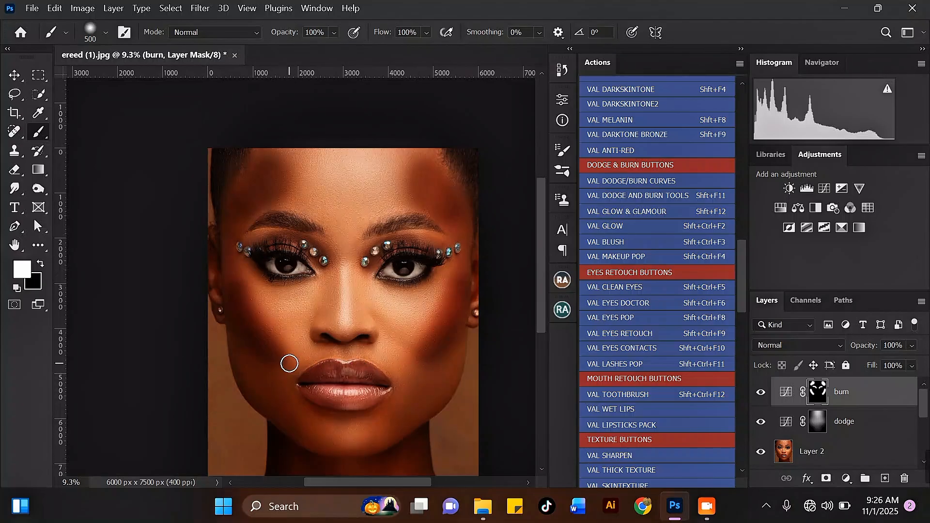
pyautogui.scroll(2, 289, 364)
pyautogui.scroll(-2, 251, 301)
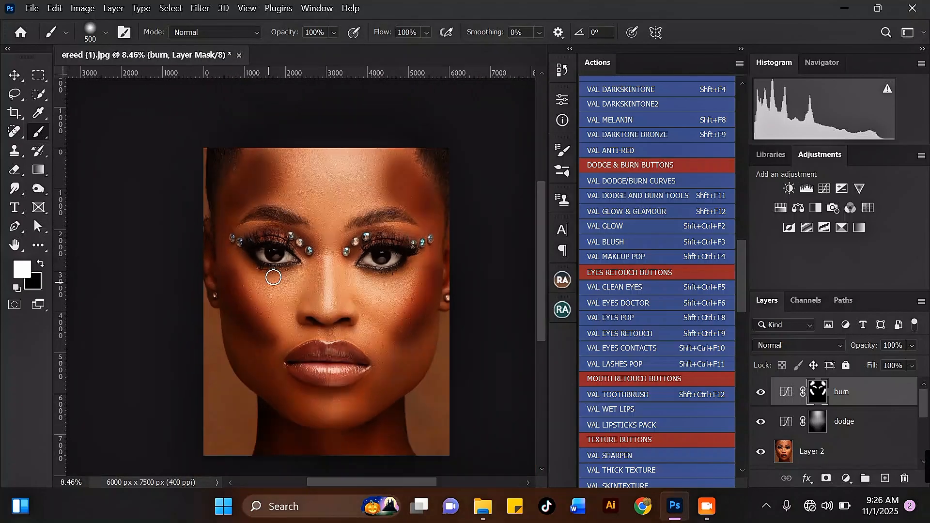
pyautogui.scroll(1, 332, 184)
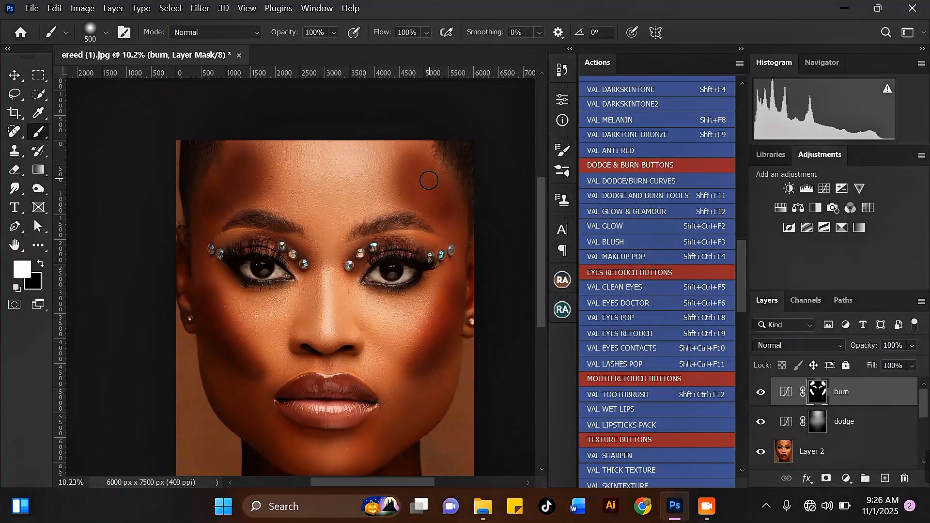
pyautogui.scroll(-2, 387, 221)
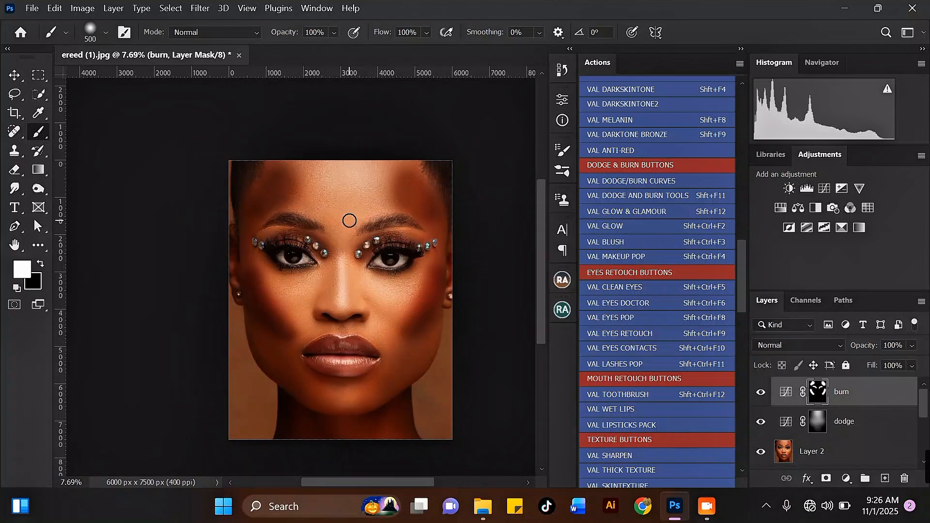
pyautogui.scroll(1, 361, 209)
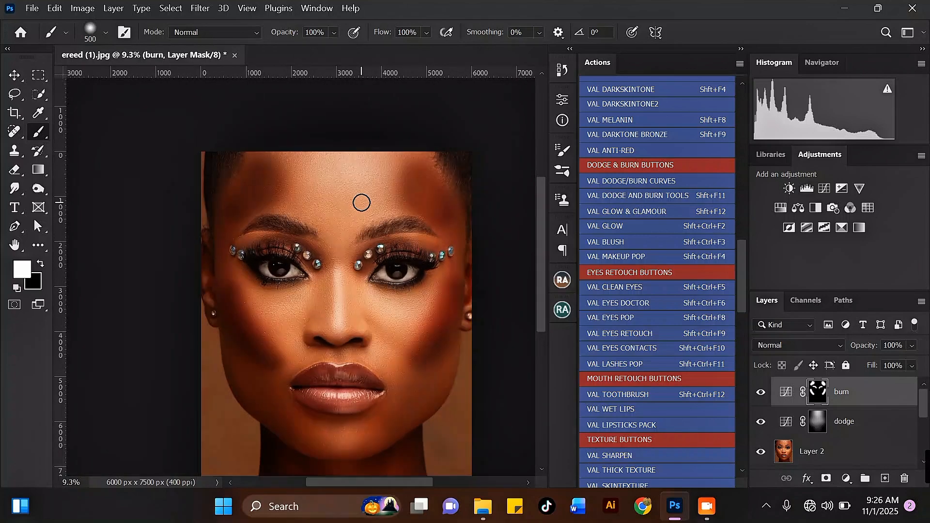
# Soften the painted shadows by feathering the burn layer's mask to 643.5 px in its mask properties.
pyautogui.doubleClick(786, 392)
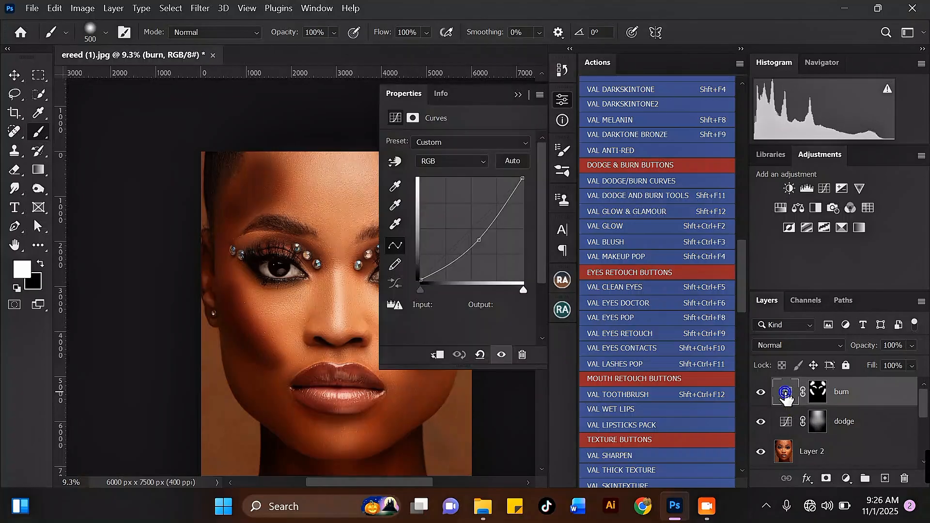
pyautogui.click(417, 119)
pyautogui.click(505, 146)
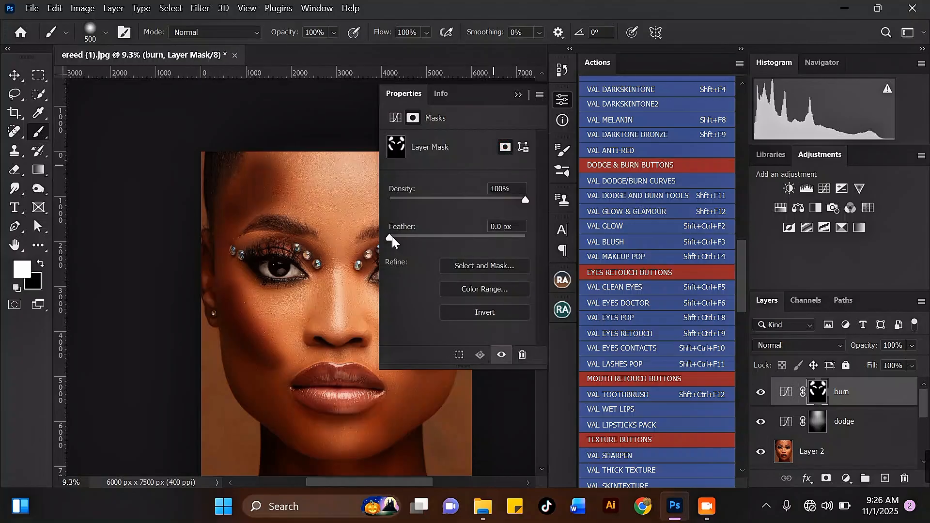
pyautogui.moveTo(321, 212); pyautogui.dragTo(227, 165)
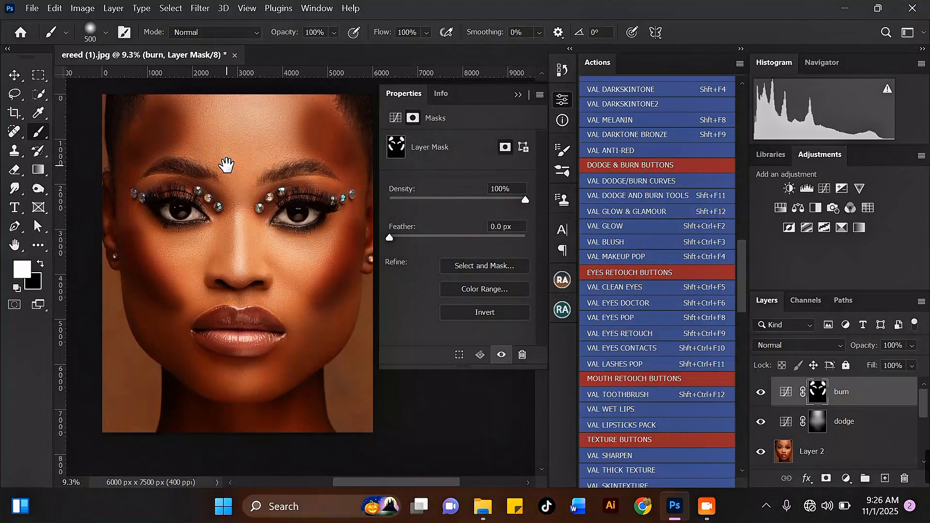
pyautogui.moveTo(390, 236); pyautogui.dragTo(506, 238)
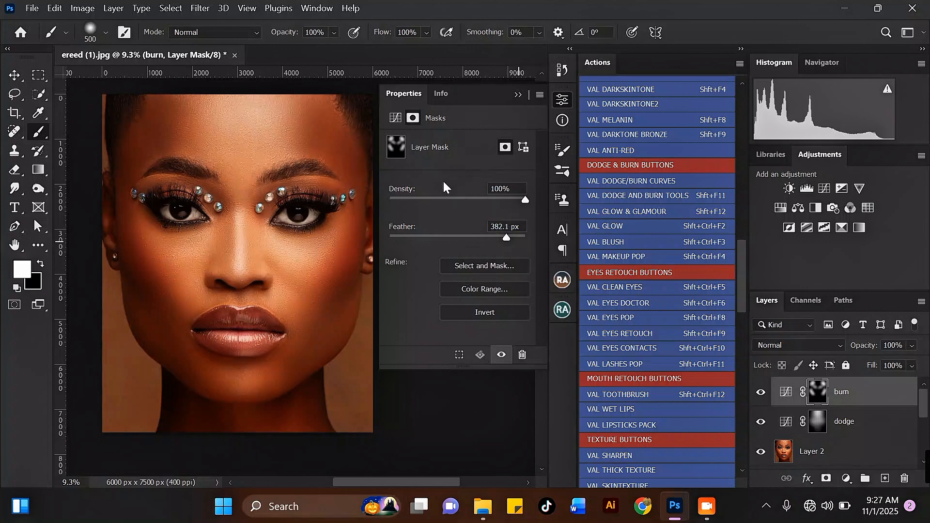
pyautogui.scroll(-2, 343, 253)
pyautogui.scroll(-2, 363, 251)
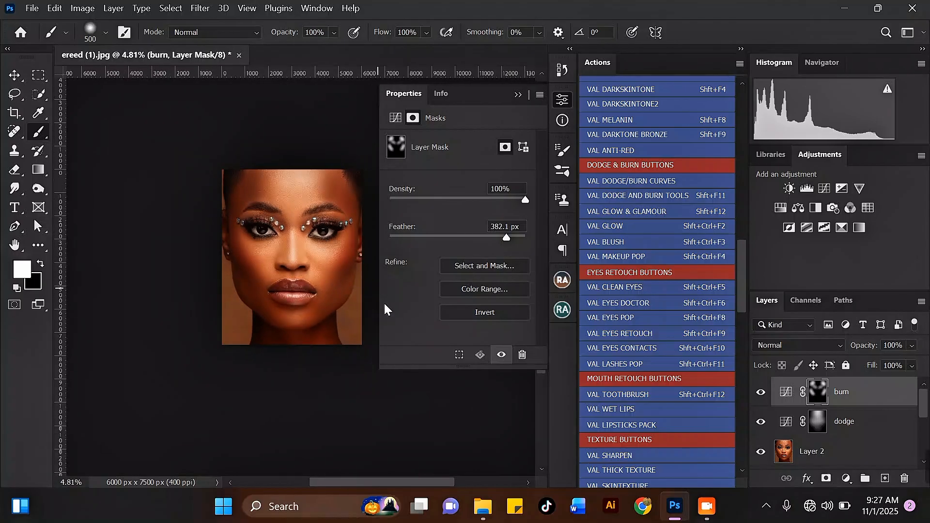
pyautogui.scroll(2, 330, 271)
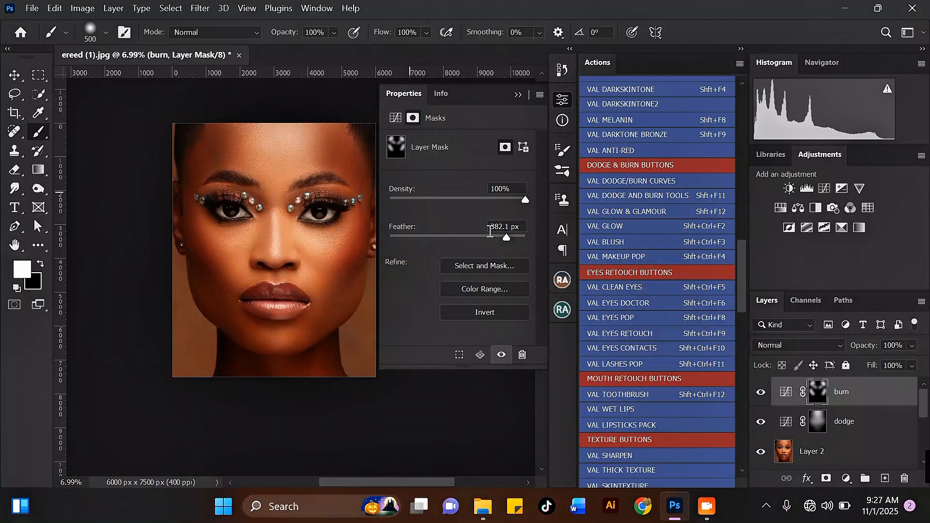
pyautogui.scroll(4, 345, 233)
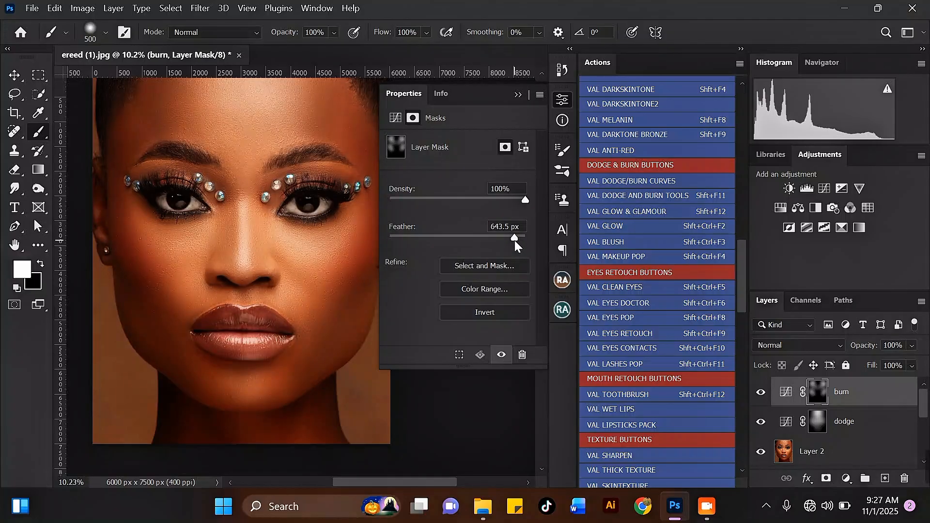
# Compare the face with the burn layer hidden and shown, and examine how the feathered shadows blend into the skin.
pyautogui.scroll(-2, 336, 227)
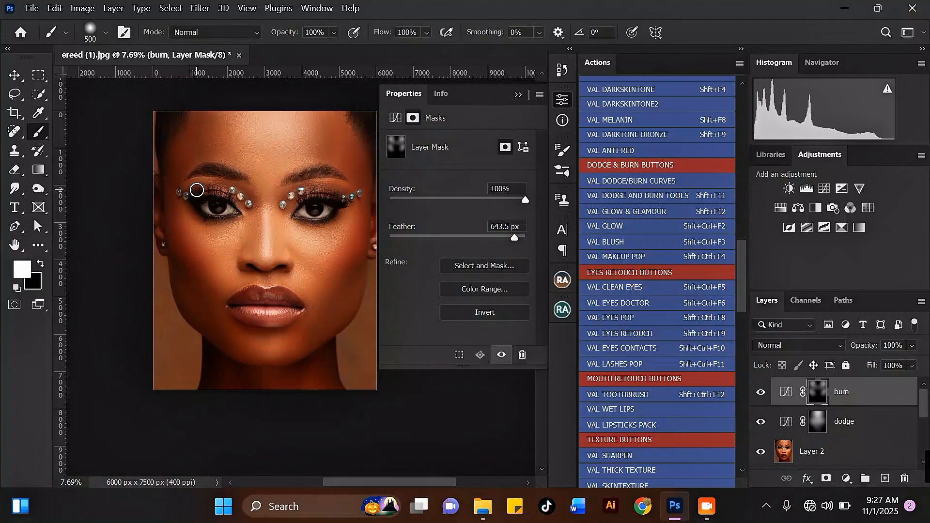
pyautogui.scroll(-3, 232, 197)
pyautogui.scroll(2, 208, 197)
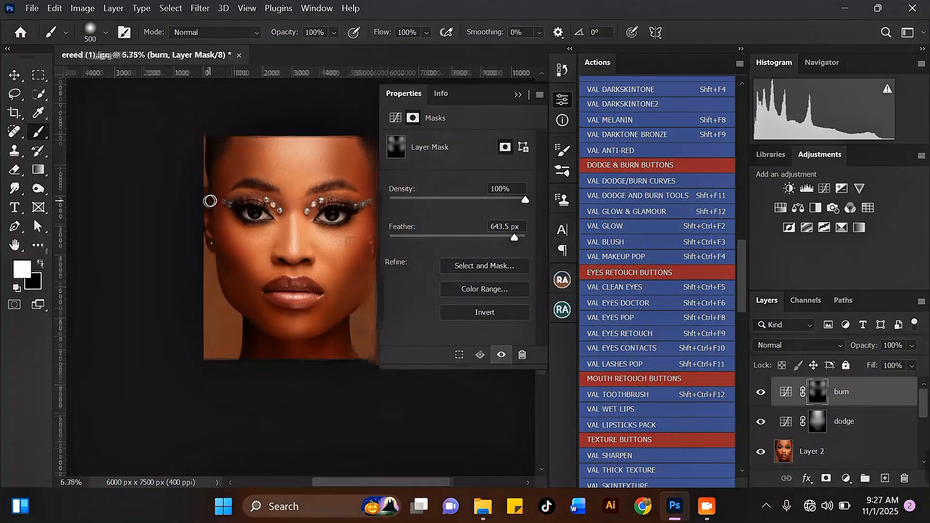
pyautogui.click(519, 94)
pyautogui.scroll(3, 218, 201)
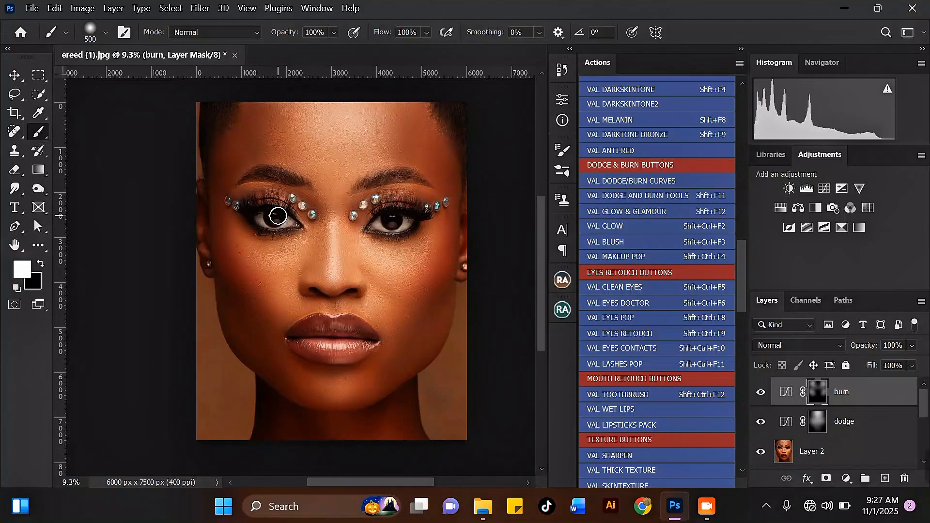
pyautogui.scroll(1, 278, 216)
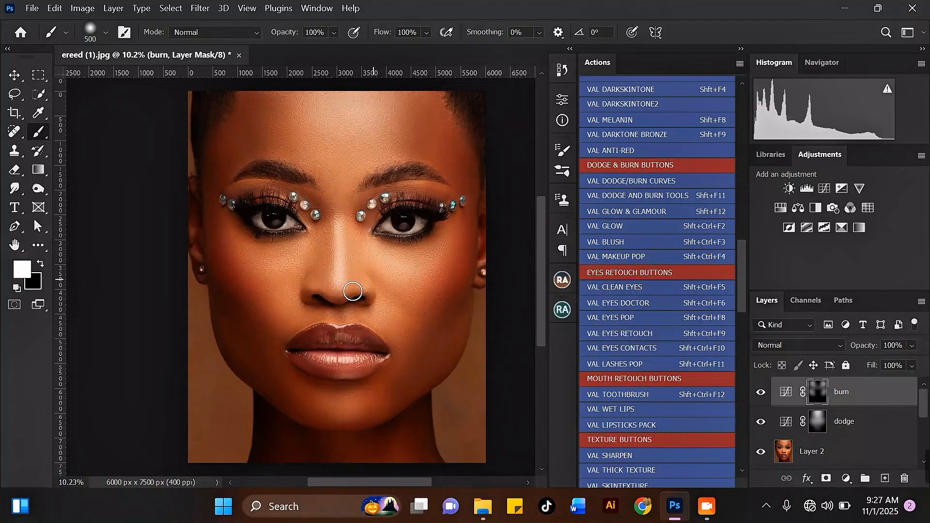
pyautogui.click(760, 393)
pyautogui.click(760, 393)
pyautogui.click(761, 393)
pyautogui.click(760, 393)
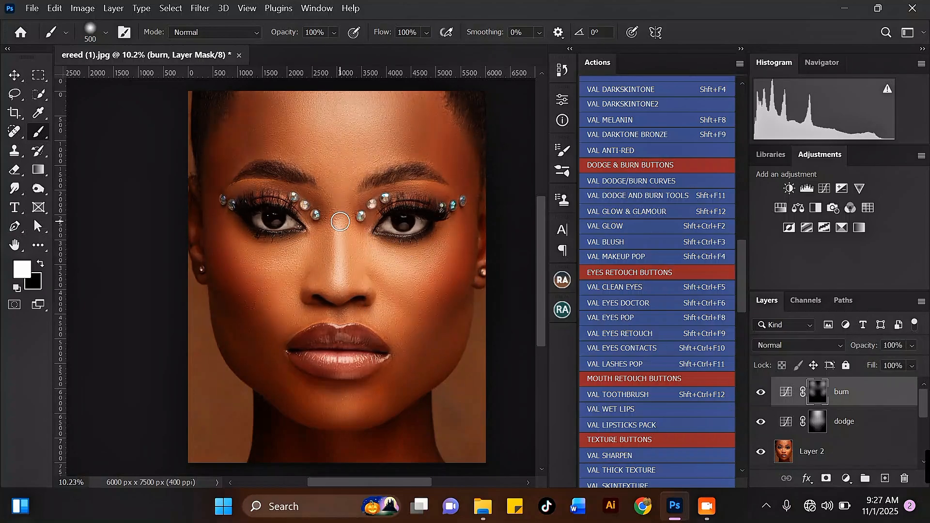
# Group the burn and dodge layers together.
pyautogui.scroll(-1, 340, 222)
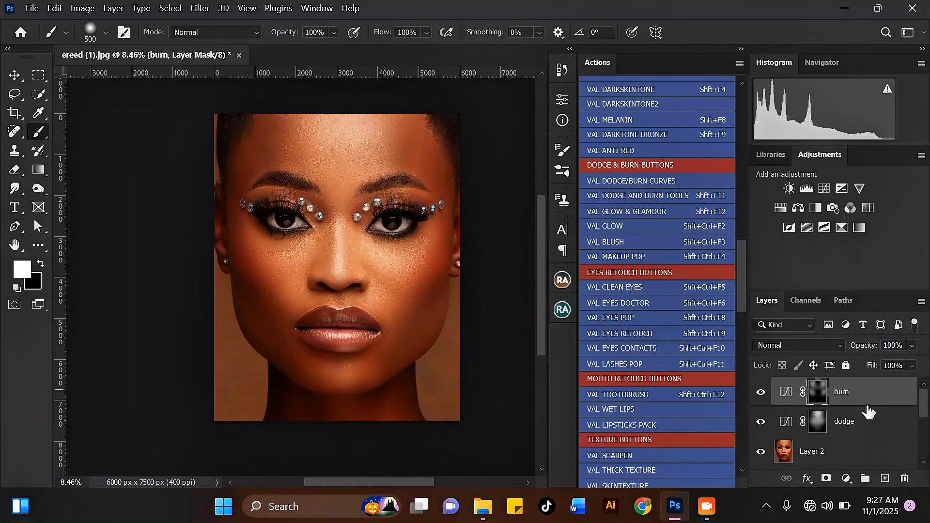
pyautogui.keyDown('shift'); pyautogui.click(867, 424); pyautogui.keyUp('shift')
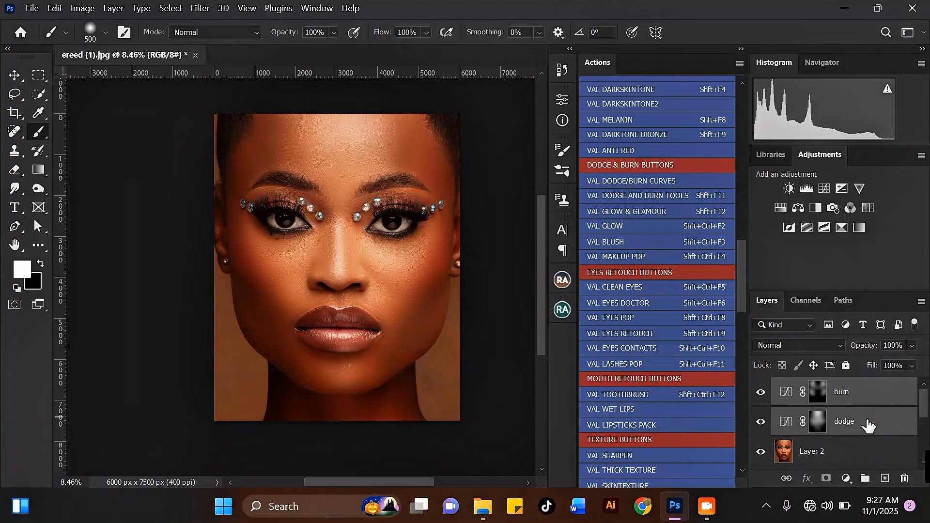
pyautogui.hotkey('ctrl', 'g')
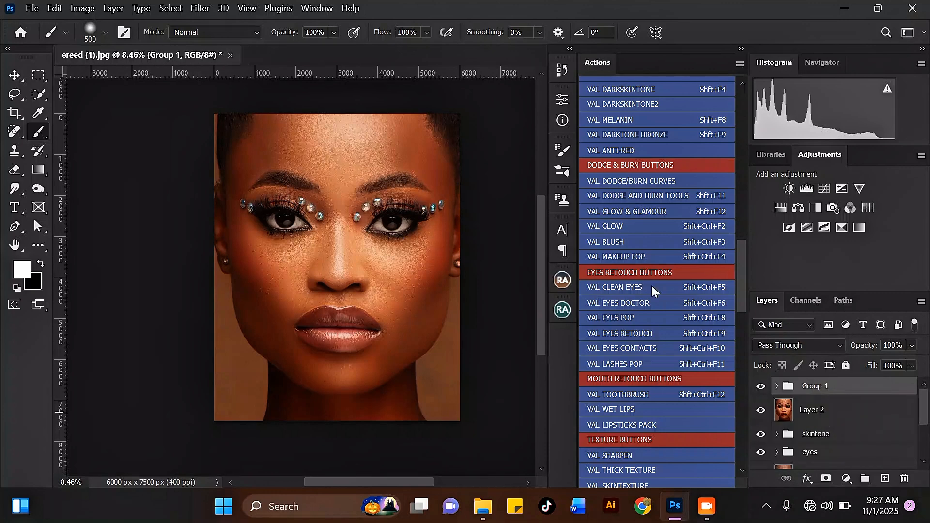
# Compare the portrait with the dodge and burn group hidden and shown, examining the overall facial contouring.
pyautogui.scroll(1, 344, 157)
pyautogui.scroll(1, 344, 158)
pyautogui.click(761, 386)
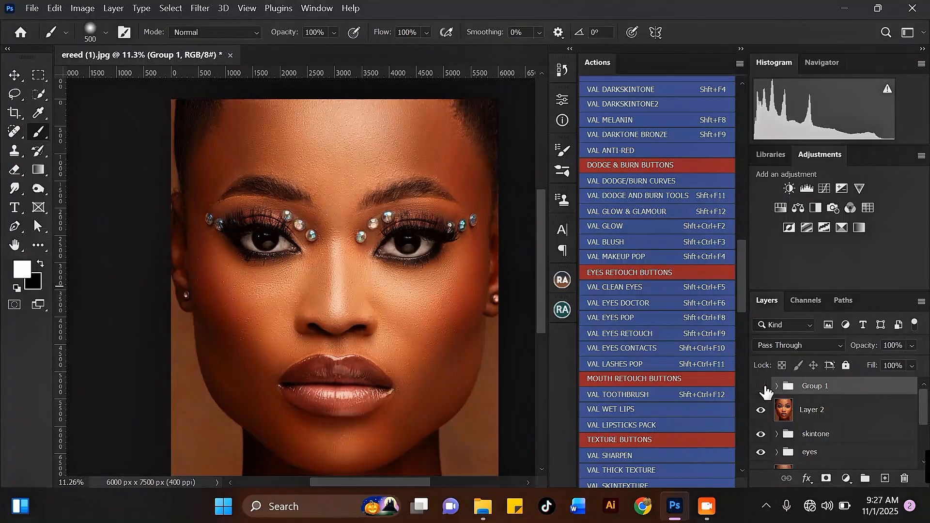
pyautogui.click(763, 386)
pyautogui.scroll(2, 421, 341)
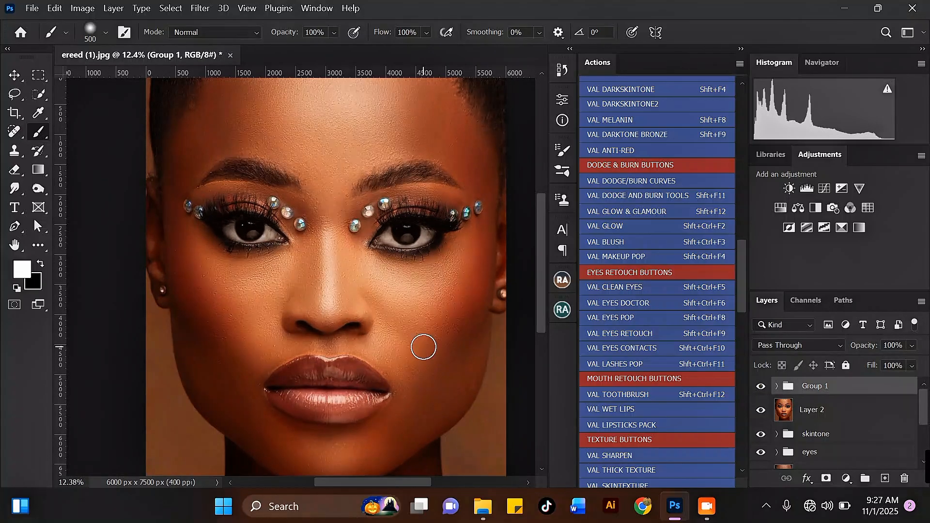
pyautogui.scroll(-5, 370, 307)
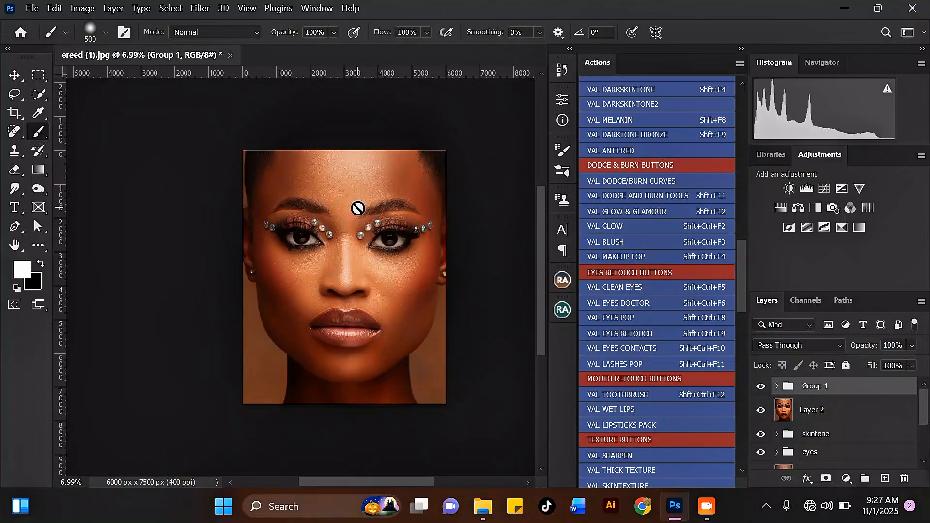
# Add a Hue/Saturation adjustment layer above the dodge and burn group and set its master Hue to +1.
pyautogui.scroll(2, 354, 246)
pyautogui.scroll(-2, 334, 247)
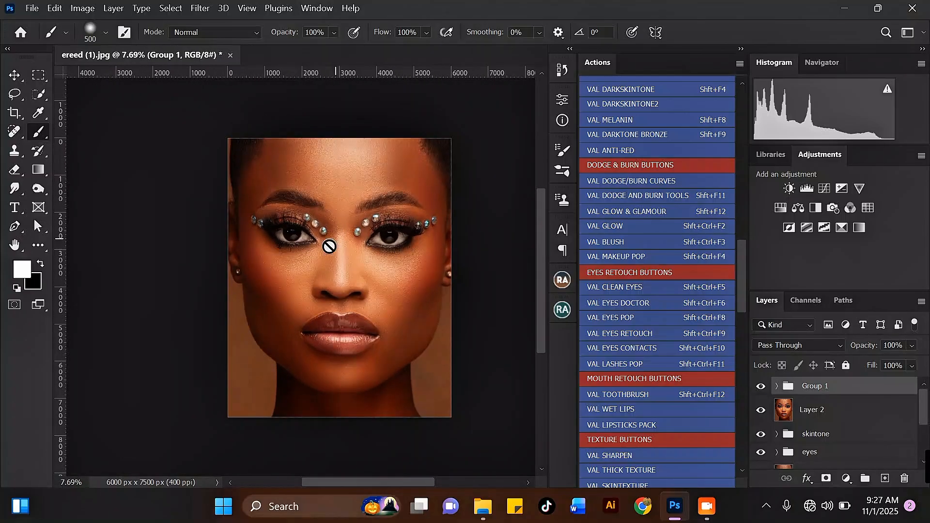
pyautogui.scroll(-1, 359, 176)
pyautogui.scroll(3, 354, 189)
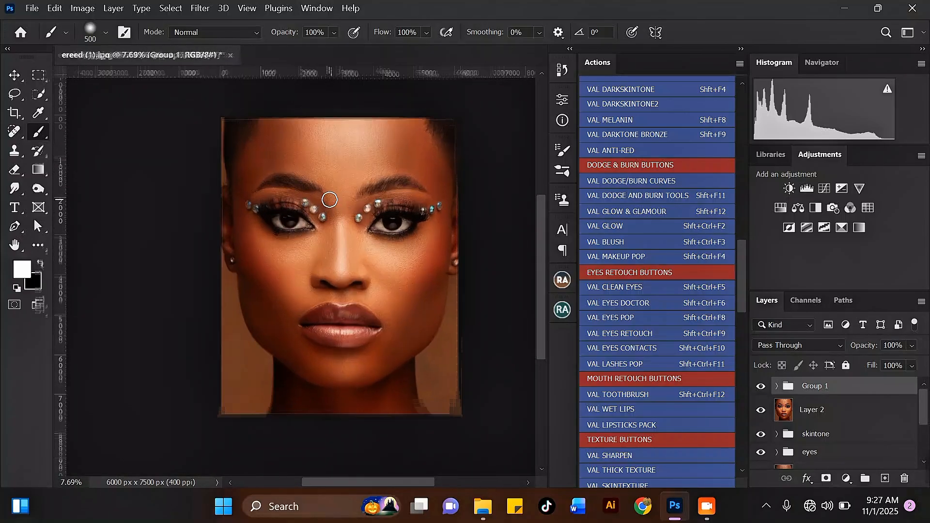
pyautogui.scroll(-1, 356, 252)
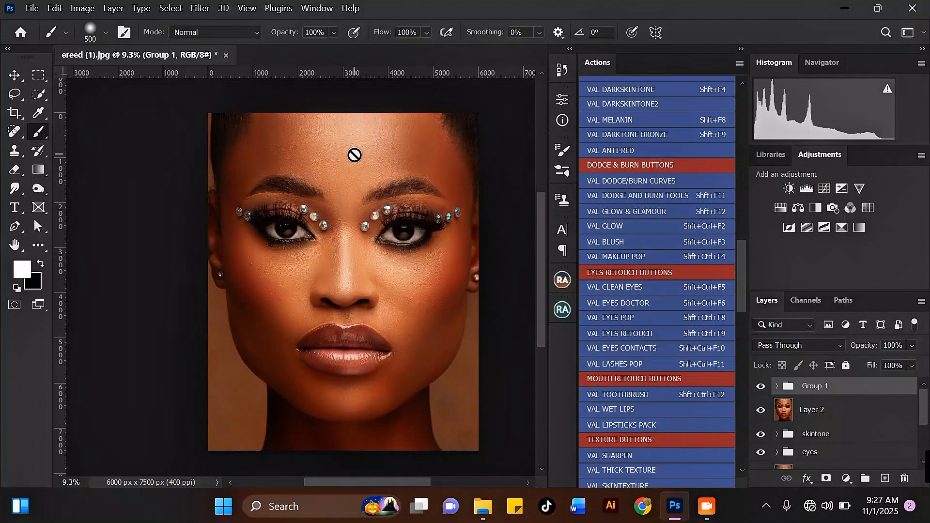
pyautogui.scroll(1, 352, 157)
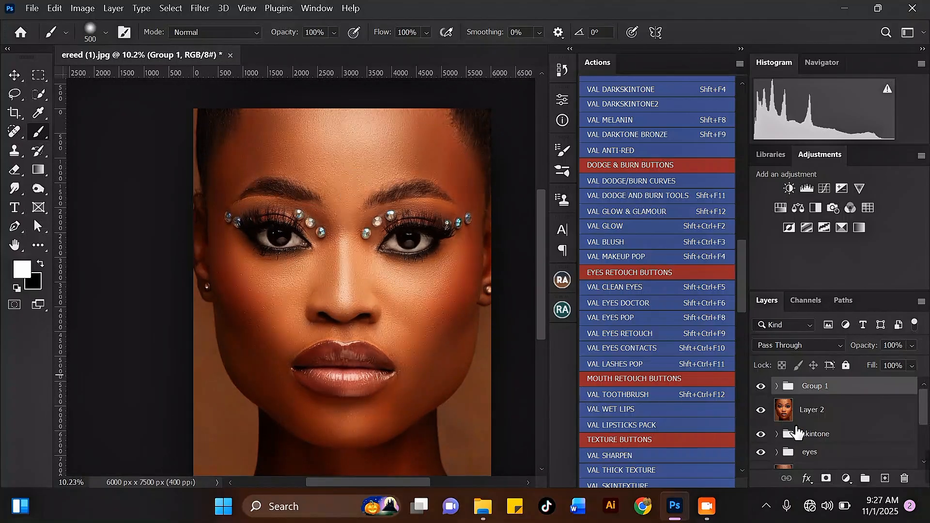
pyautogui.click(845, 478)
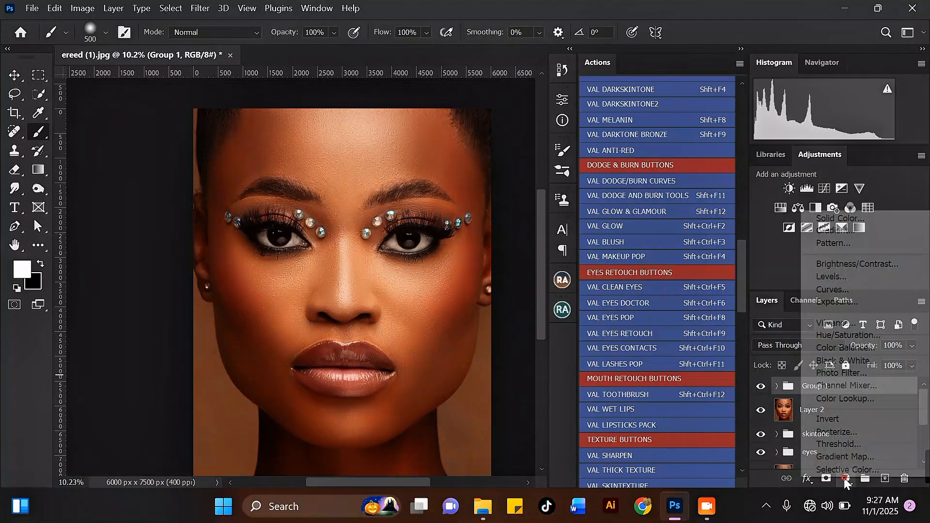
pyautogui.click(870, 337)
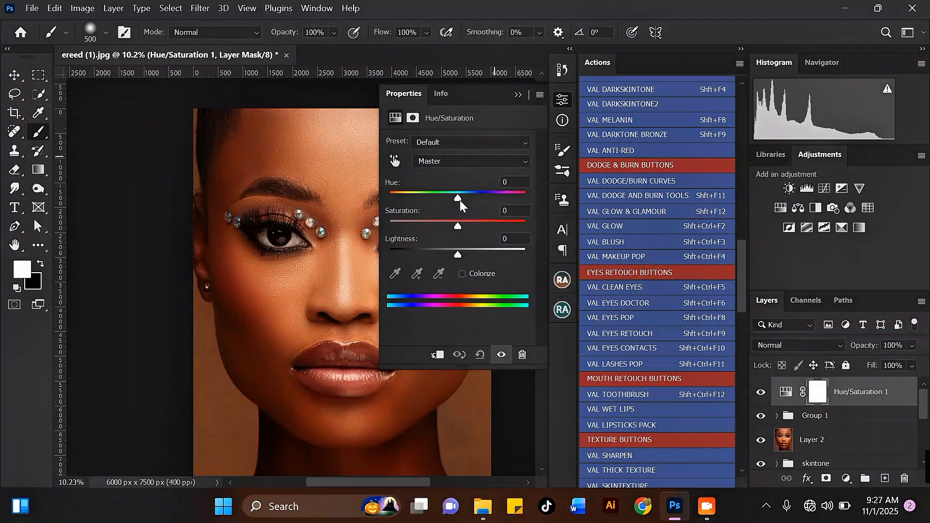
pyautogui.click(460, 199)
pyautogui.moveTo(461, 199); pyautogui.dragTo(458, 199)
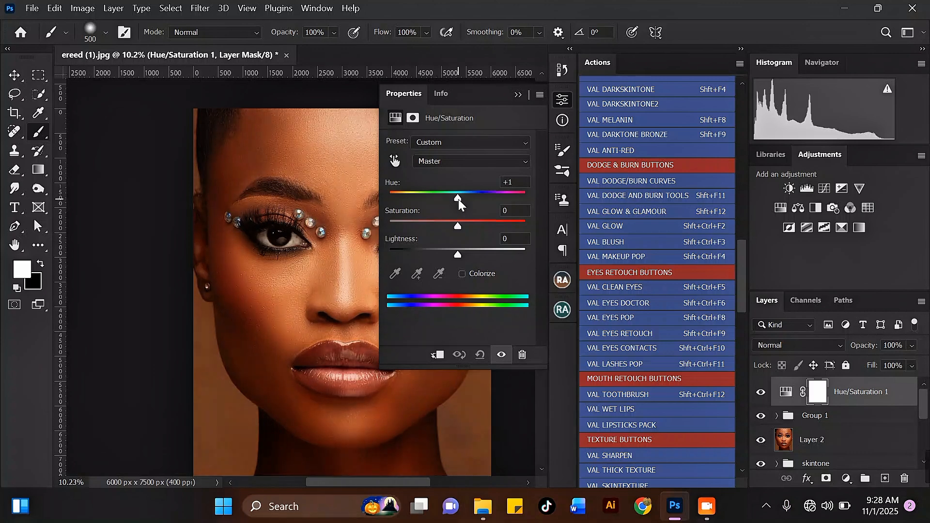
pyautogui.click(517, 95)
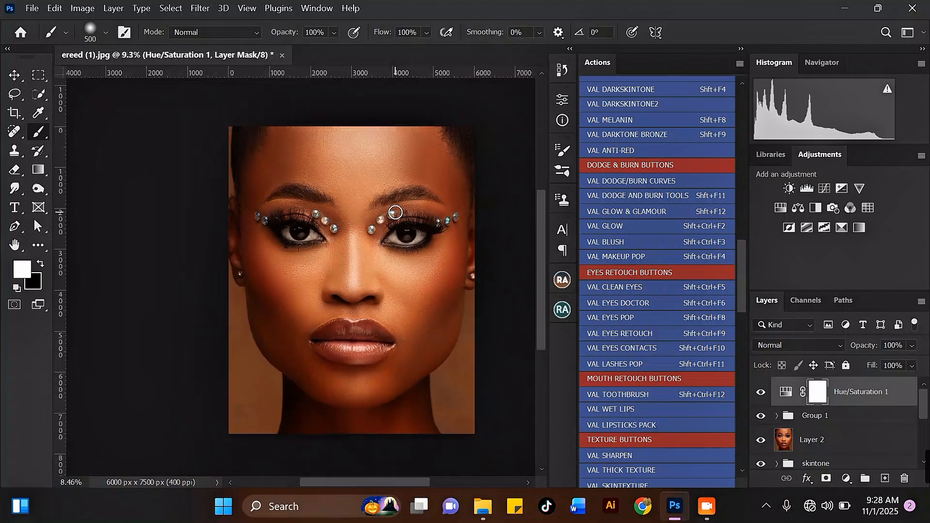
# Add a Color Balance adjustment layer and shift the midtones' Magenta–Green value to -8.
pyautogui.click(847, 479)
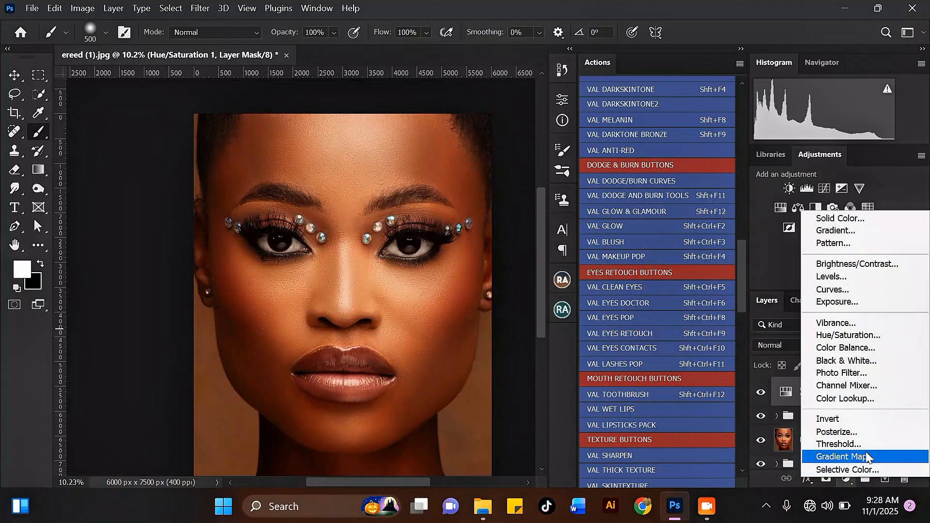
pyautogui.click(847, 348)
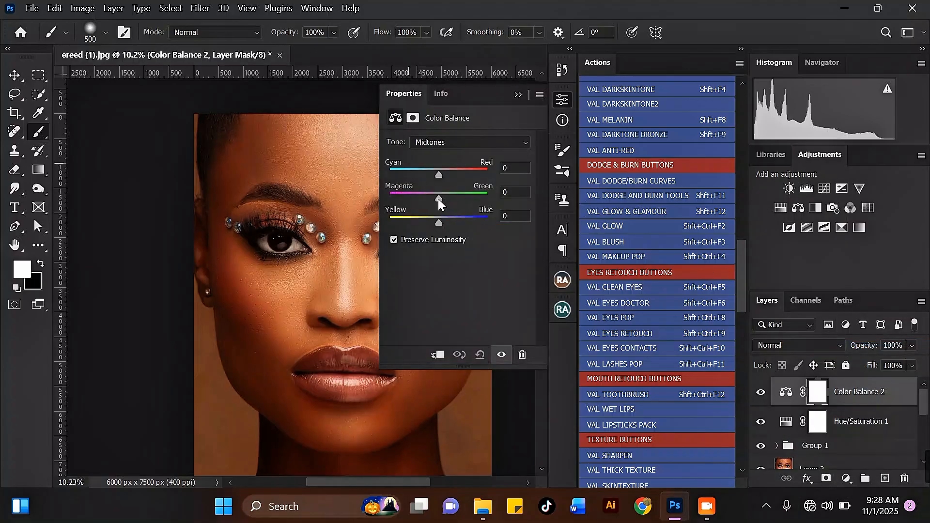
pyautogui.moveTo(438, 199); pyautogui.dragTo(435, 198)
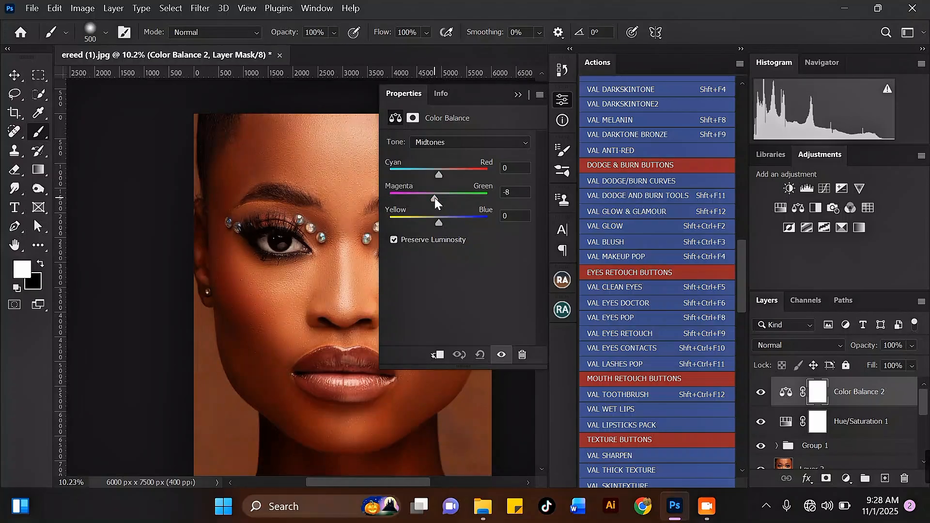
pyautogui.click(518, 94)
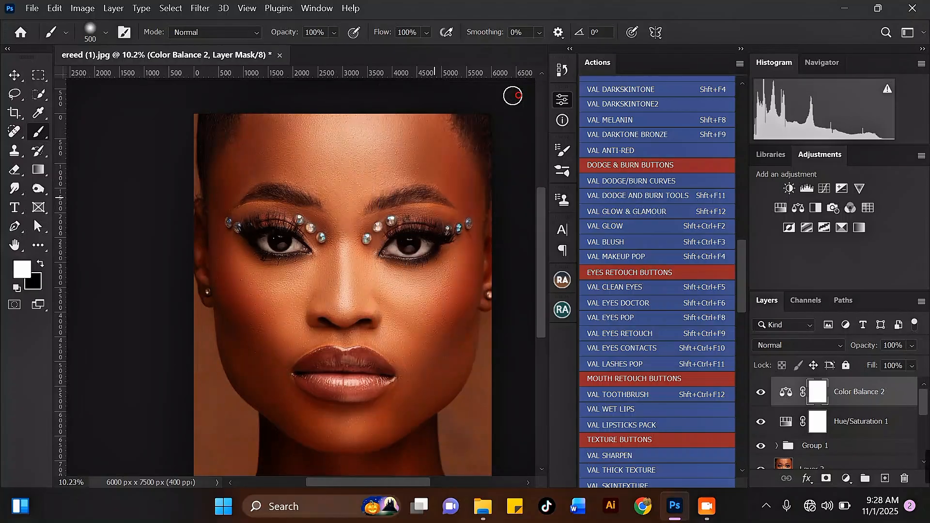
# Lower the Color Balance layer's opacity to 58% and check the softened color shift across the face.
pyautogui.scroll(-3, 372, 213)
pyautogui.scroll(3, 372, 213)
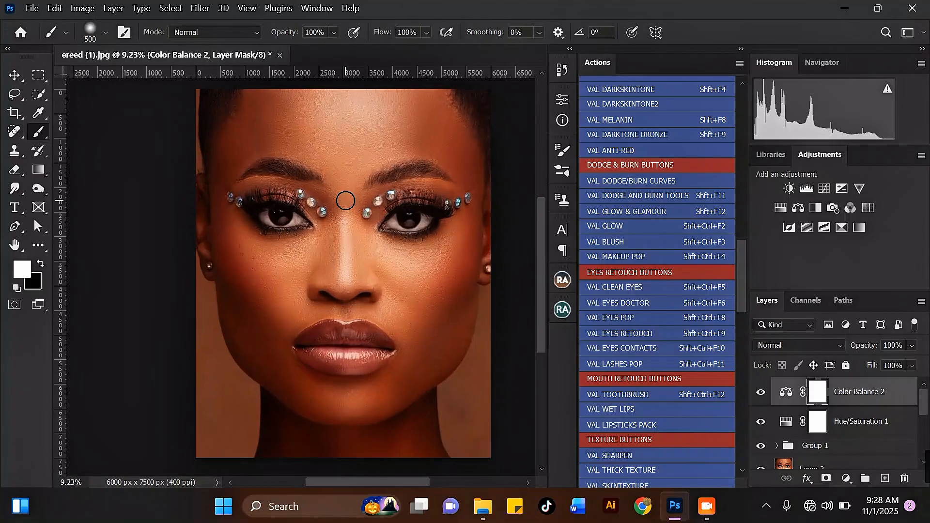
pyautogui.click(912, 346)
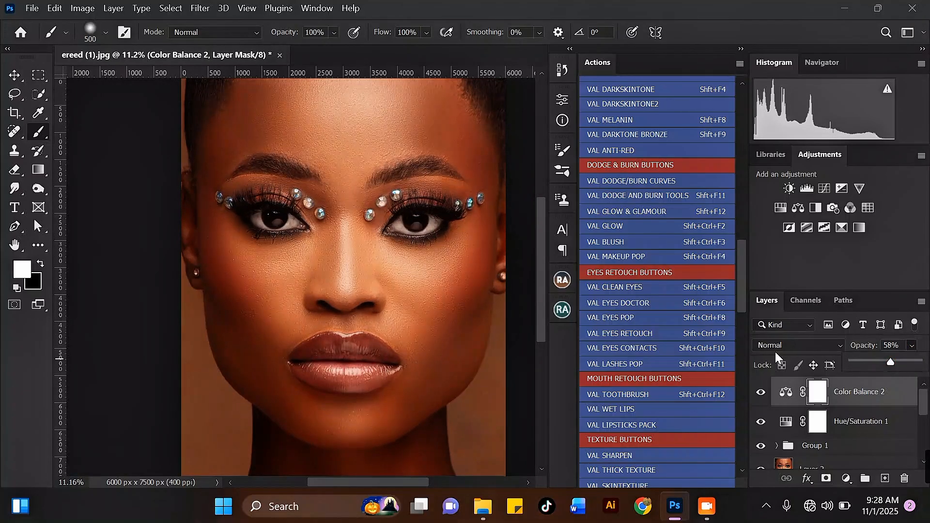
pyautogui.scroll(-2, 405, 260)
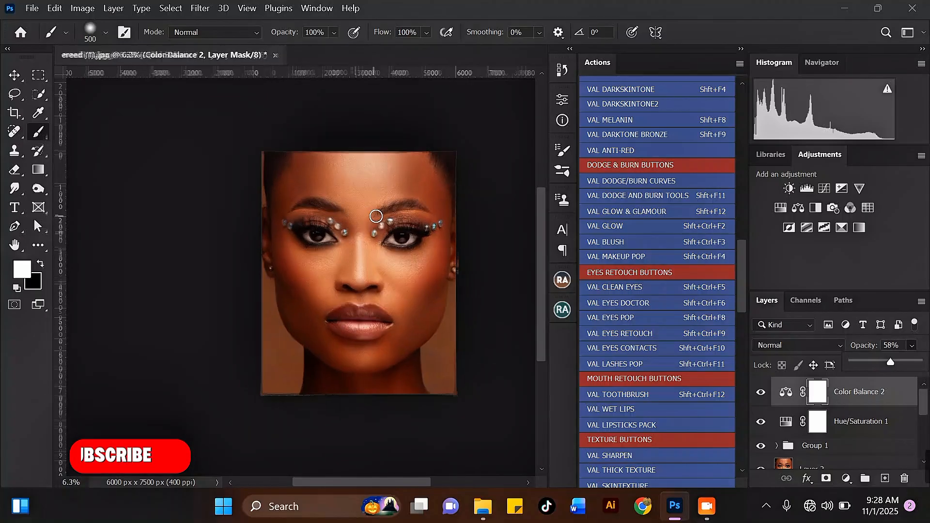
pyautogui.scroll(1, 373, 216)
pyautogui.scroll(1, 453, 289)
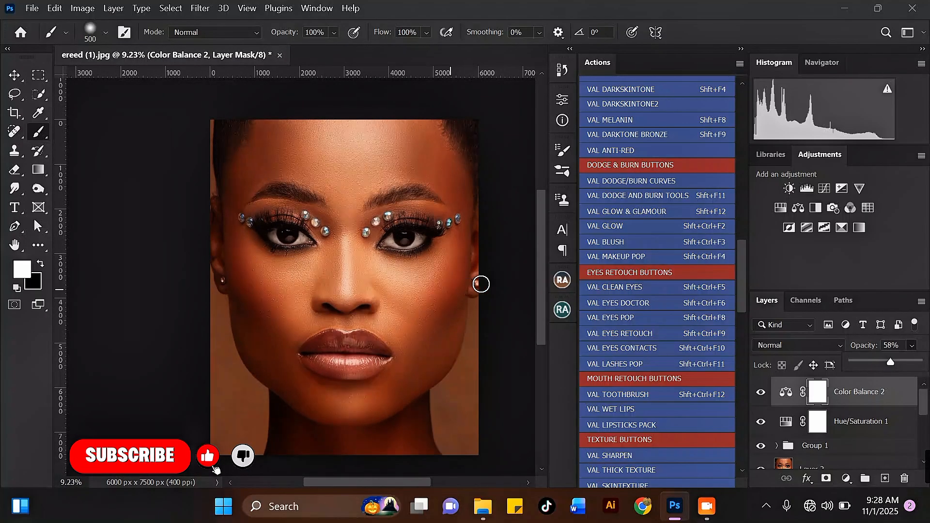
pyautogui.scroll(1, 466, 295)
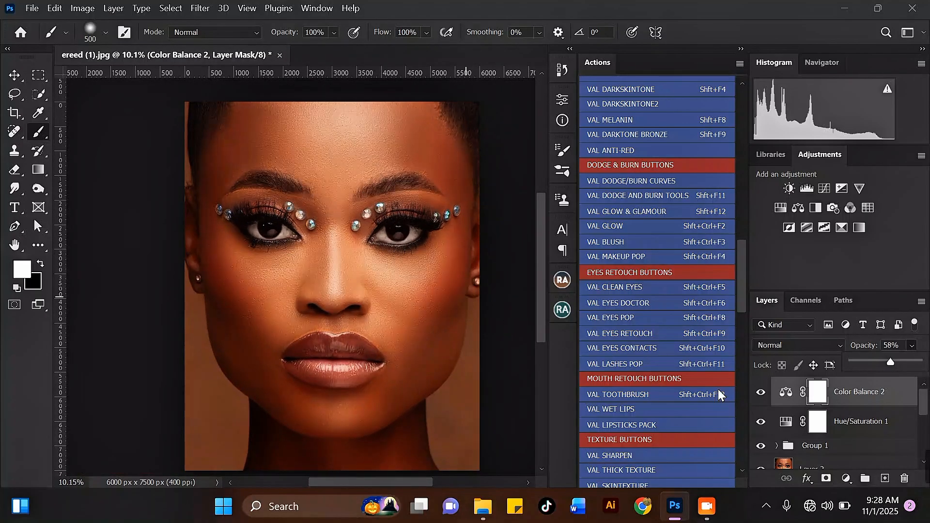
# Merge the Color Balance, Hue/Saturation and dodge and burn group layers with Layer 2 into one layer.
pyautogui.moveTo(927, 401); pyautogui.dragTo(926, 431)
pyautogui.click(848, 395)
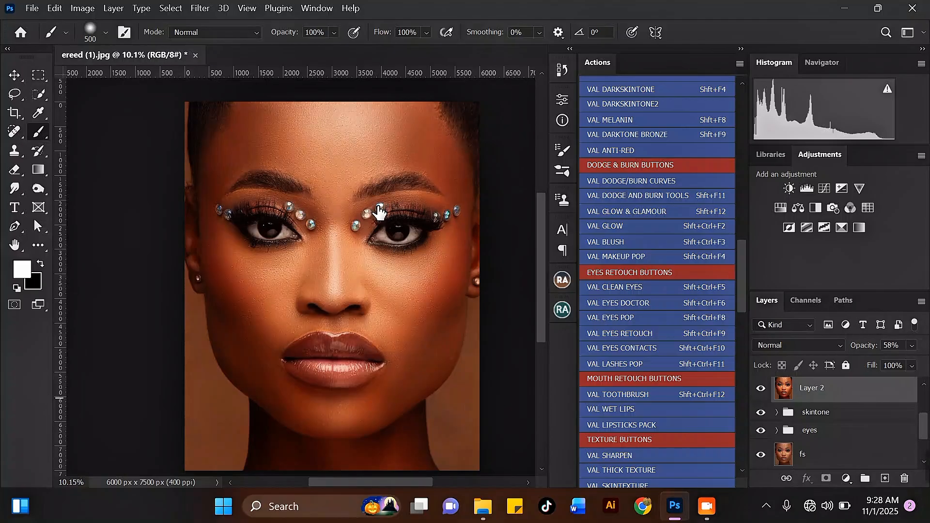
pyautogui.hotkey('ctrl', 'e')
# Hide every retouching layer and group above the Background and examine the original skin up close.
pyautogui.moveTo(927, 435); pyautogui.dragTo(926, 403)
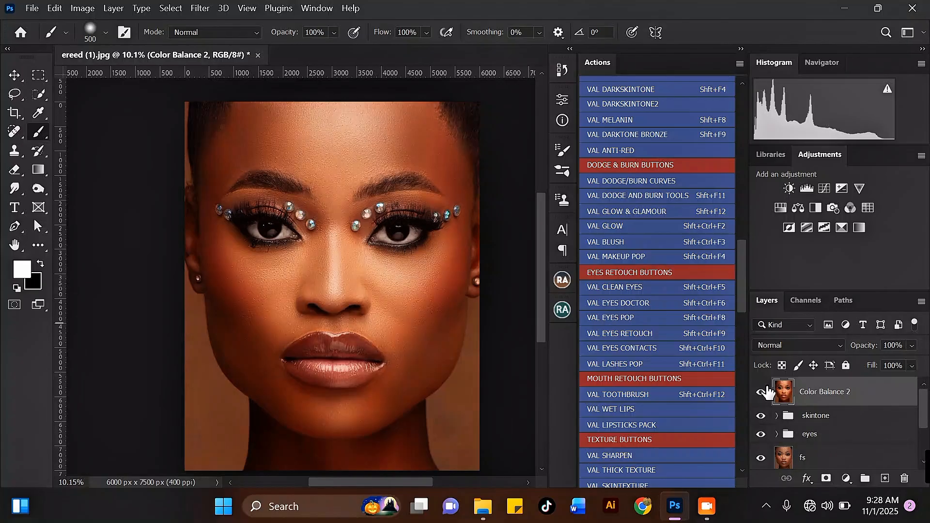
pyautogui.moveTo(767, 391); pyautogui.dragTo(761, 435)
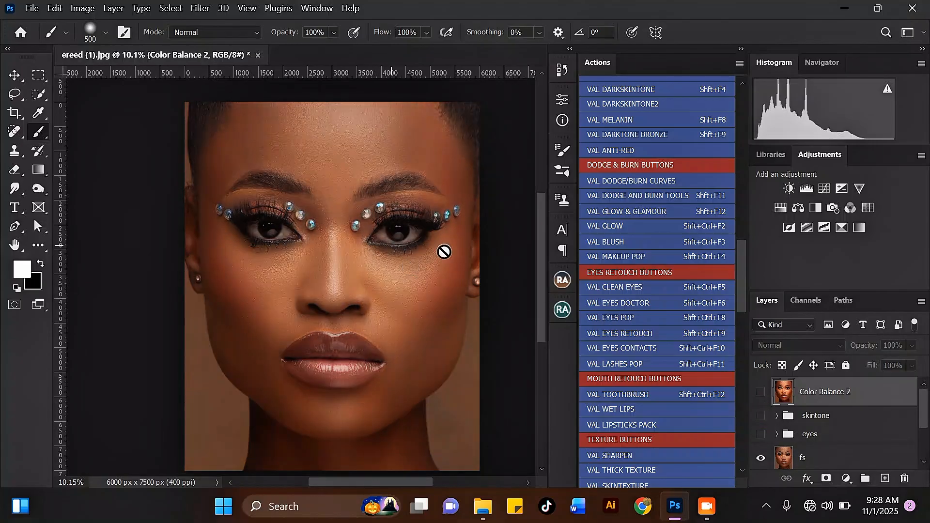
pyautogui.moveTo(924, 416); pyautogui.dragTo(924, 444)
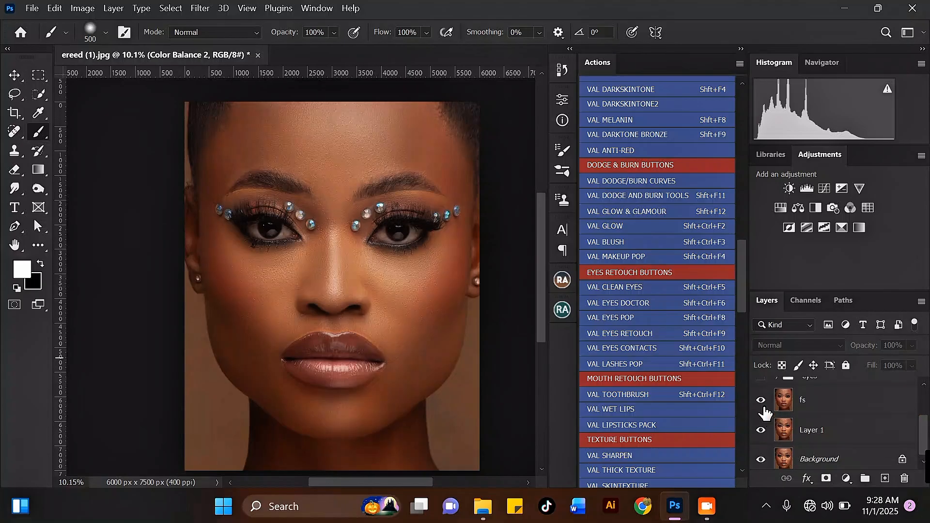
pyautogui.click(761, 402)
pyautogui.click(761, 430)
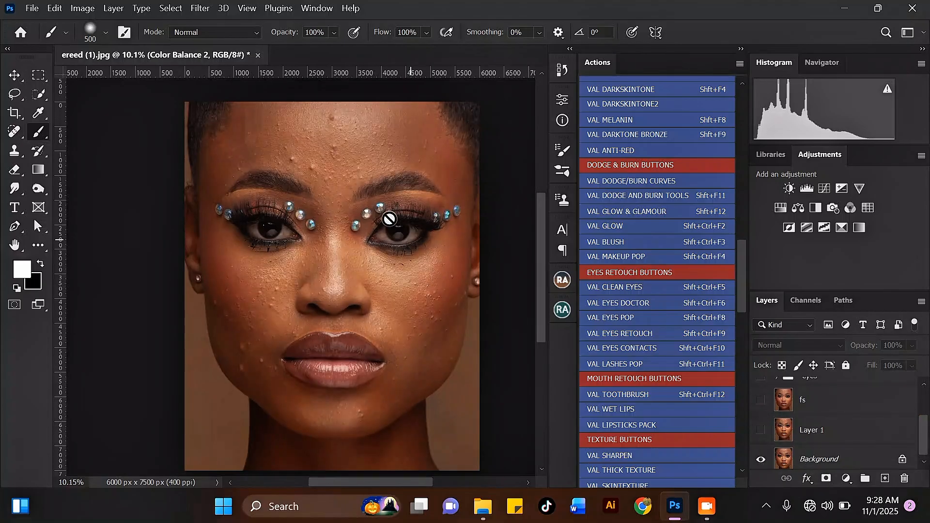
pyautogui.scroll(3, 389, 218)
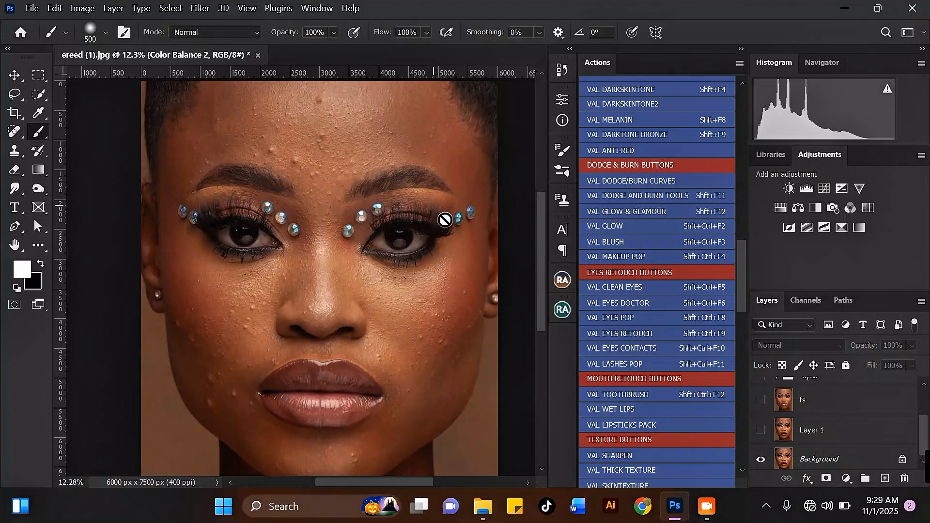
# Show Layer 1, fs, eyes, skintone and the merged color layer one by one, examining each retouching stage.
pyautogui.scroll(-1, 926, 436)
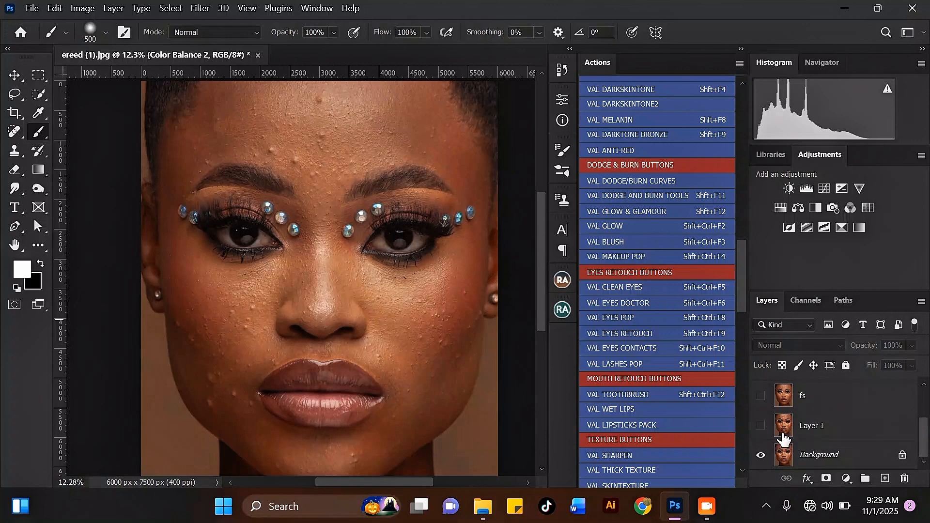
pyautogui.click(761, 425)
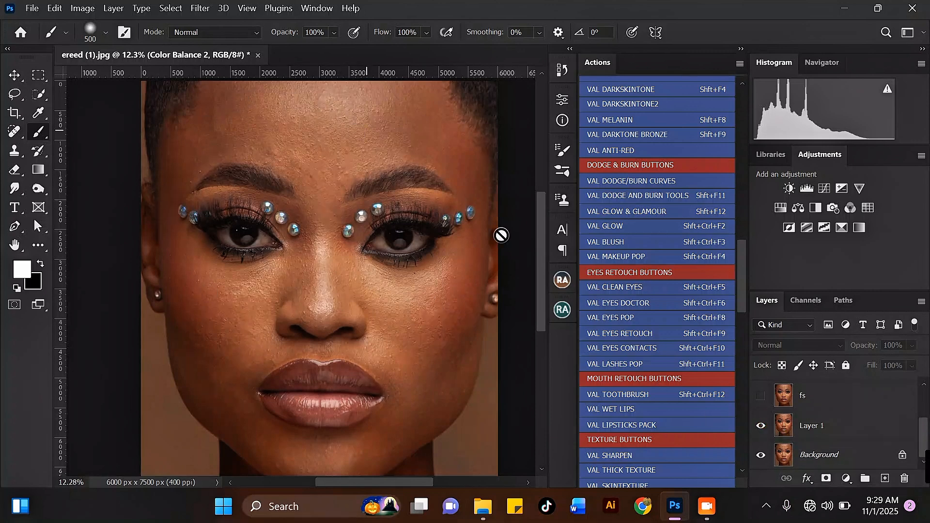
pyautogui.scroll(2, 925, 434)
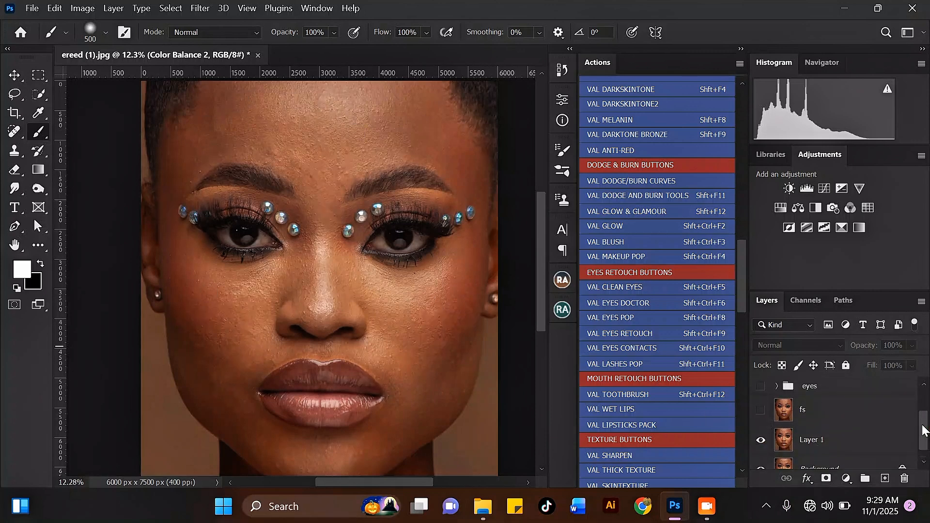
pyautogui.click(760, 411)
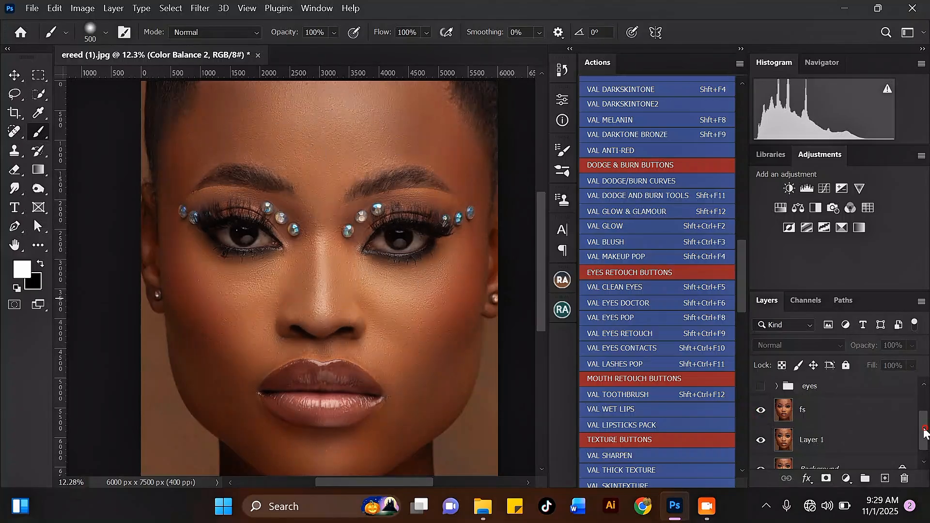
pyautogui.moveTo(925, 432); pyautogui.dragTo(923, 424)
pyautogui.click(761, 408)
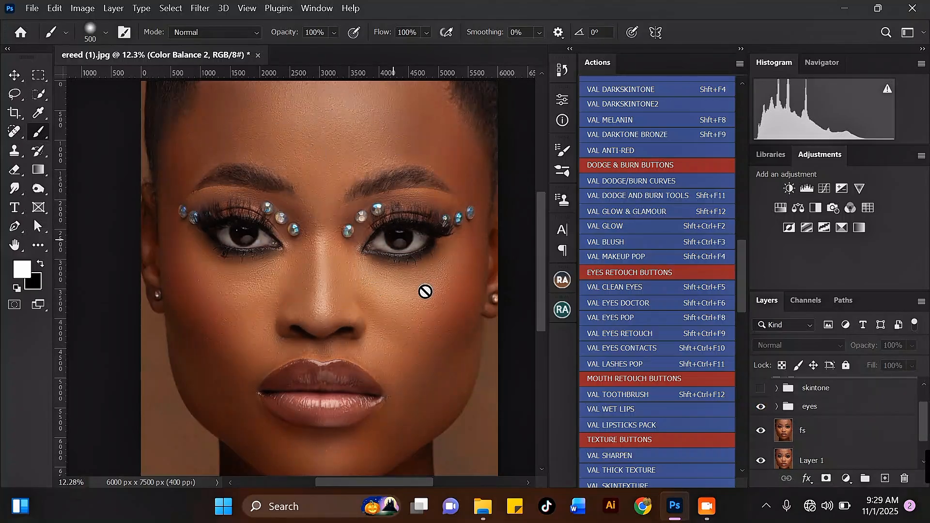
pyautogui.click(759, 388)
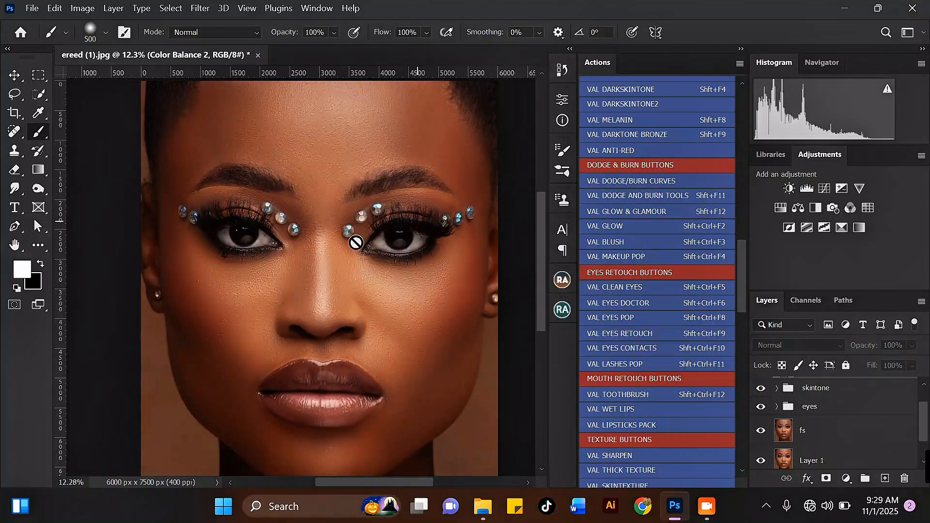
pyautogui.moveTo(926, 425); pyautogui.dragTo(926, 413)
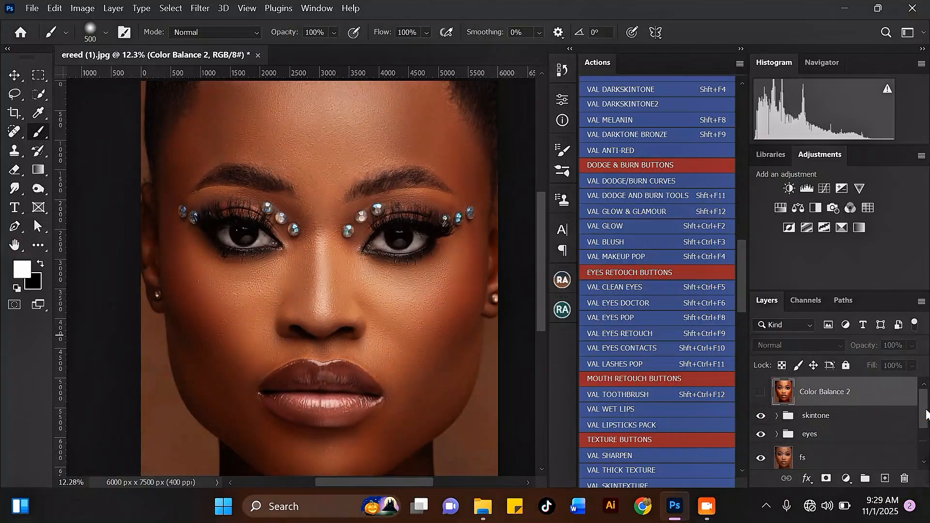
pyautogui.click(760, 393)
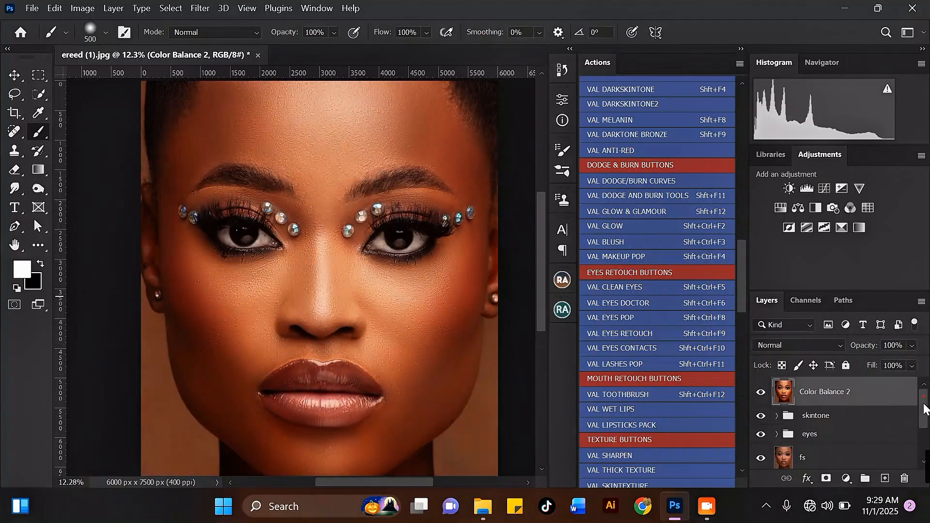
# Merge all layers and groups above the Background into one layer and compare the finished retouch with the original.
pyautogui.moveTo(924, 410); pyautogui.dragTo(924, 438)
pyautogui.keyDown('shift'); pyautogui.click(864, 430); pyautogui.keyUp('shift')
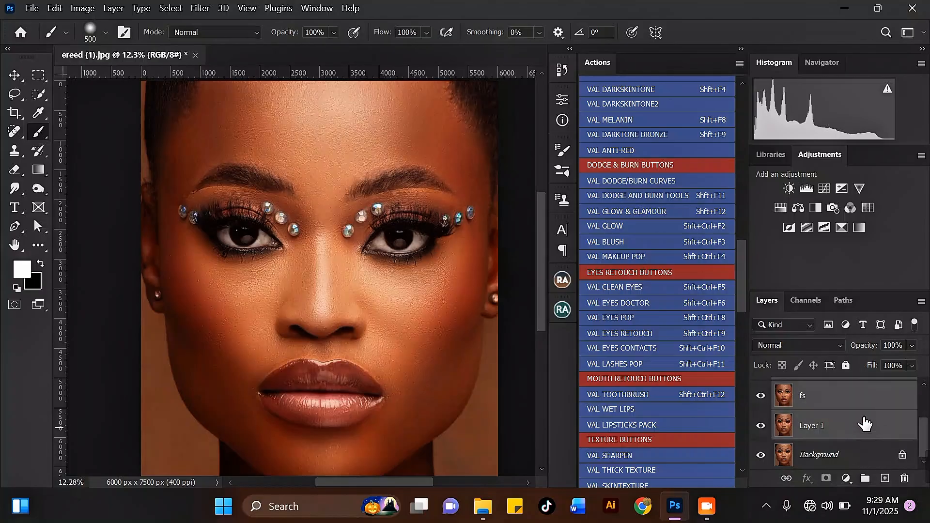
pyautogui.hotkey('ctrl', 'e')
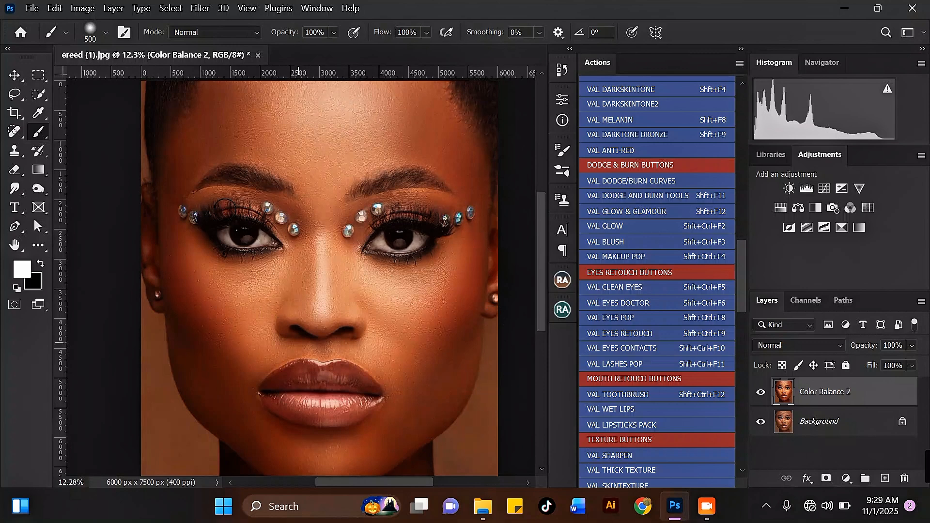
pyautogui.click(761, 393)
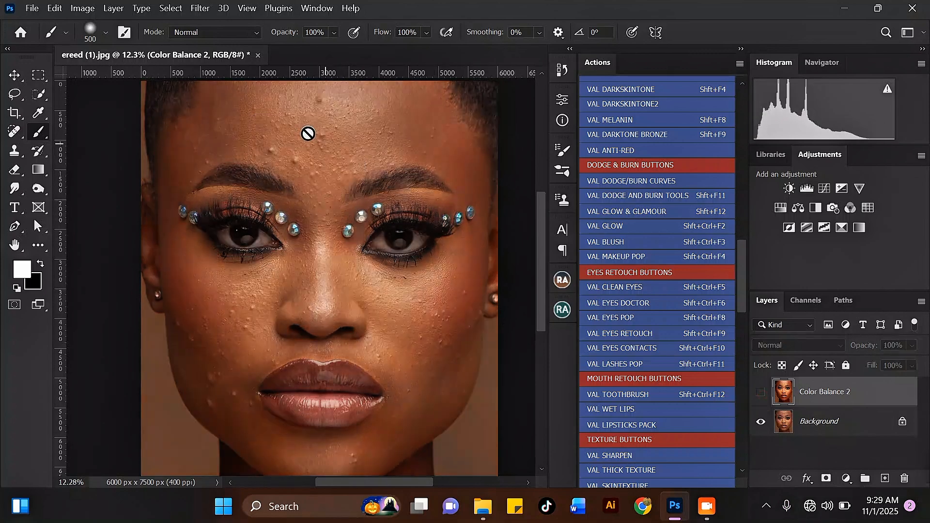
pyautogui.click(762, 393)
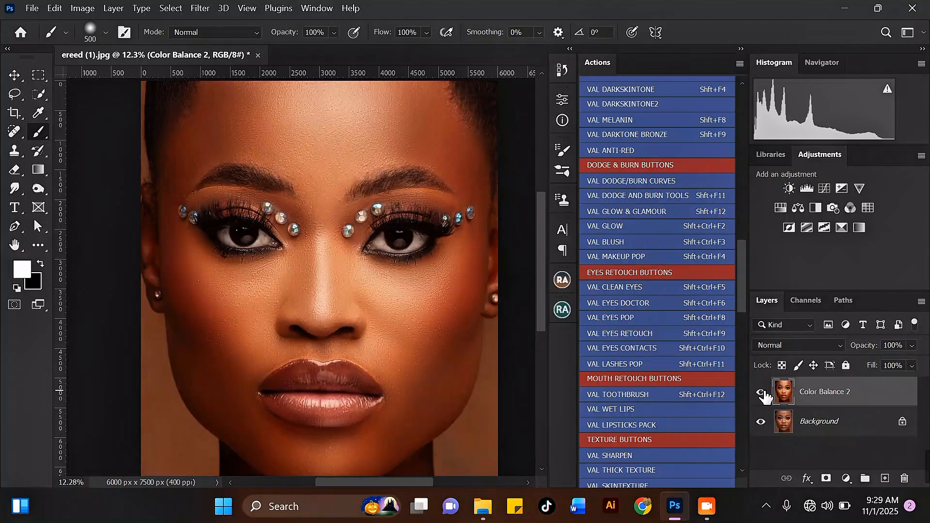
# Compare the retouched portrait with the original by repeatedly hiding and showing the merged Color Balance 2 layer, with the Move tool active.
pyautogui.click(762, 394)
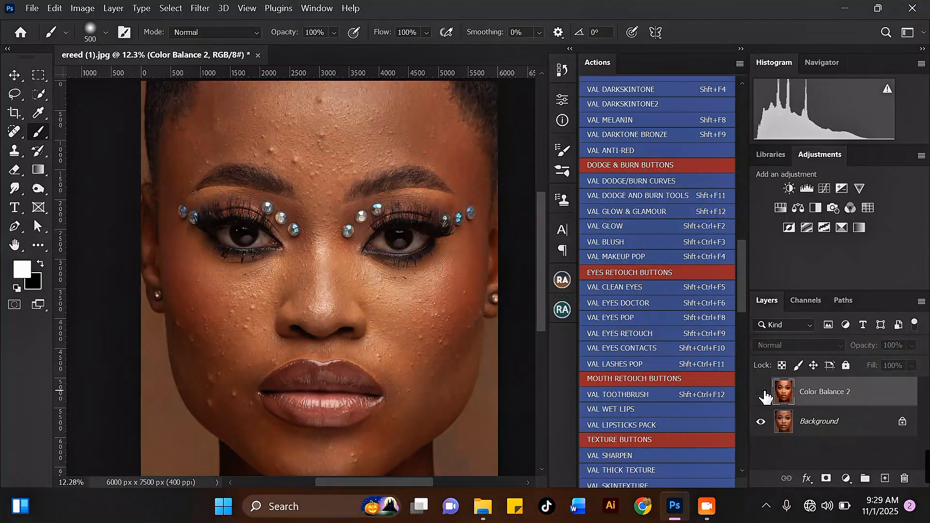
pyautogui.click(762, 393)
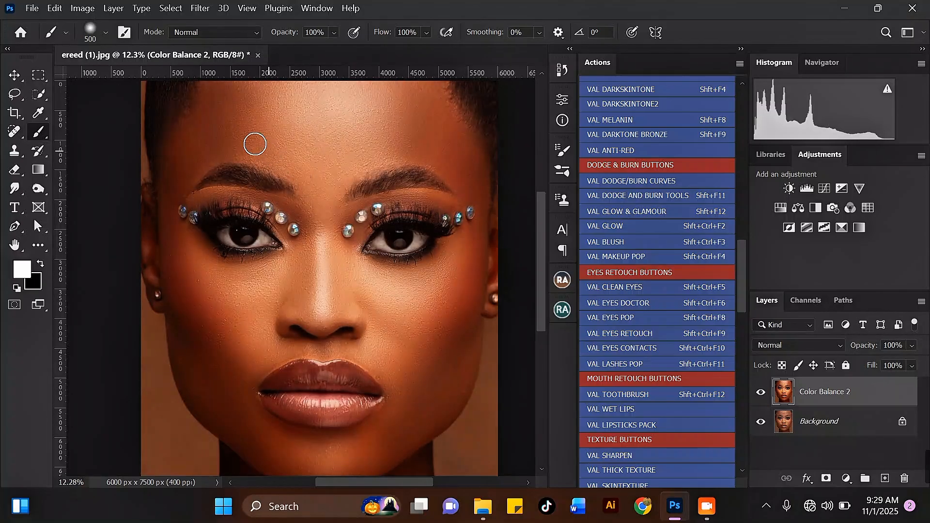
pyautogui.click(15, 75)
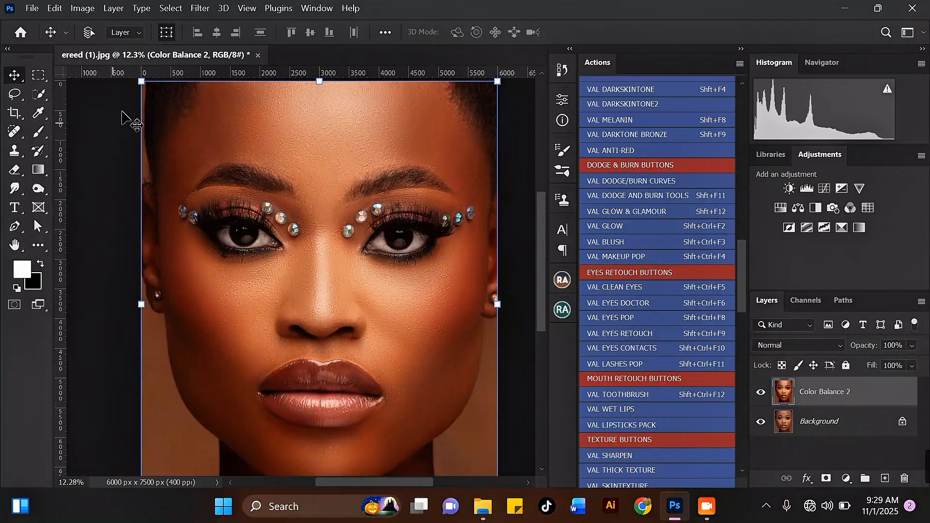
pyautogui.click(761, 393)
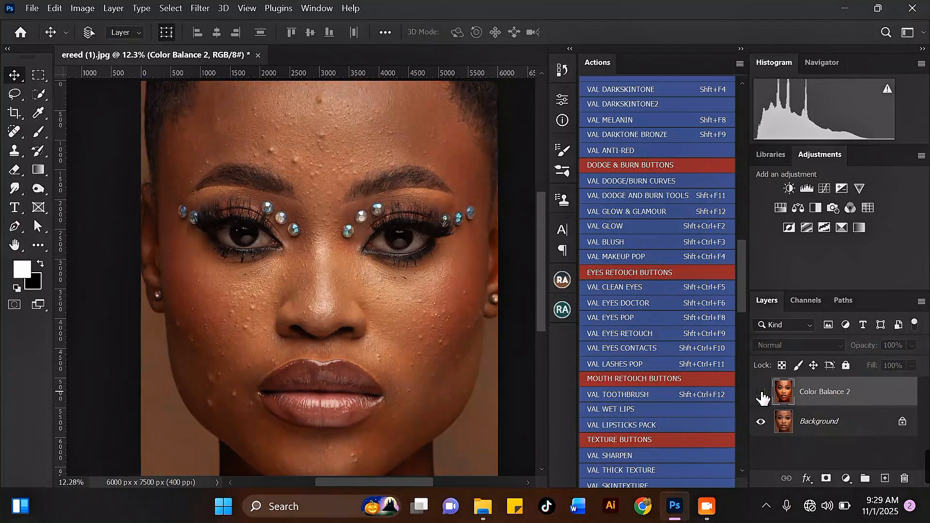
pyautogui.click(761, 392)
pyautogui.click(761, 392)
pyautogui.click(761, 393)
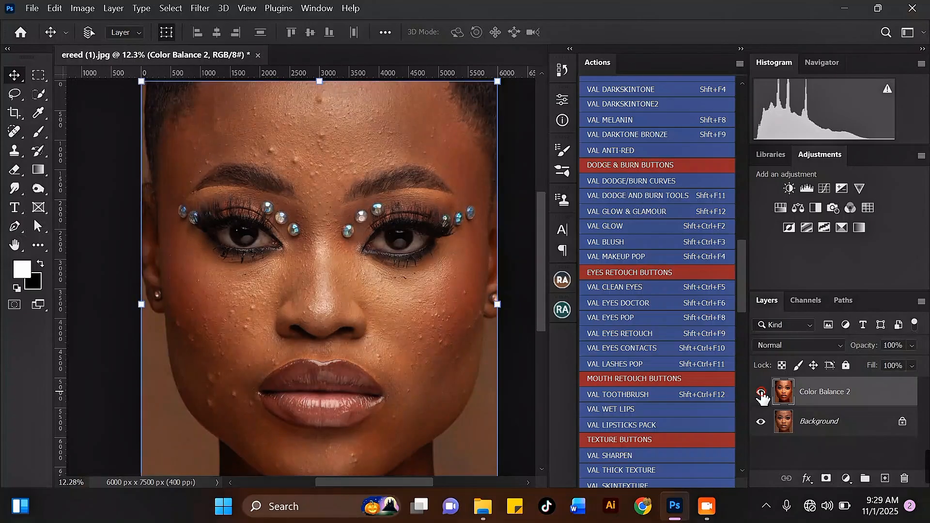
pyautogui.click(760, 393)
pyautogui.click(761, 393)
pyautogui.click(760, 392)
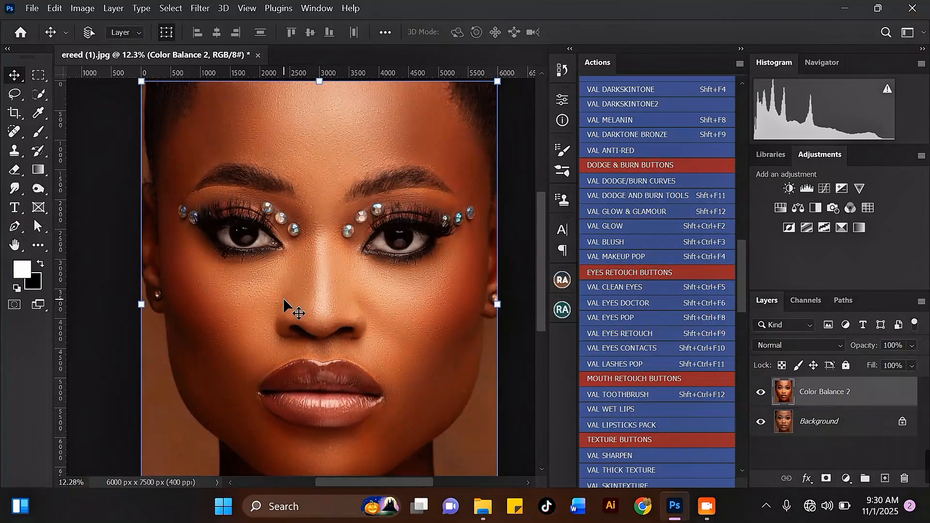
pyautogui.scroll(1, 286, 304)
pyautogui.scroll(-2, 319, 252)
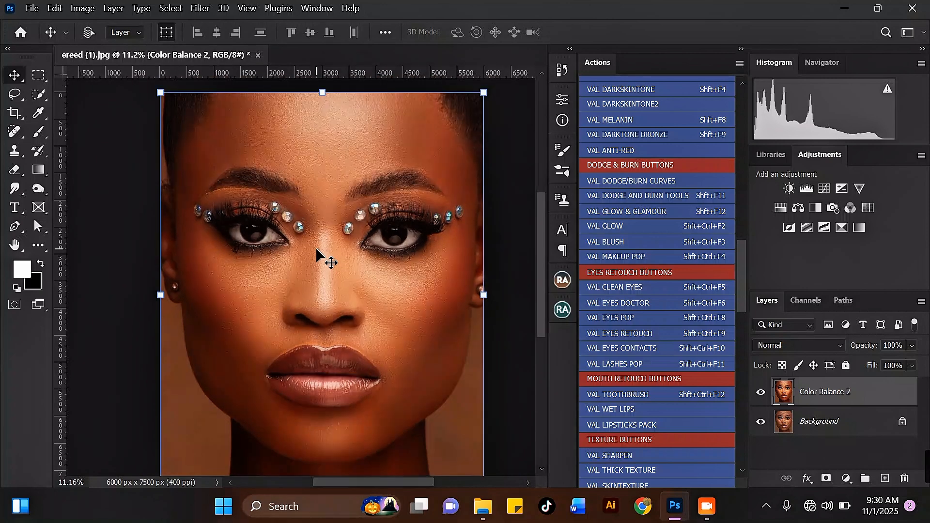
pyautogui.scroll(1, 348, 281)
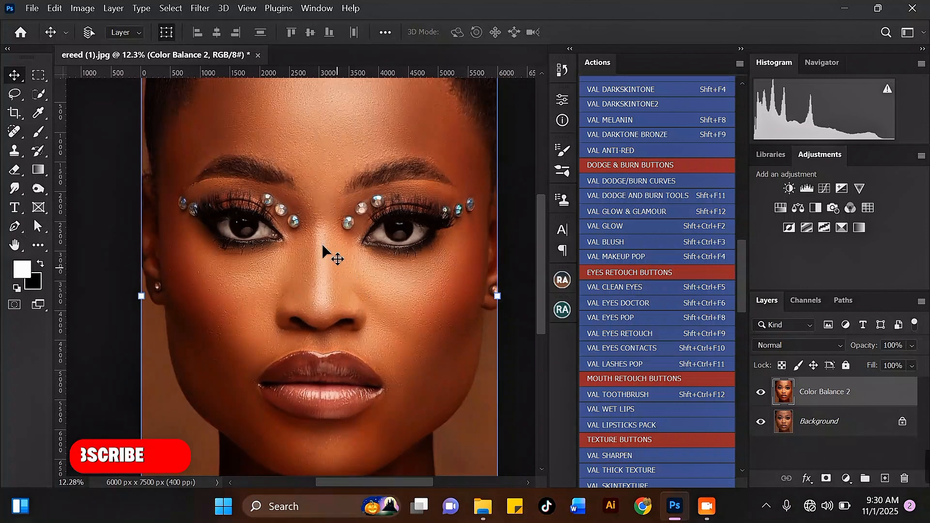